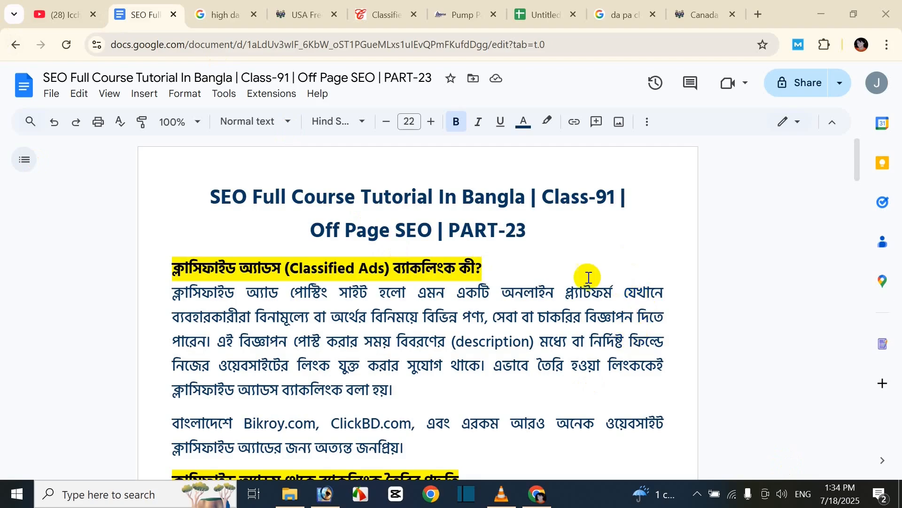
Switch to the Icche BD YouTube channel and browse its Videos grid of SEO classes.
click(36, 5)
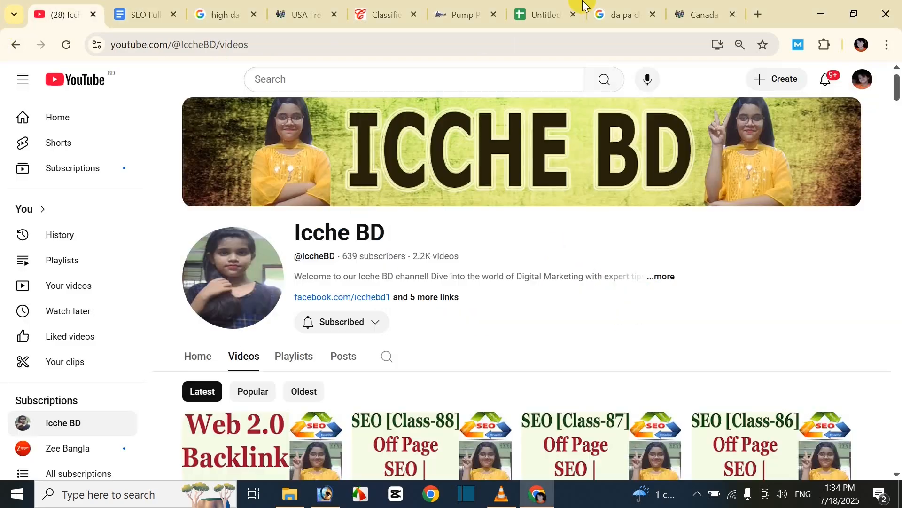
drag(896, 84, 896, 148)
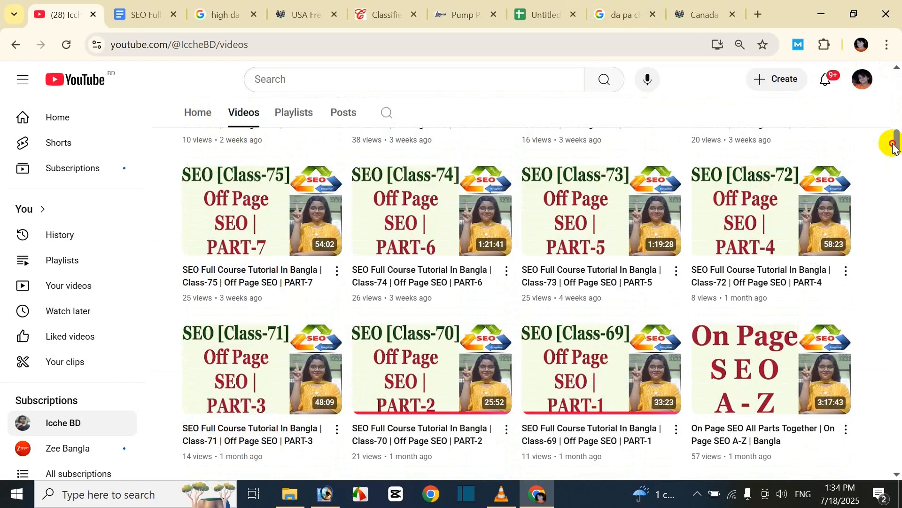
drag(895, 147, 898, 81)
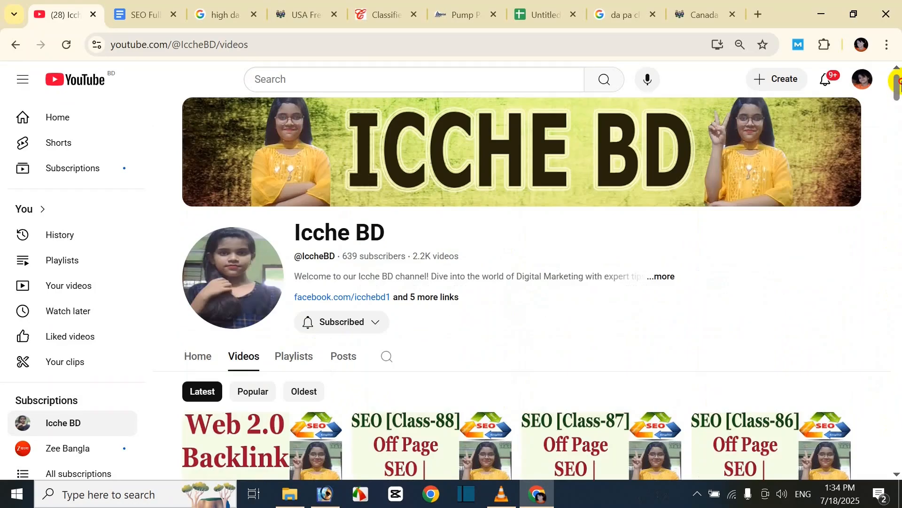
Browse the Icche BD created playlists, then return to the Class-91 Off Page SEO lesson document.
click(292, 357)
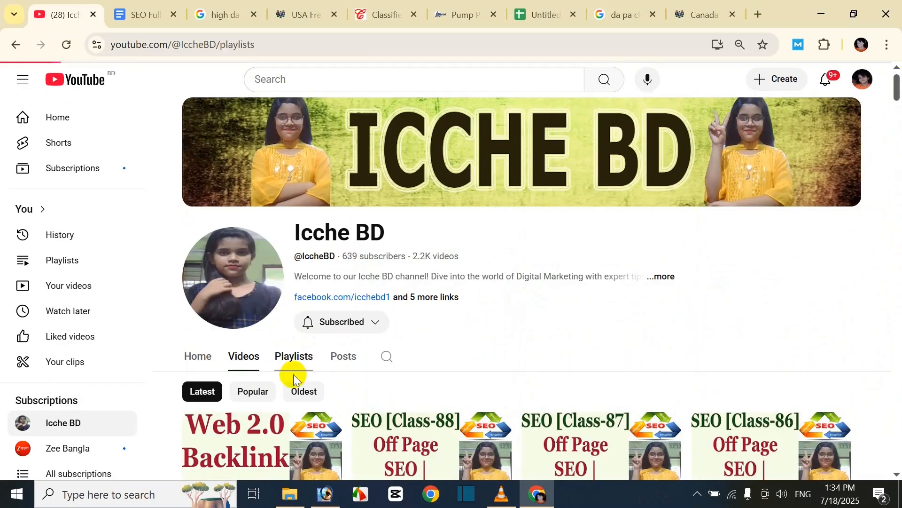
scroll(292, 371, down, 3)
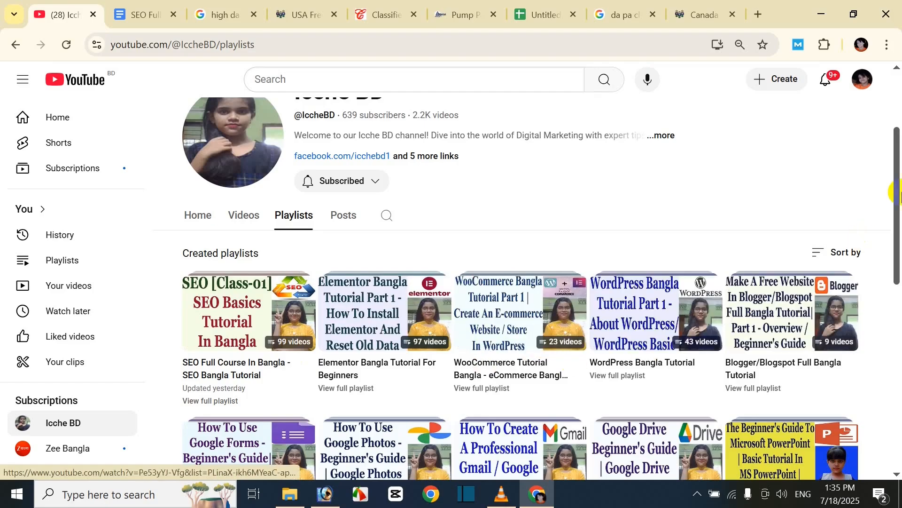
drag(893, 191, 880, 101)
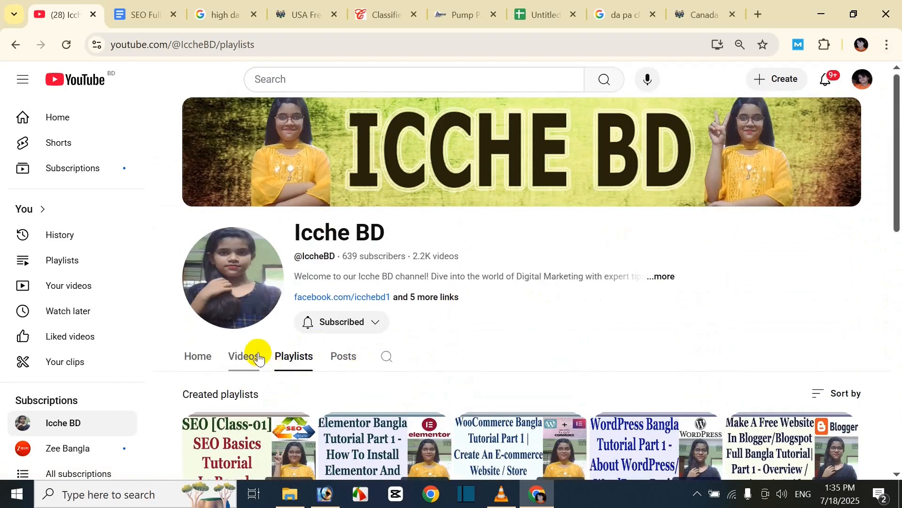
click(244, 358)
key(ctrl+Tab)
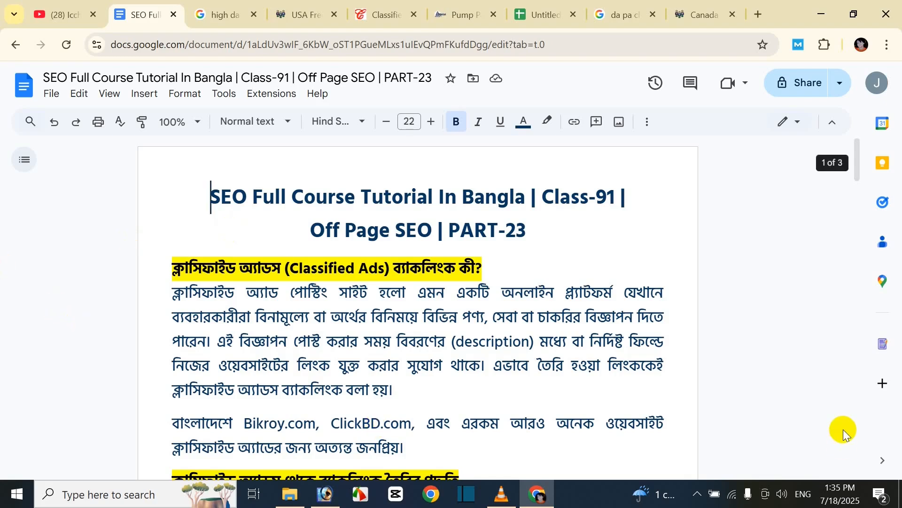
double_click(470, 275)
key(ctrl+Home)
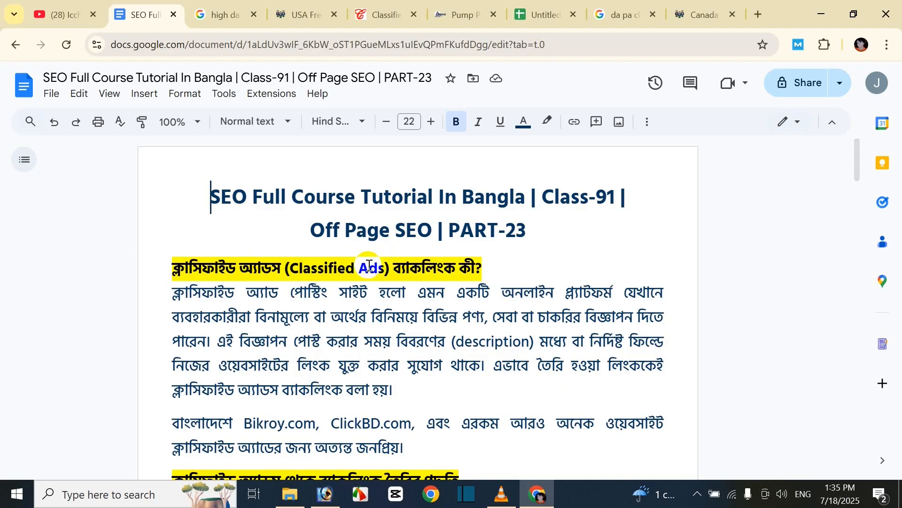
mouse_move(603, 260)
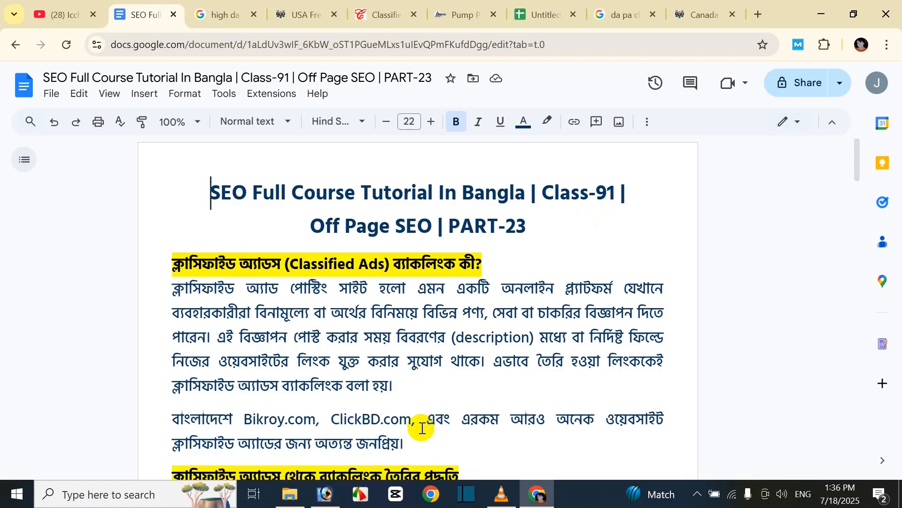
Scroll the lesson down to the numbered steps for creating classified-ad backlinks.
scroll(422, 427, down, 3)
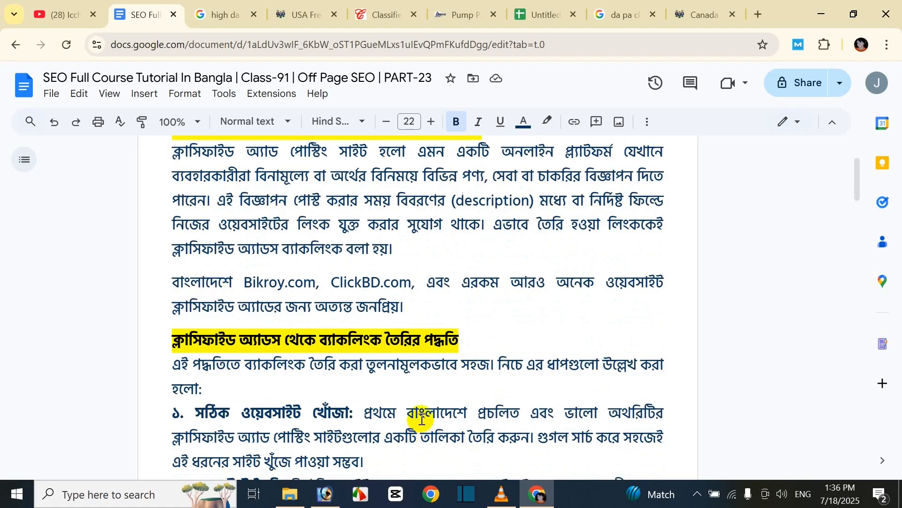
scroll(419, 416, up, 3)
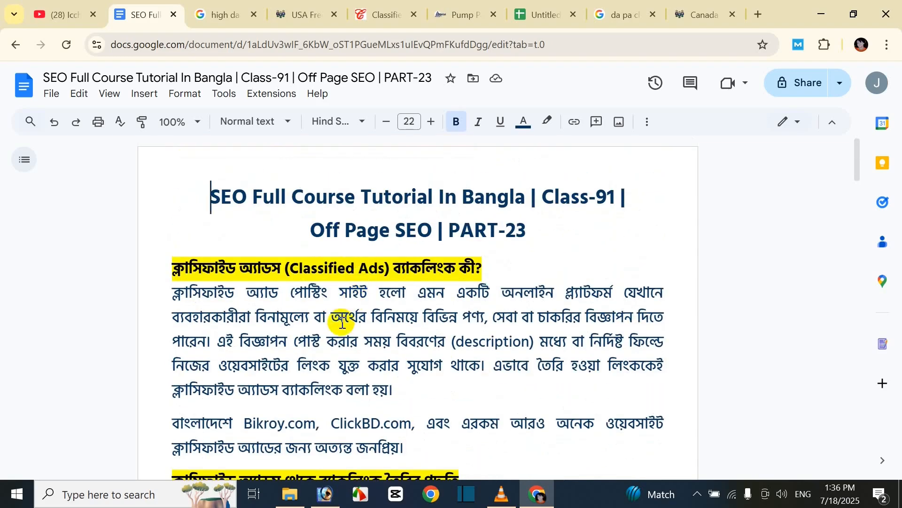
scroll(341, 323, down, 3)
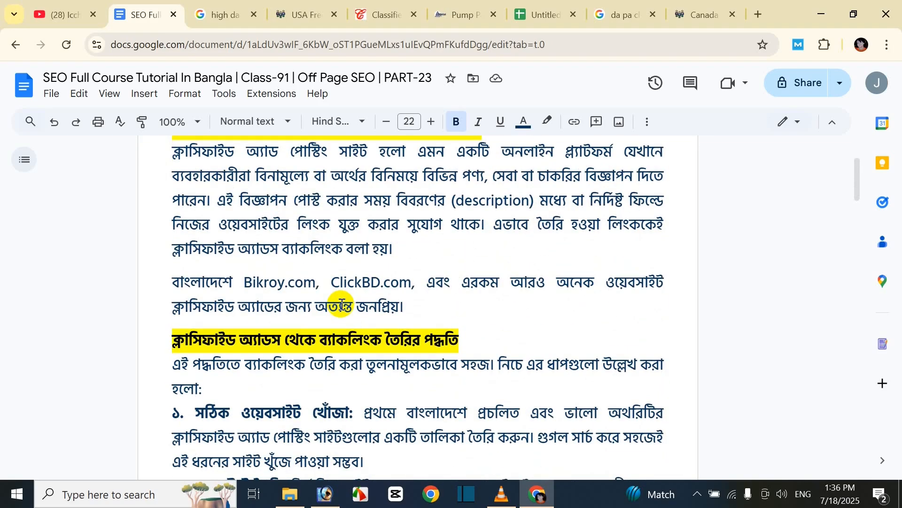
scroll(282, 357, down, 2)
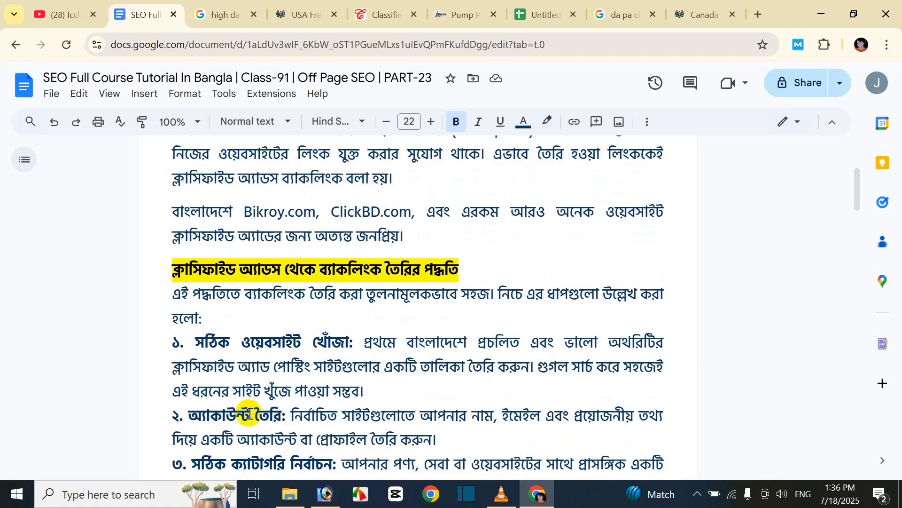
scroll(234, 322, down, 3)
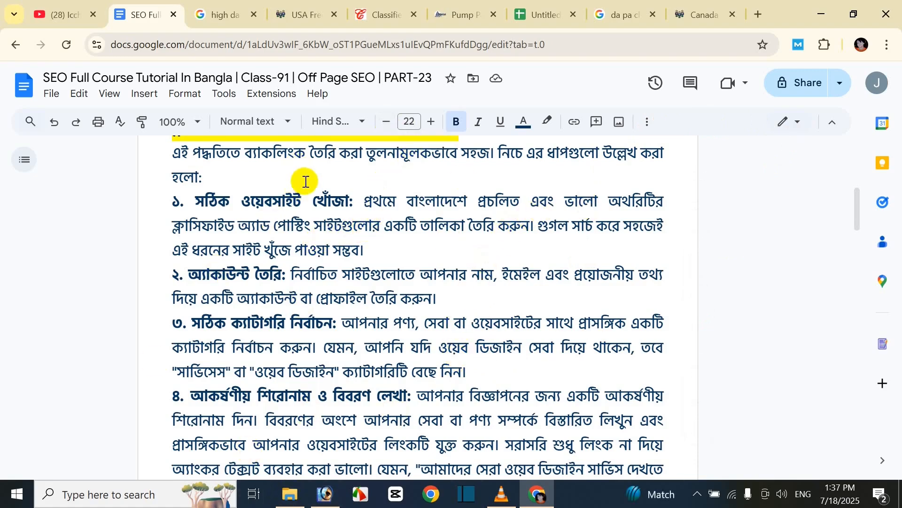
Read through step 4 on title and description down to step 5's website-link instructions.
click(341, 201)
scroll(366, 309, down, 3)
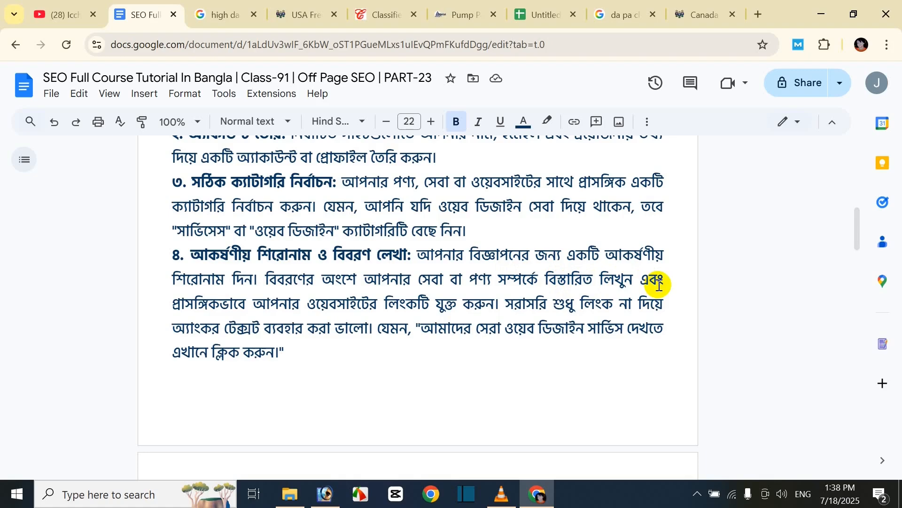
scroll(362, 312, down, 3)
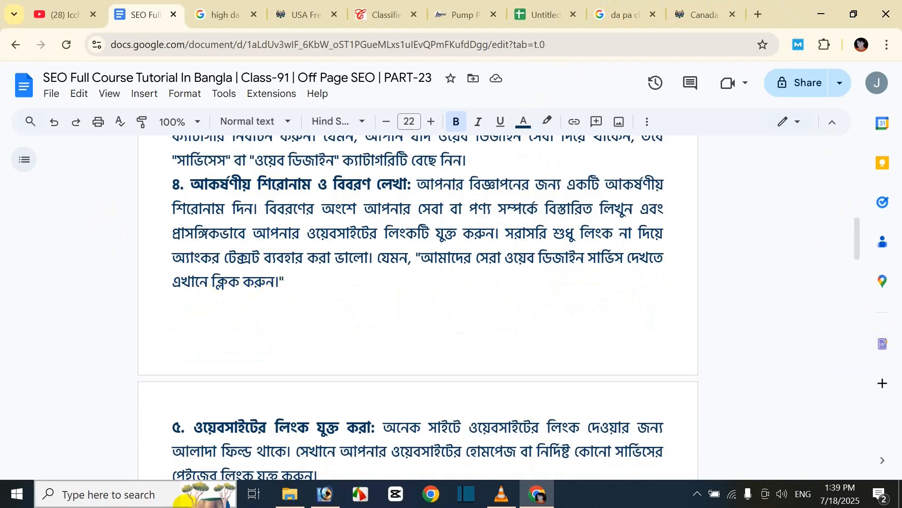
Dismiss the Windows search panel and scroll to step 5 and the classified-ads effectiveness heading.
click(184, 502)
click(648, 193)
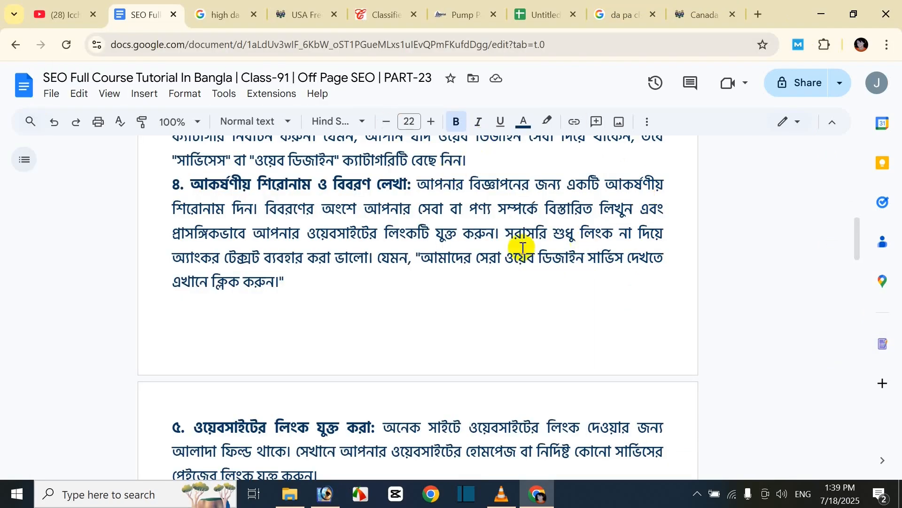
scroll(333, 388, up, 2)
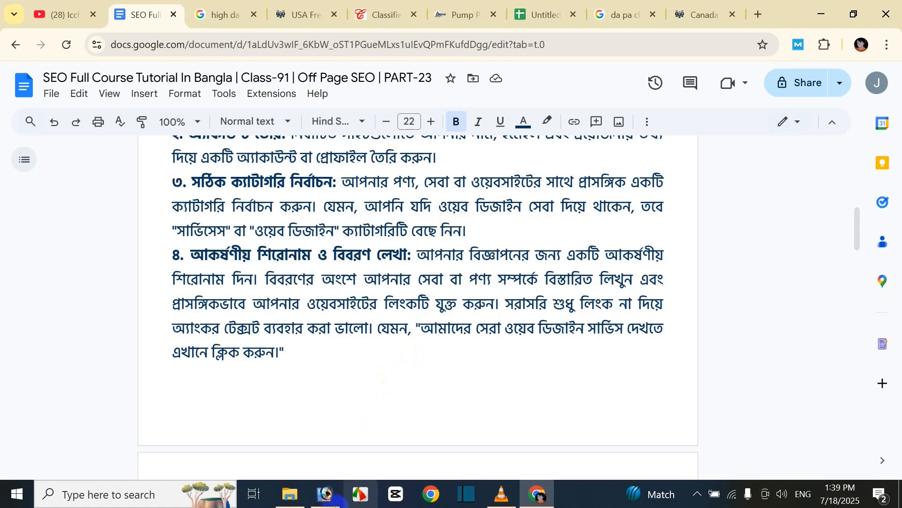
scroll(233, 355, down, 1)
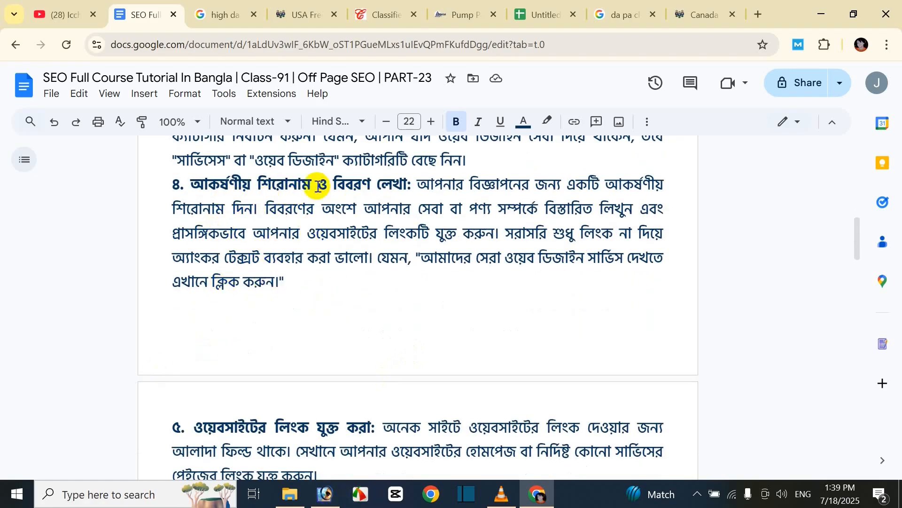
scroll(318, 279, down, 2)
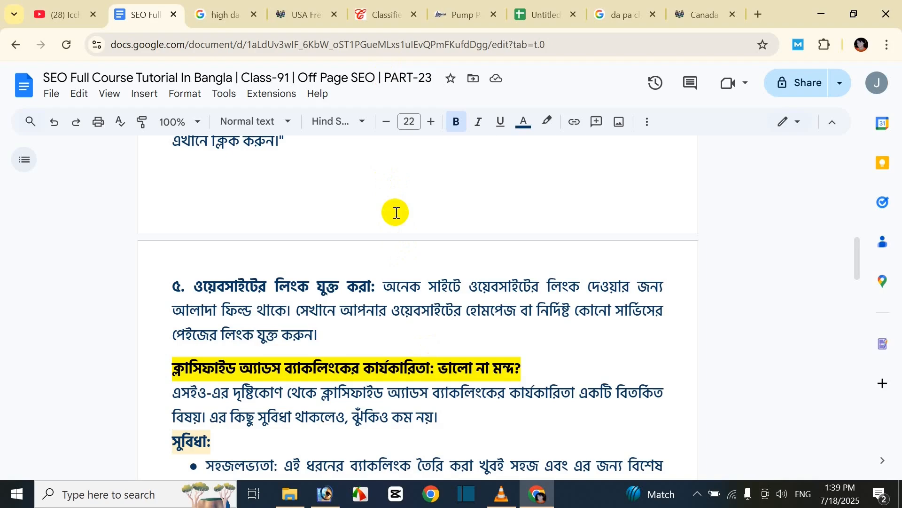
Scroll down to the highlighted good-or-bad heading and its advantages list for classified-ad backlinks.
scroll(396, 212, up, 10)
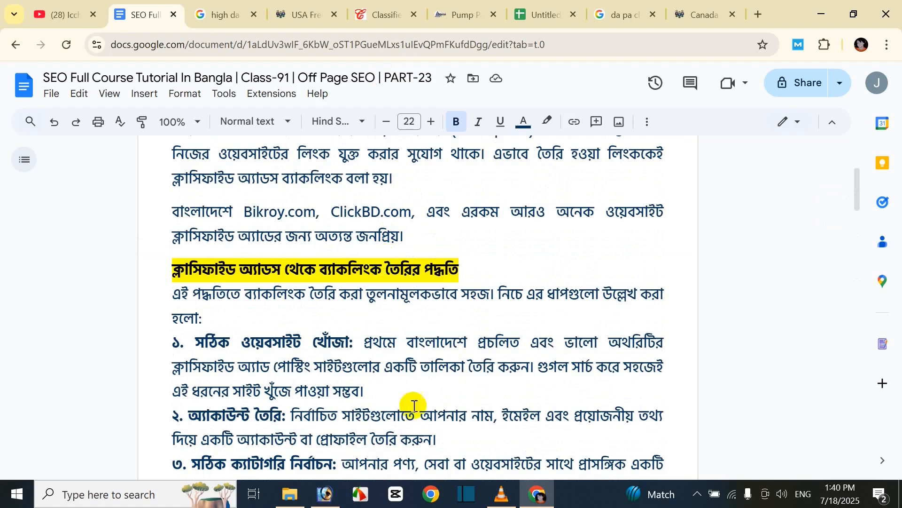
scroll(409, 341, down, 1)
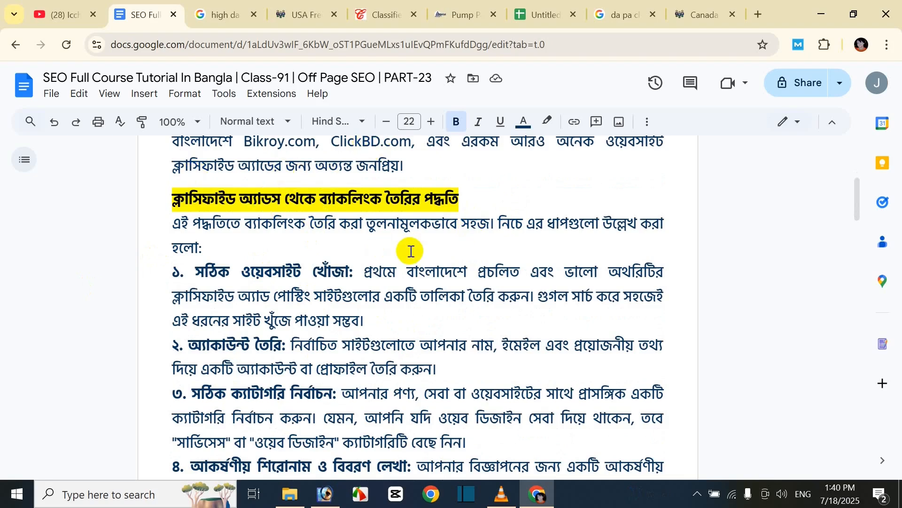
scroll(409, 254, down, 1)
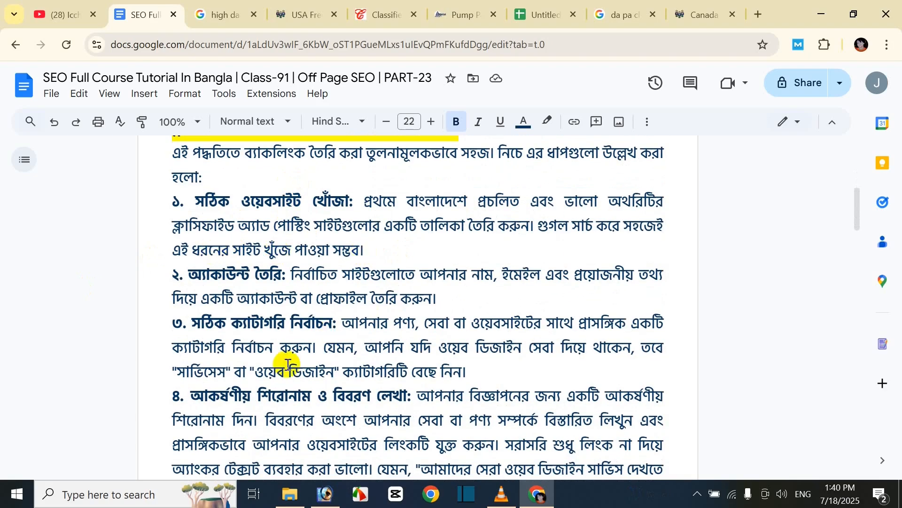
scroll(291, 362, down, 1)
scroll(260, 373, down, 1)
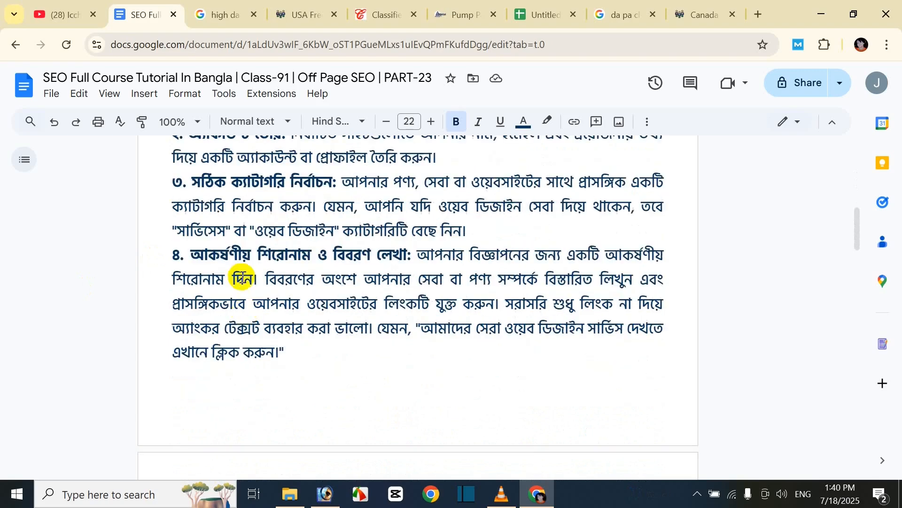
scroll(362, 369, down, 3)
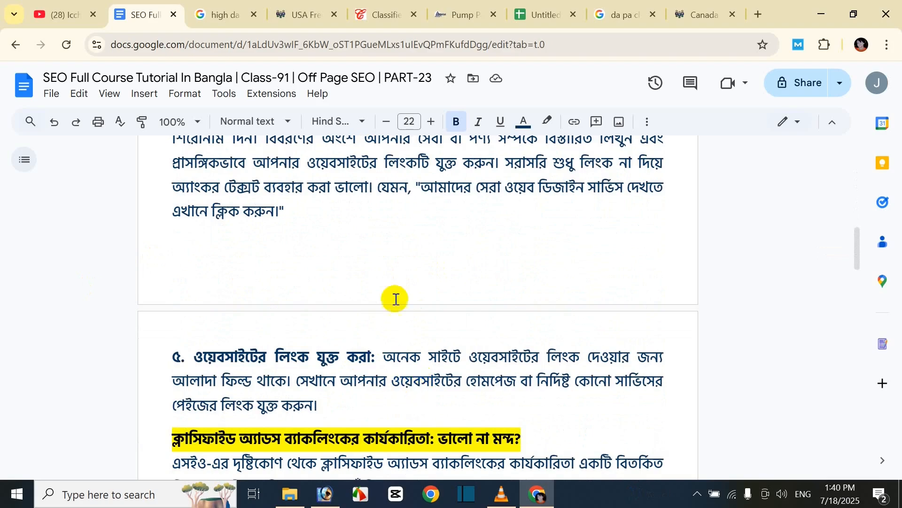
scroll(425, 163, up, 6)
scroll(377, 302, down, 6)
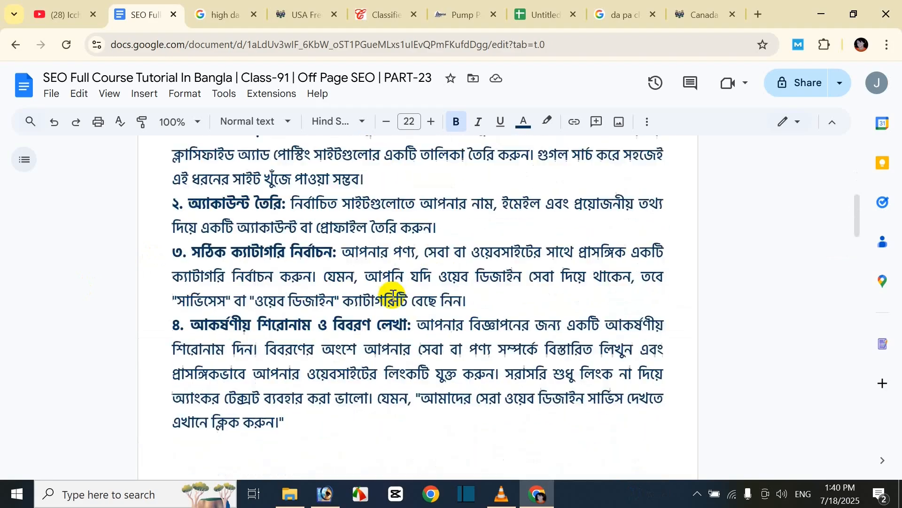
scroll(393, 295, down, 3)
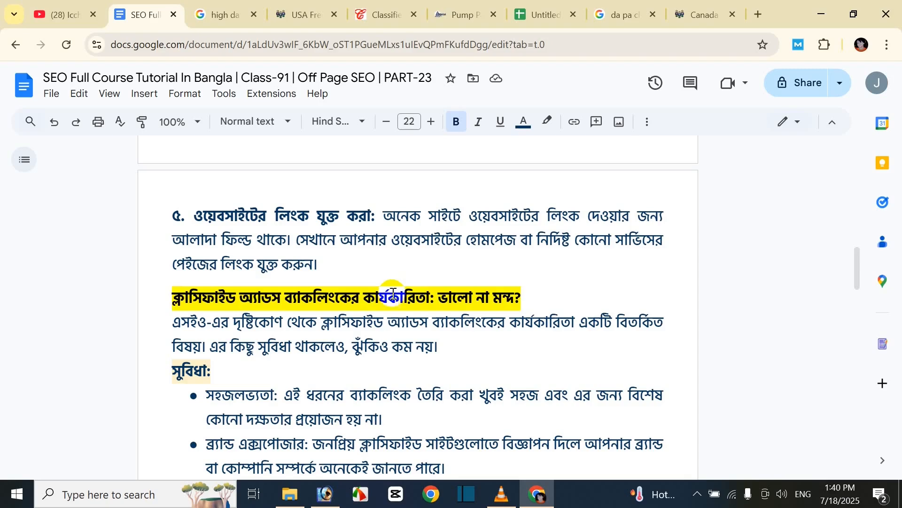
scroll(319, 270, down, 6)
scroll(323, 267, up, 5)
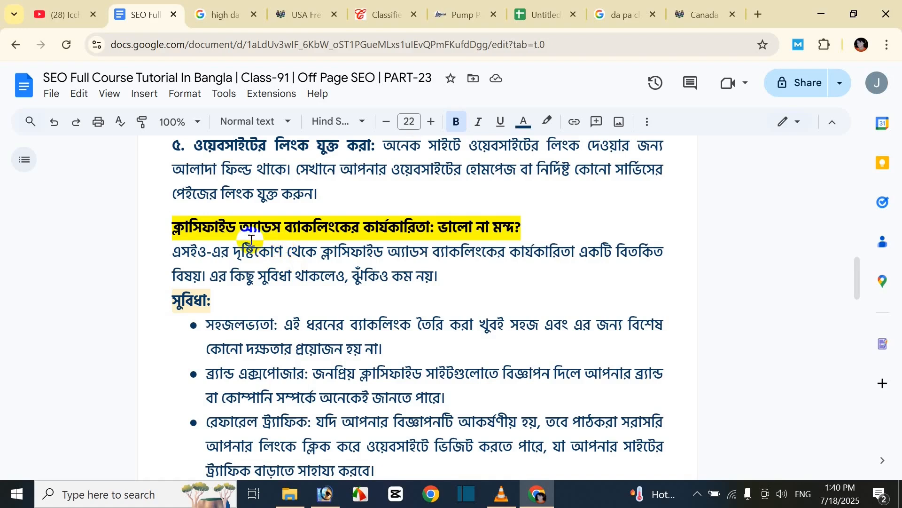
drag(245, 236, 228, 236)
click(228, 237)
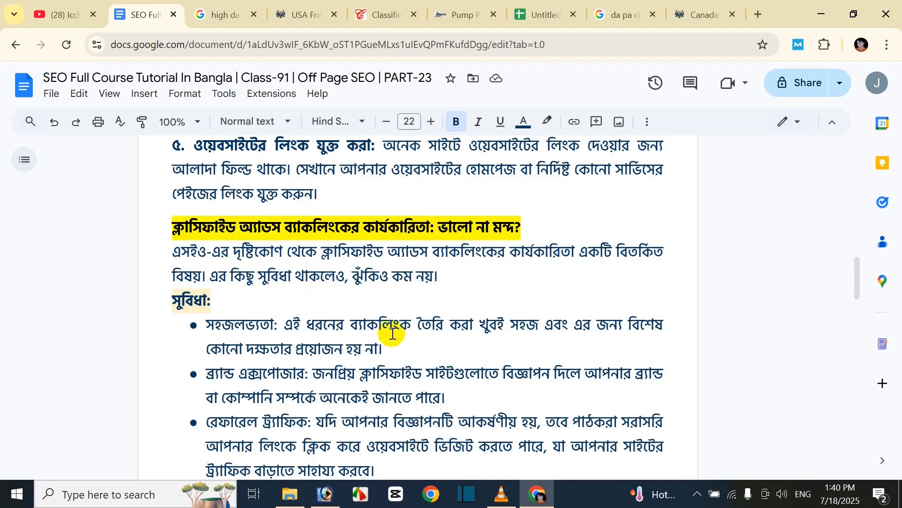
scroll(393, 333, down, 3)
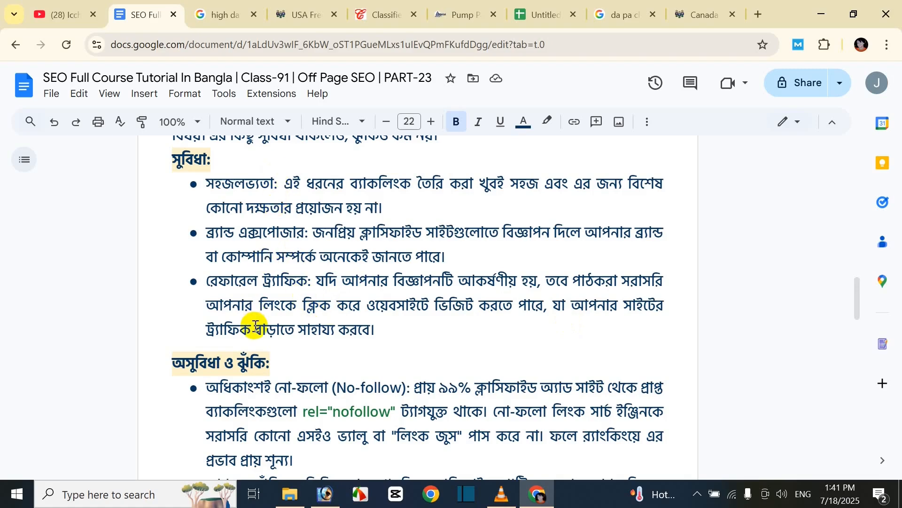
scroll(292, 233, down, 2)
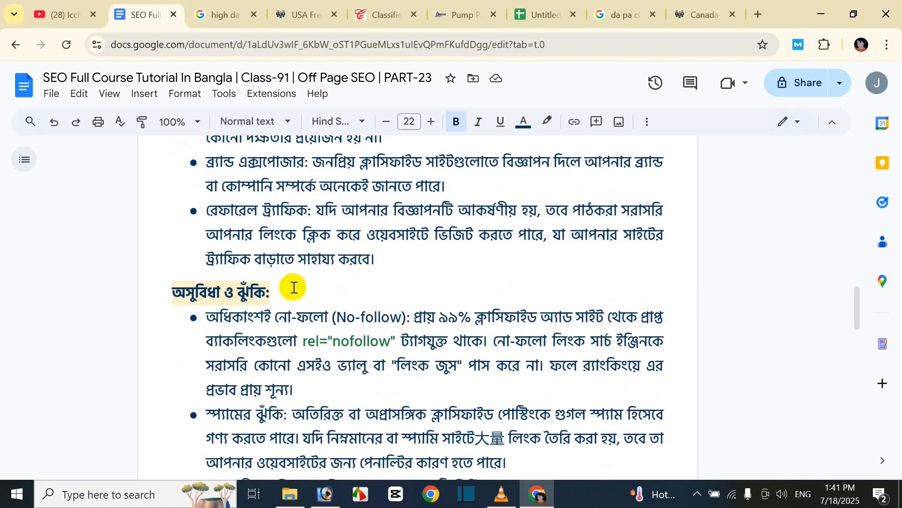
scroll(293, 284, down, 2)
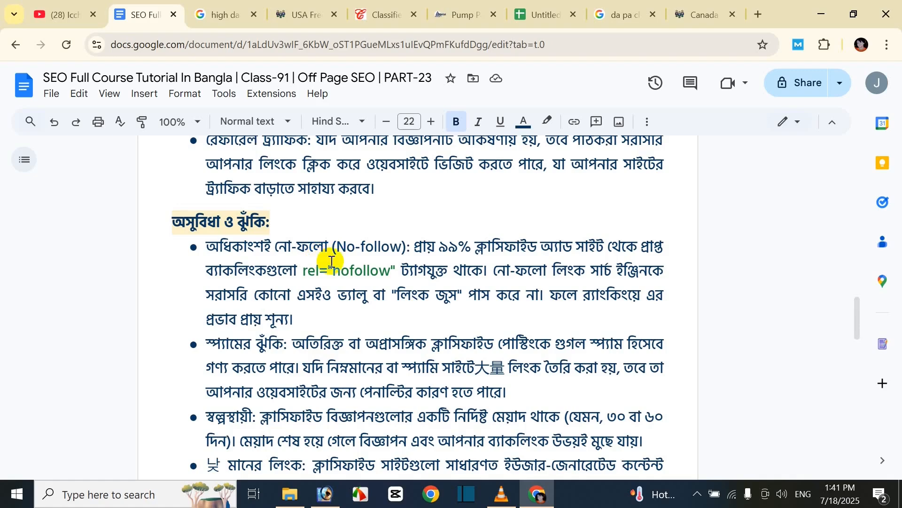
scroll(329, 262, down, 1)
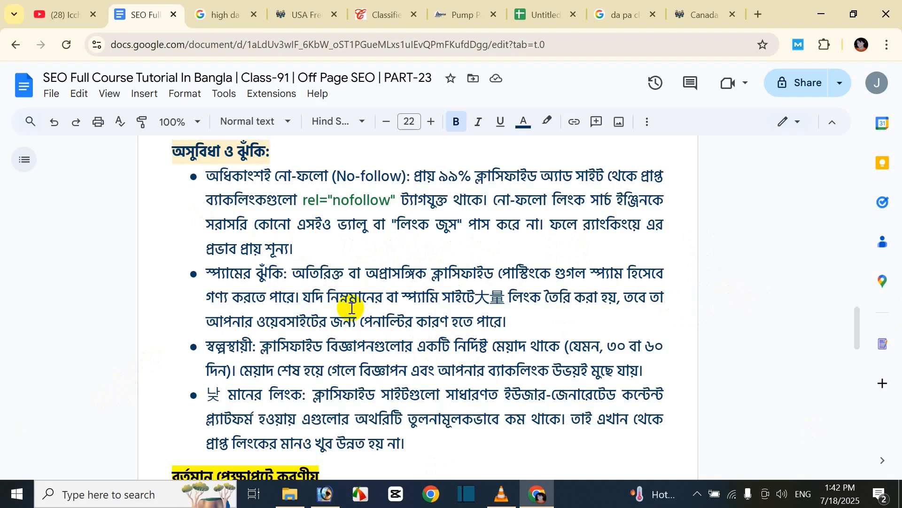
scroll(345, 310, down, 2)
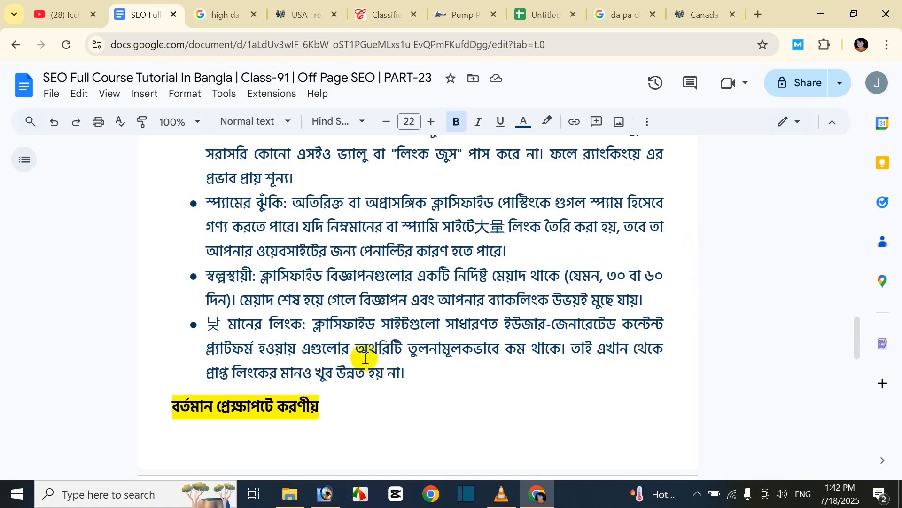
scroll(247, 359, up, 8)
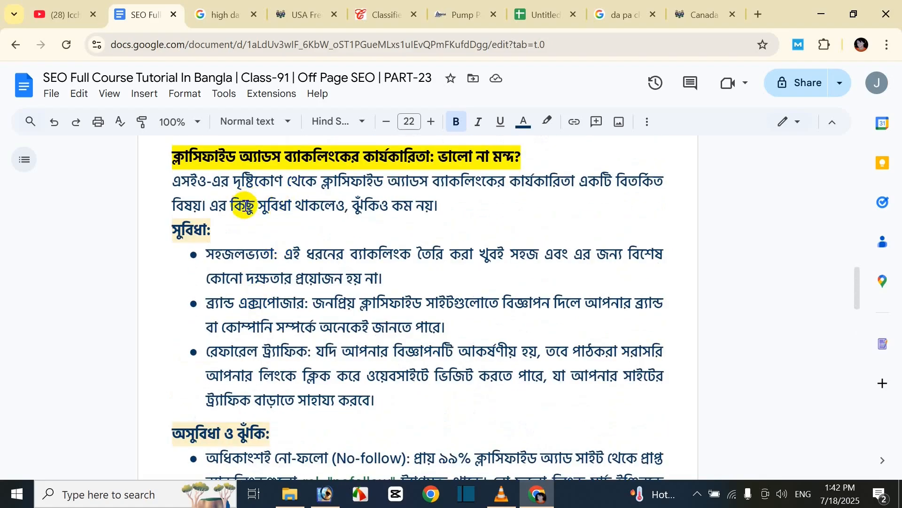
scroll(230, 404, down, 3)
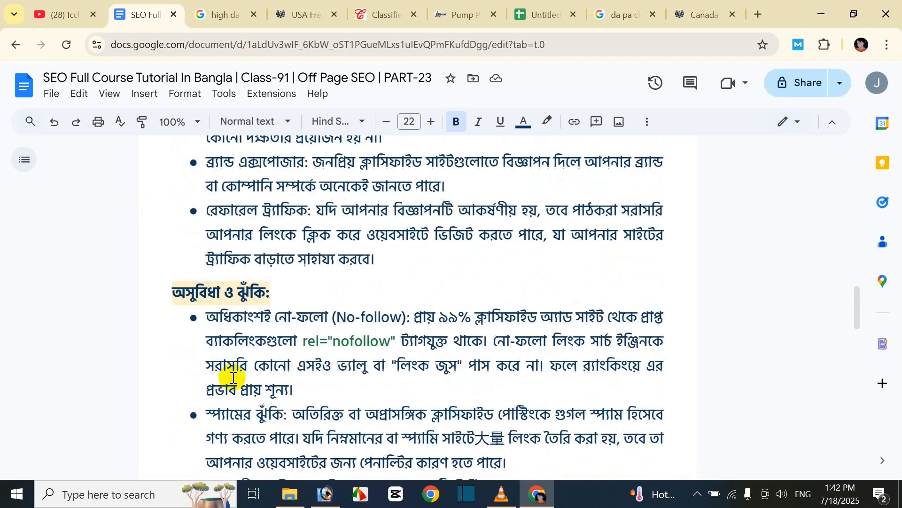
scroll(238, 363, down, 7)
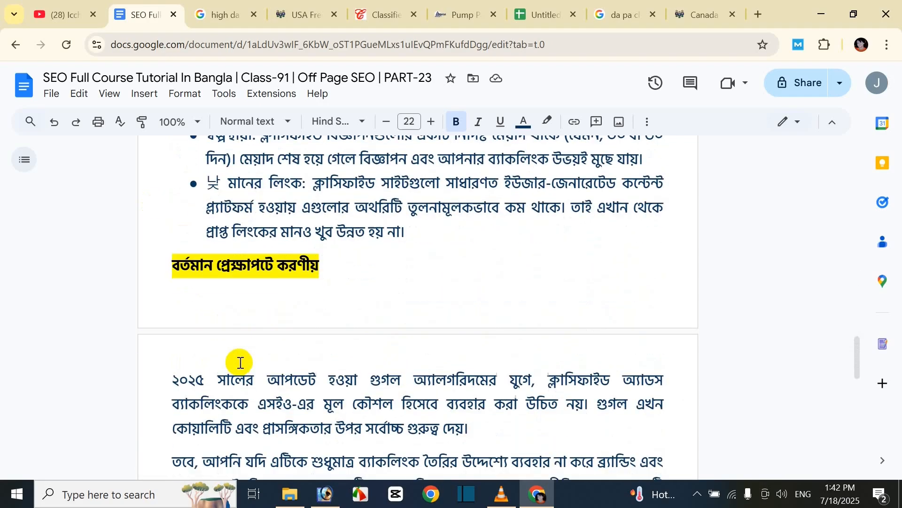
scroll(237, 376, down, 4)
scroll(245, 367, up, 4)
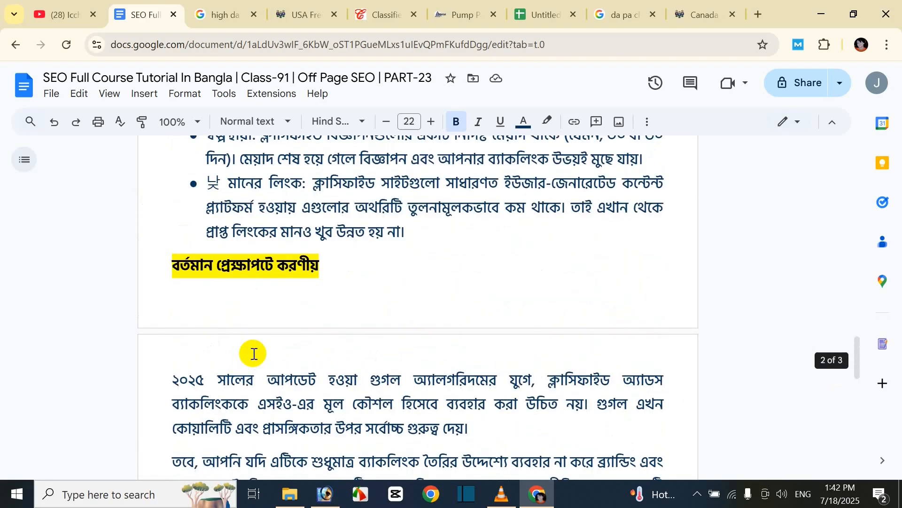
scroll(346, 329, down, 3)
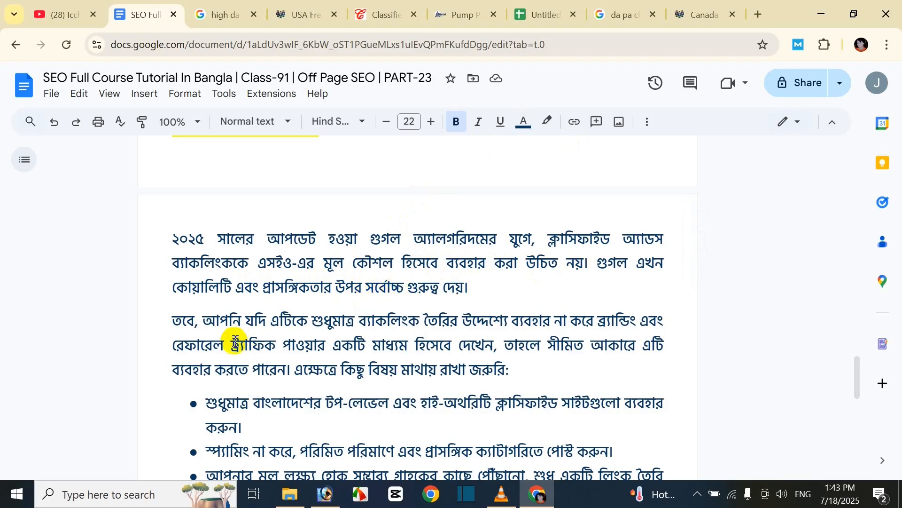
scroll(230, 336, down, 1)
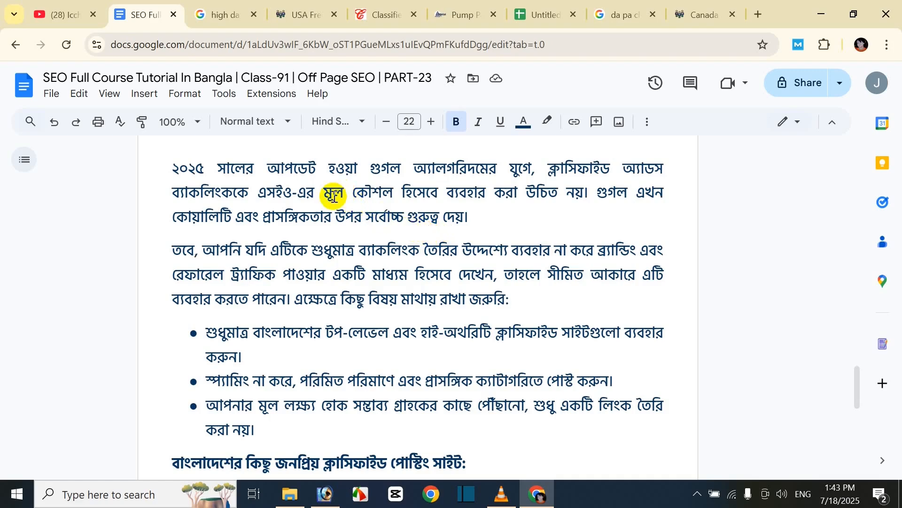
scroll(305, 198, down, 1)
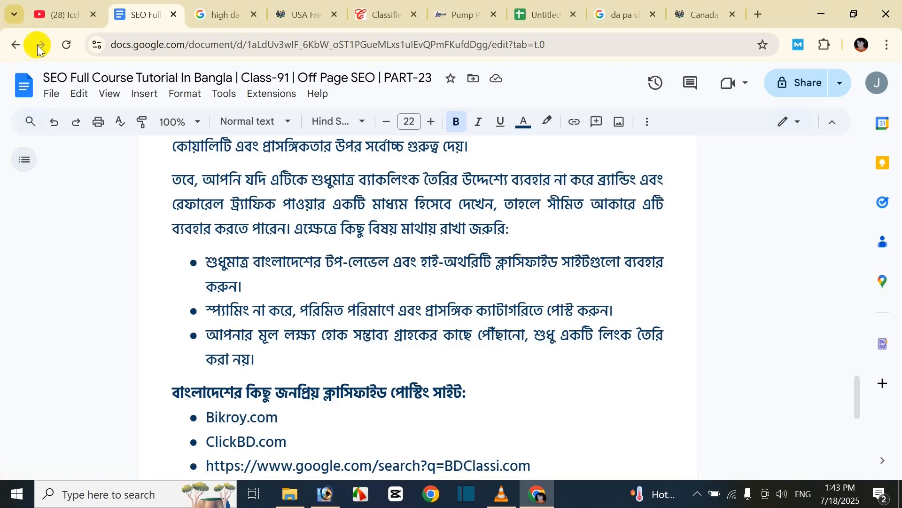
scroll(104, 148, down, 3)
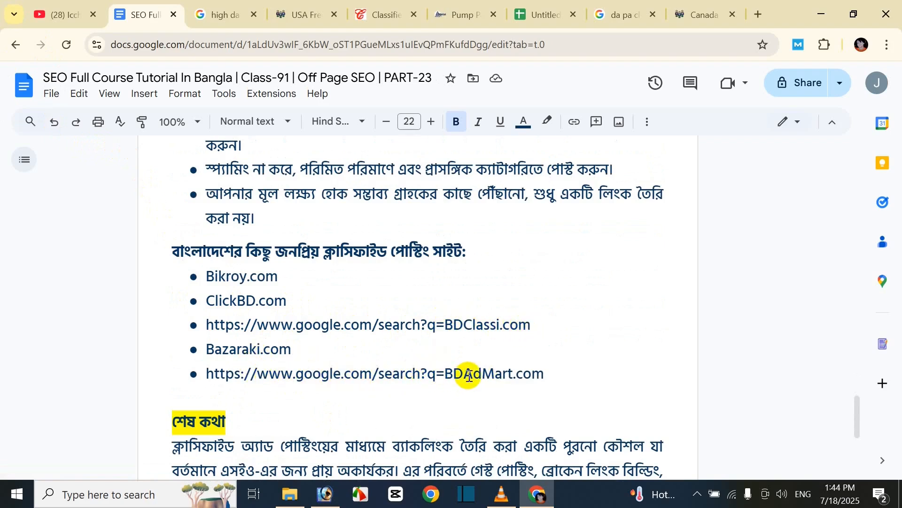
scroll(263, 263, down, 1)
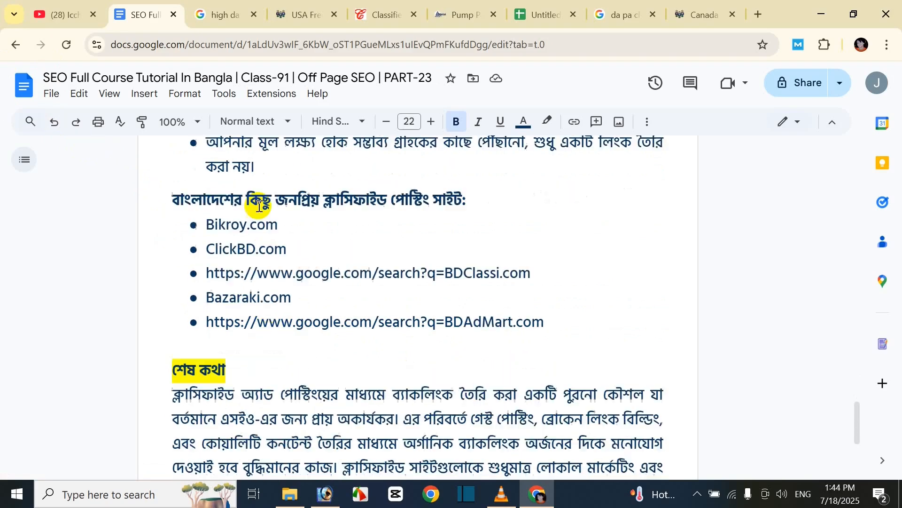
scroll(249, 247, down, 3)
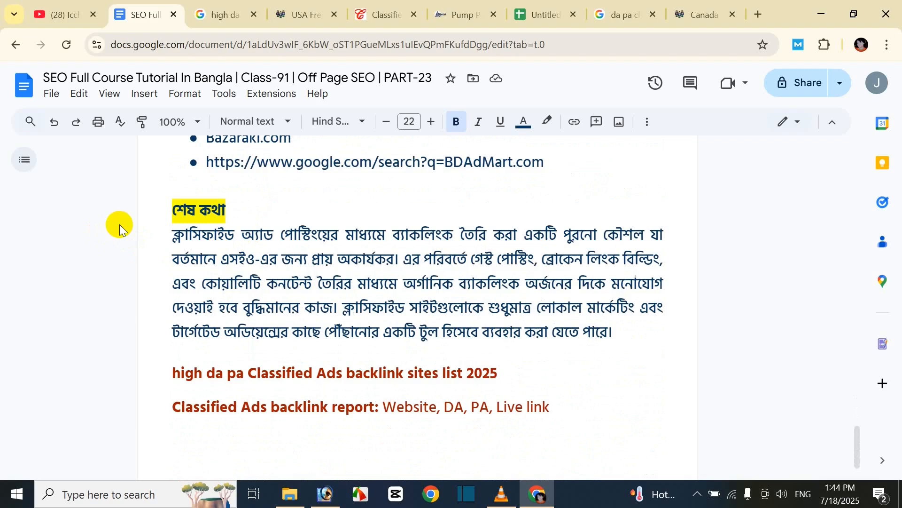
scroll(117, 225, down, 1)
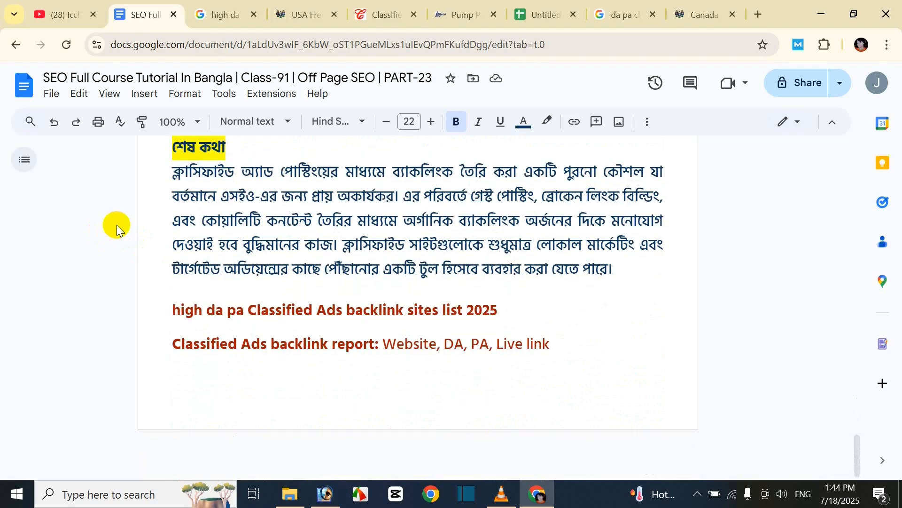
scroll(116, 225, up, 3)
scroll(259, 306, down, 1)
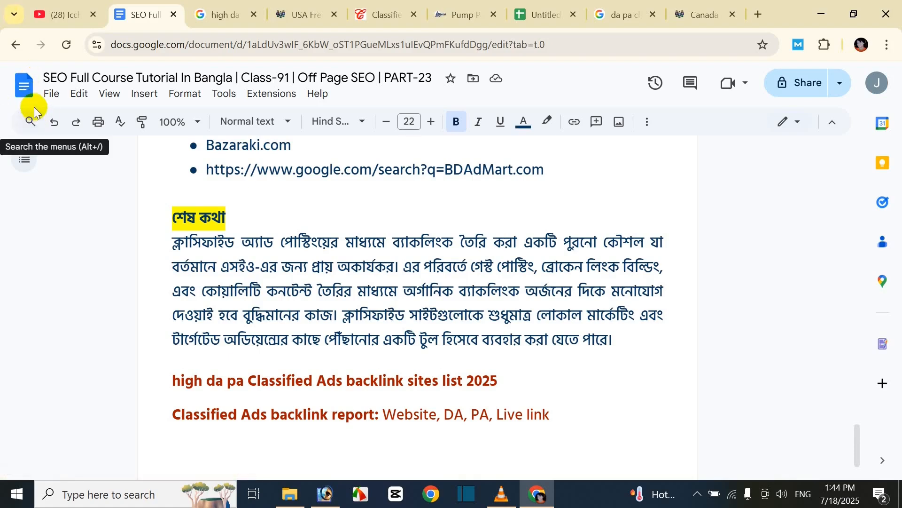
scroll(622, 153, down, 1)
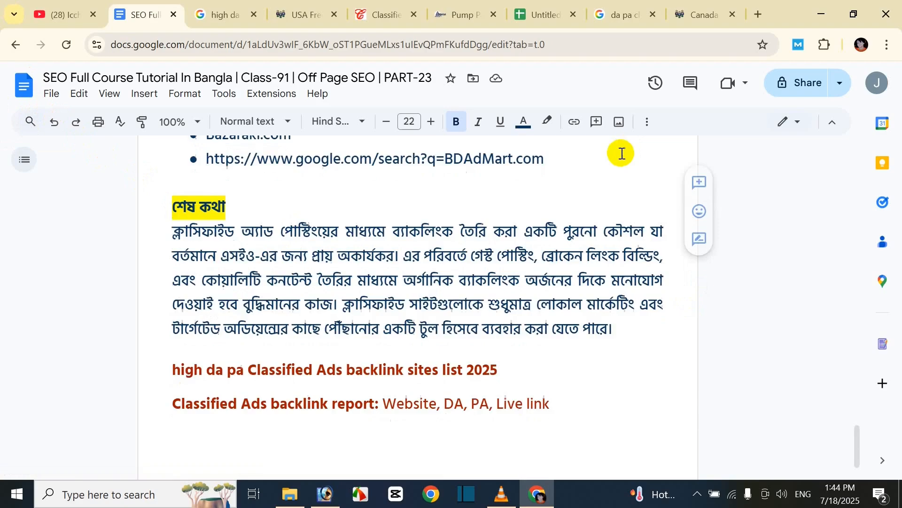
scroll(622, 153, up, 15)
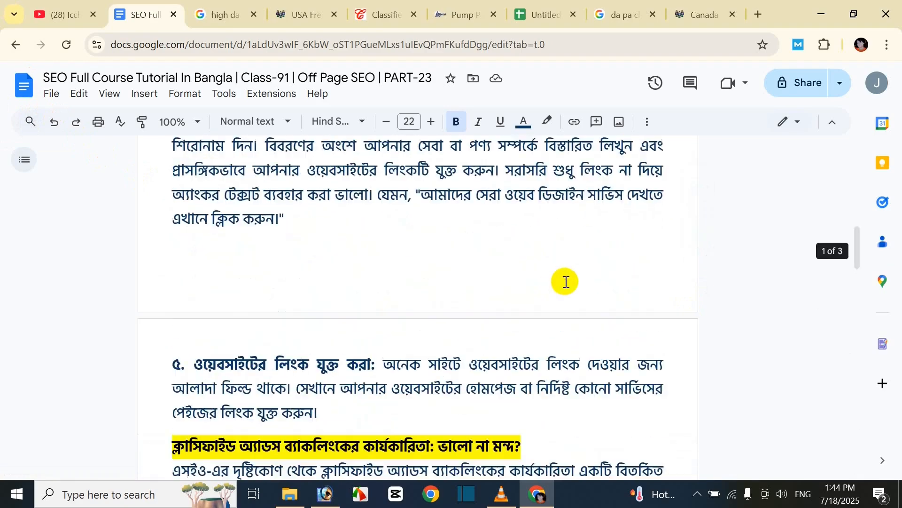
scroll(565, 281, up, 10)
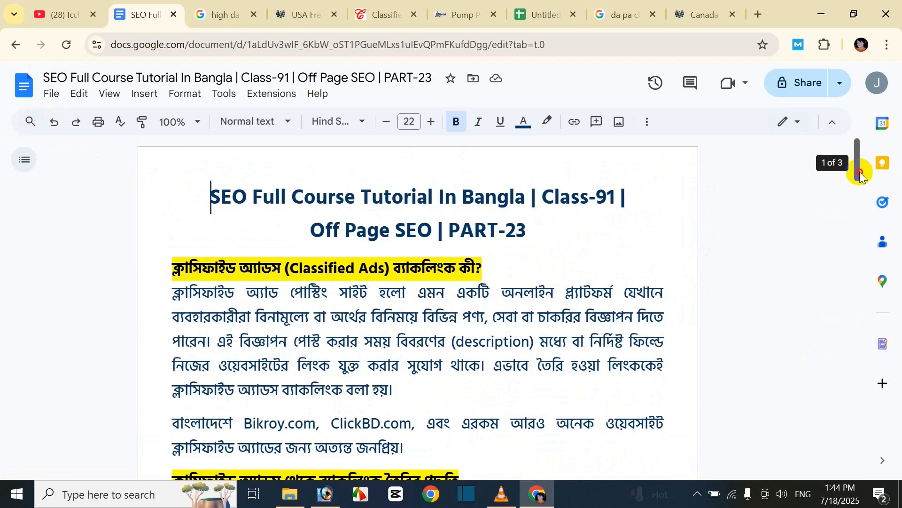
drag(857, 154, 857, 454)
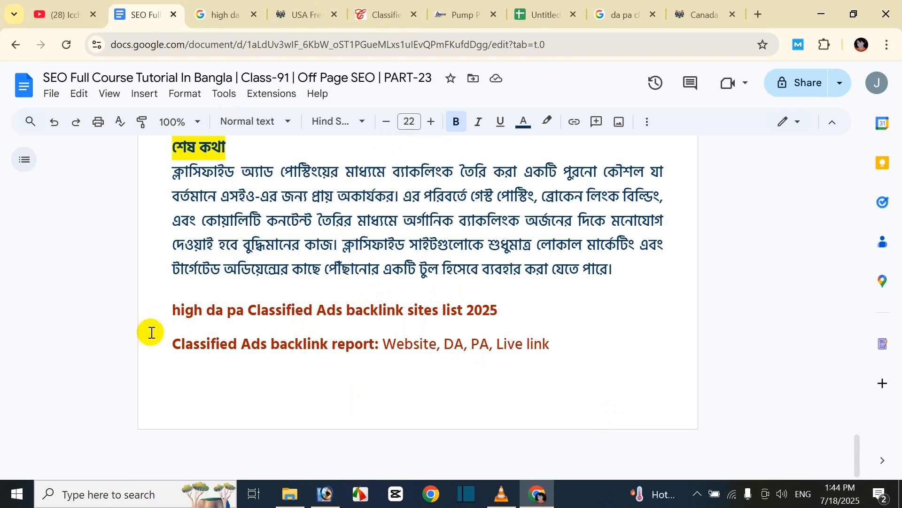
scroll(265, 254, up, 20)
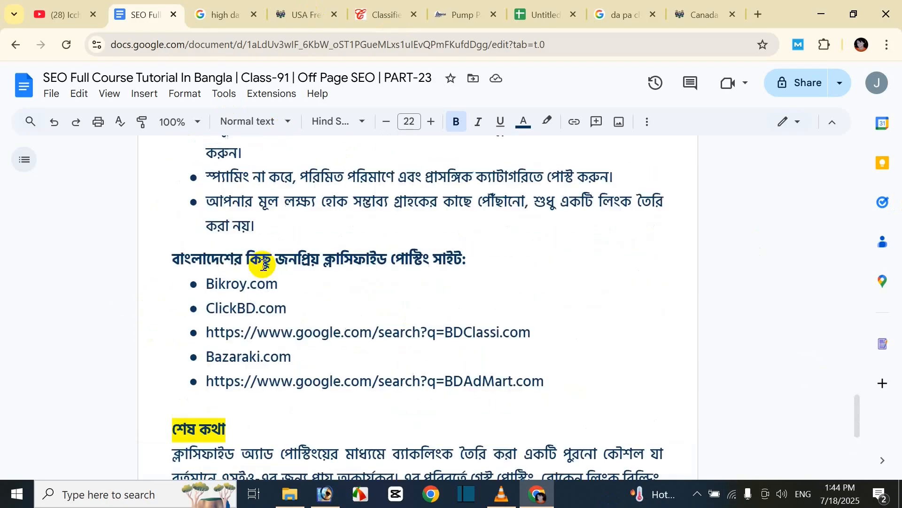
scroll(338, 325, up, 20)
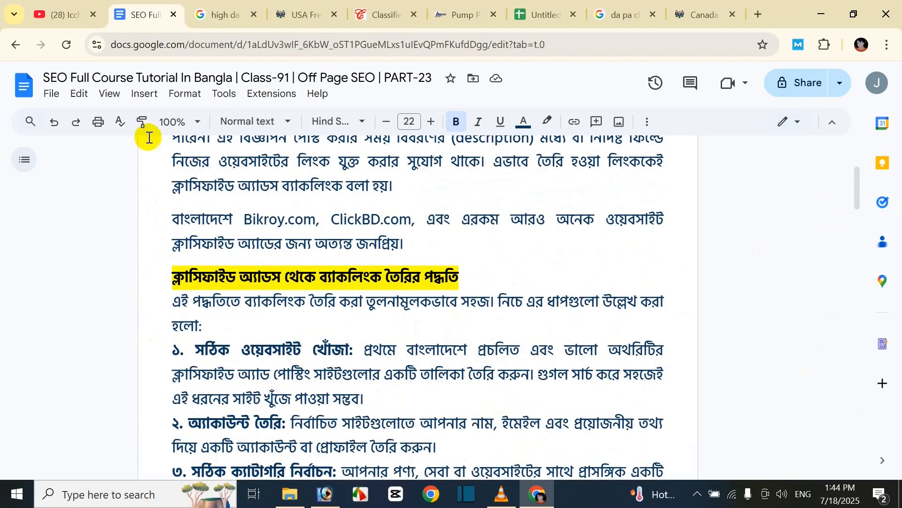
scroll(324, 318, down, 5)
scroll(324, 318, down, 20)
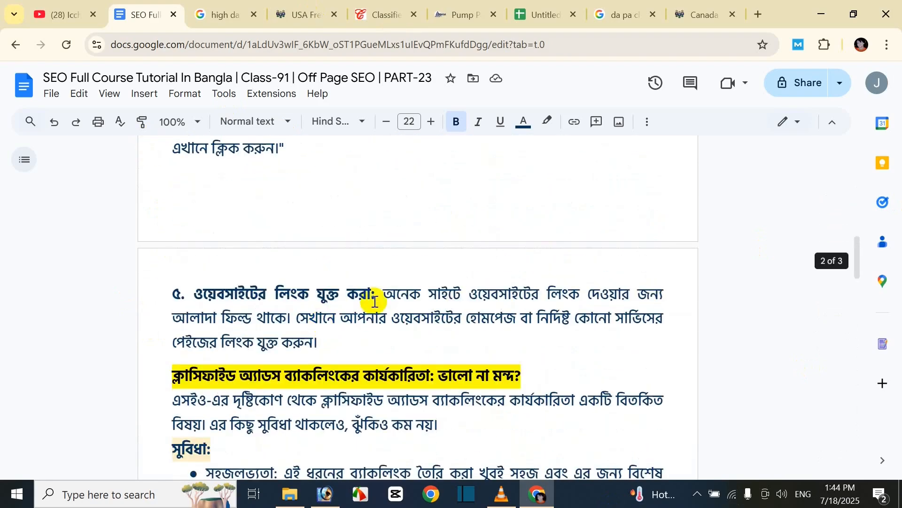
scroll(331, 327, down, 5)
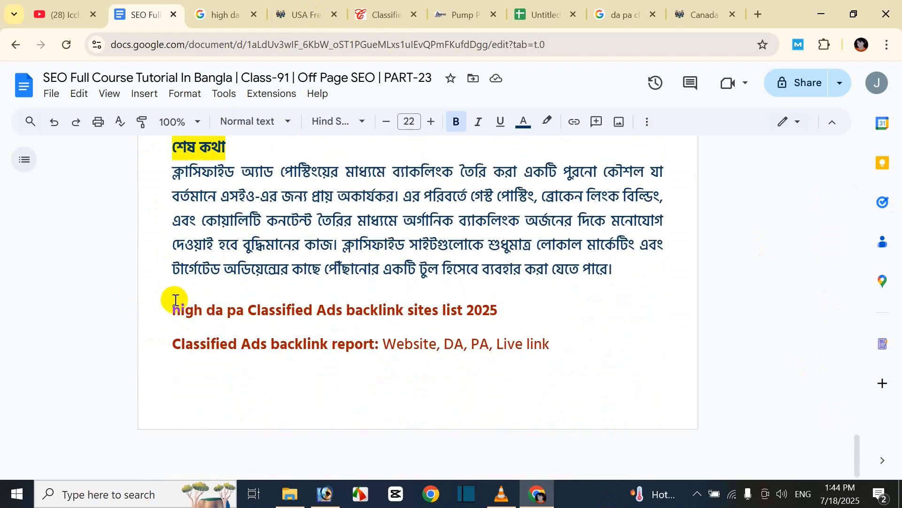
Select the 'high da pa Classified Ads backlink sites list 2025' heading and view its Google results.
drag(177, 308, 497, 311)
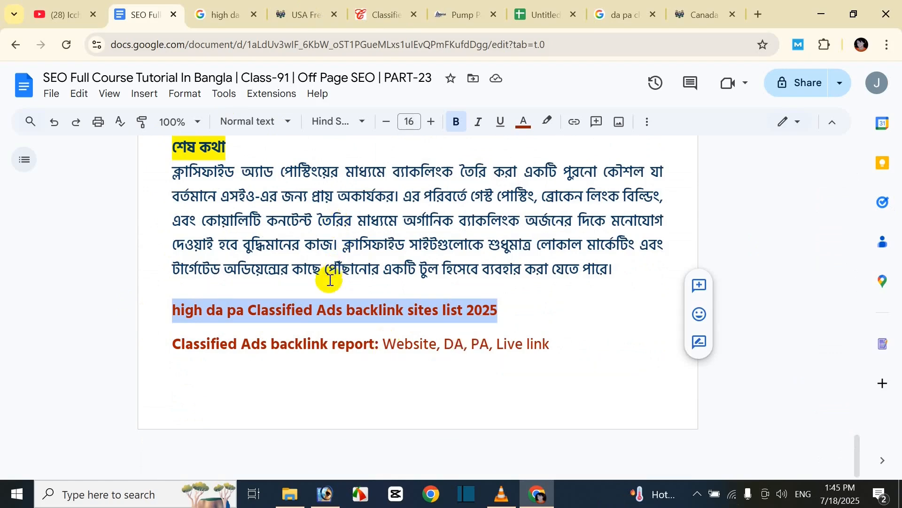
click(198, 6)
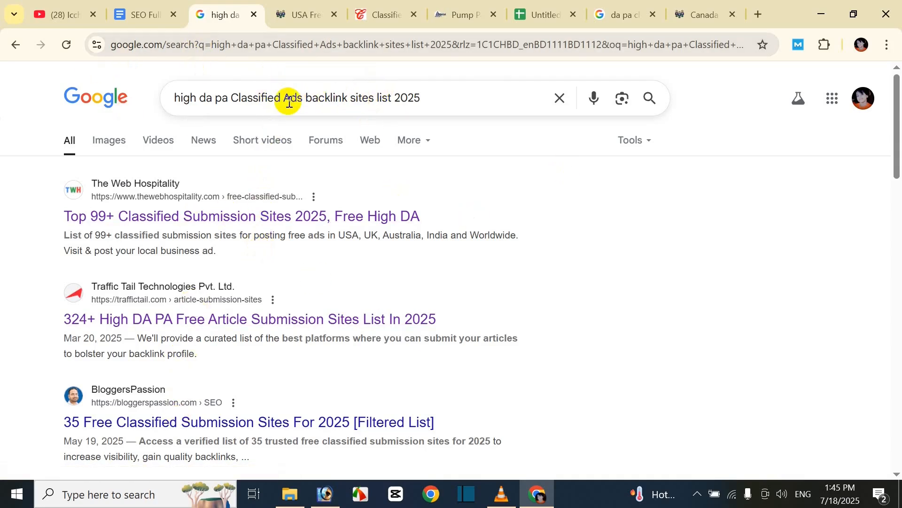
Open the first classified-sites result and the Traffic Tail result in new tabs.
scroll(324, 343, down, 6)
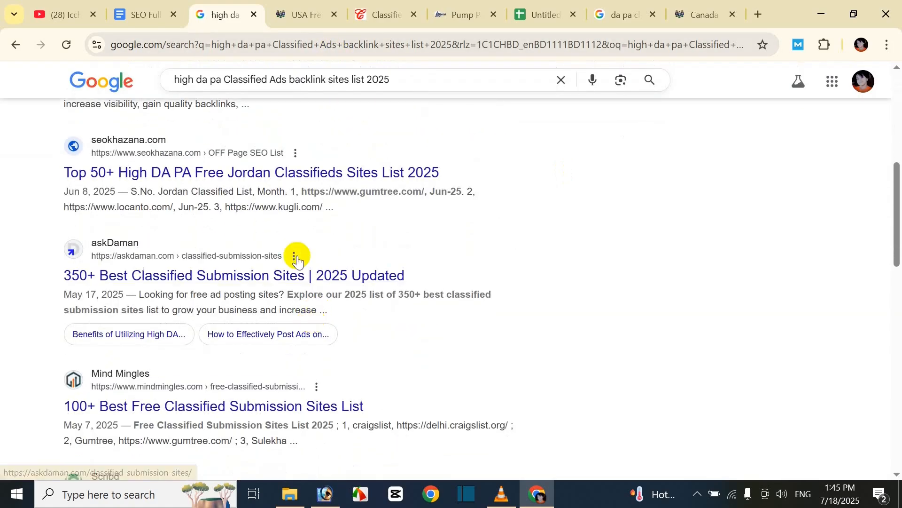
scroll(273, 164, up, 6)
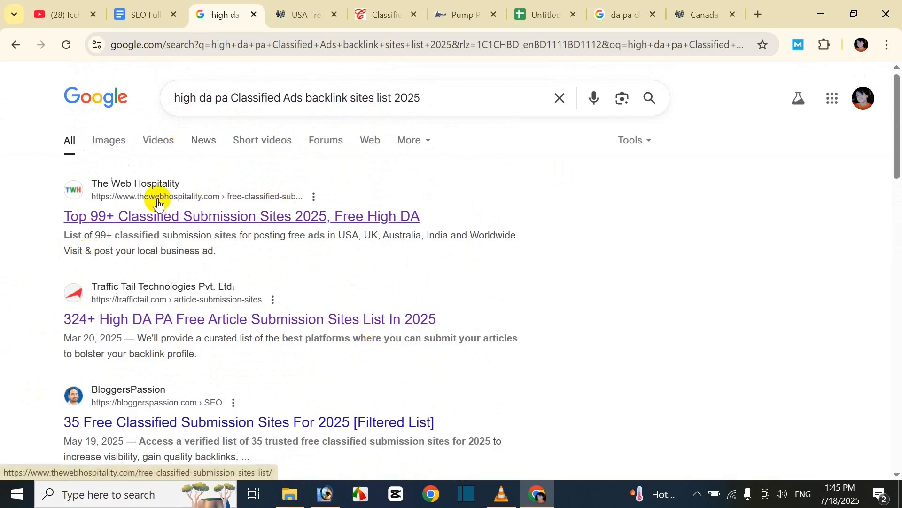
right_click(122, 225)
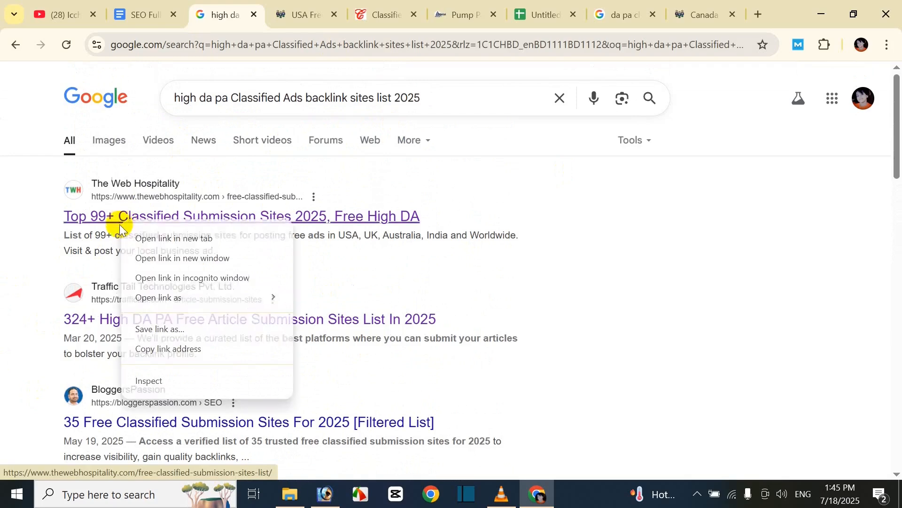
click(141, 231)
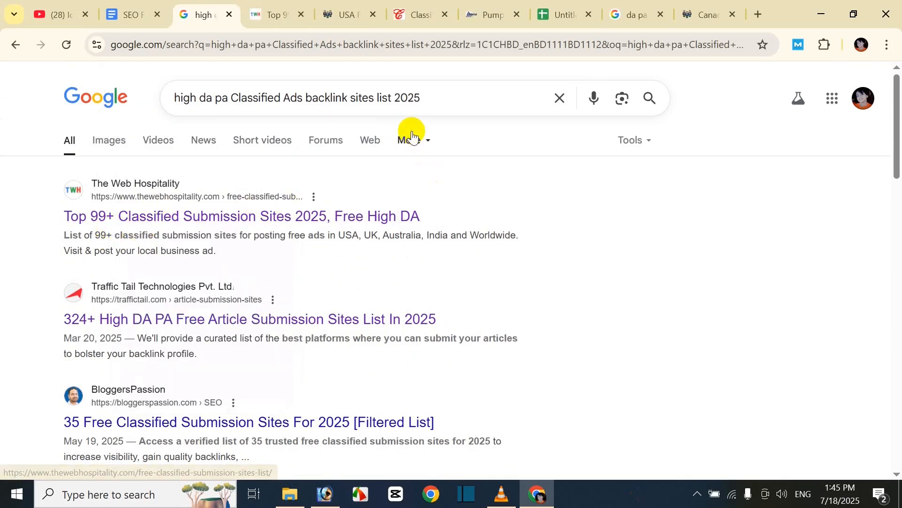
right_click(167, 320)
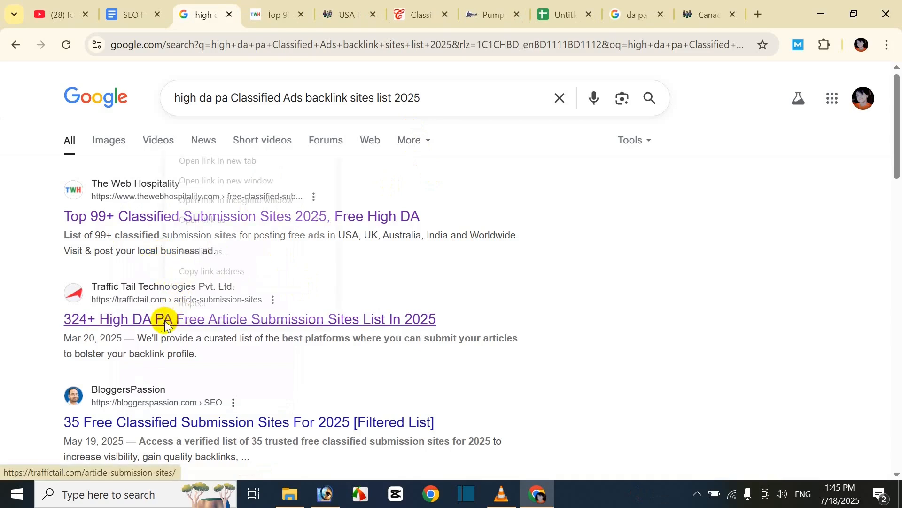
click(235, 161)
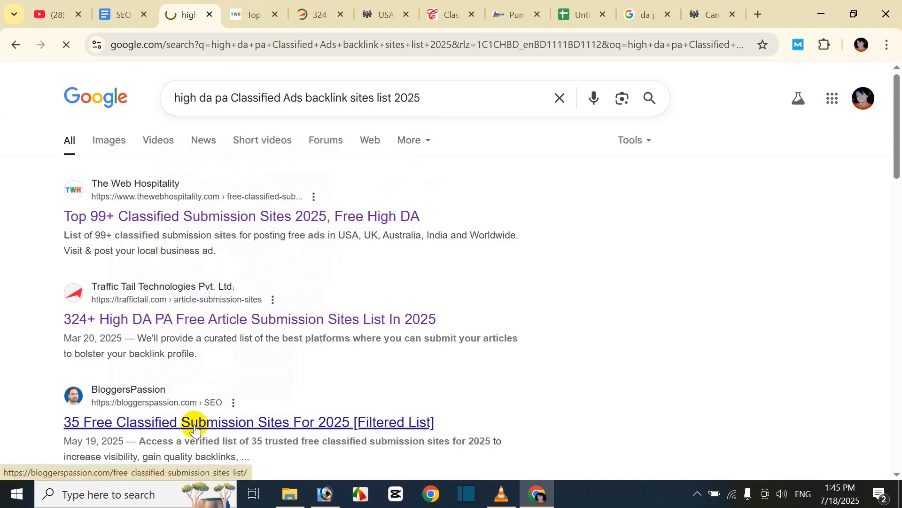
Reorder the tabs so BloggersPassion follows Traffic Tail, ending on the Traffic Tail page.
drag(247, 13, 175, 5)
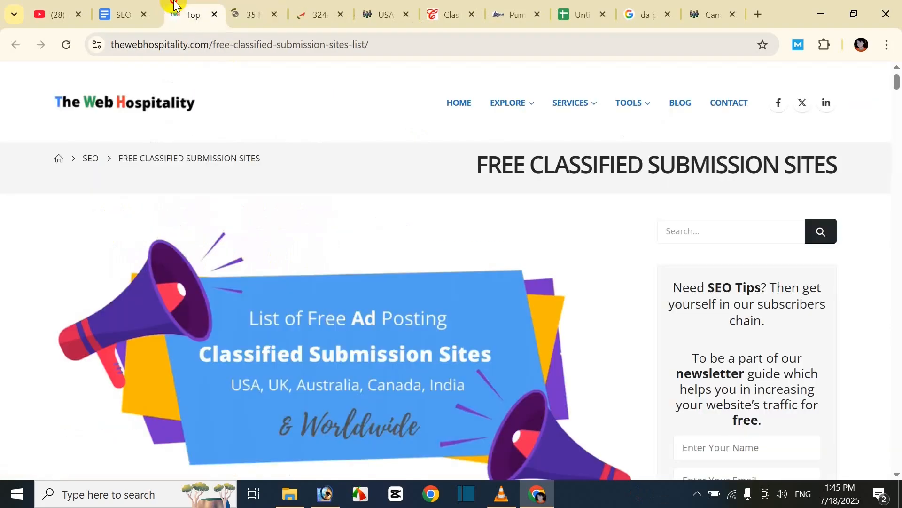
click(298, 8)
drag(262, 6, 296, 9)
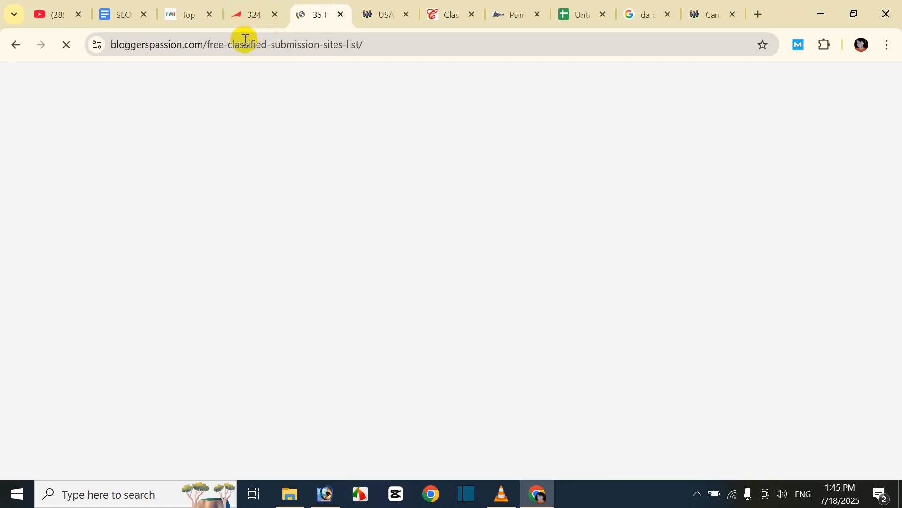
click(249, 7)
click(301, 18)
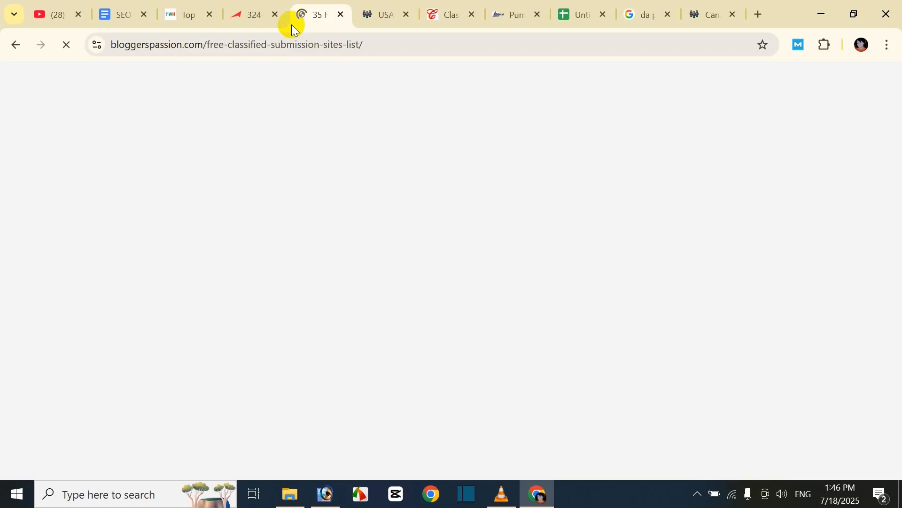
click(248, 6)
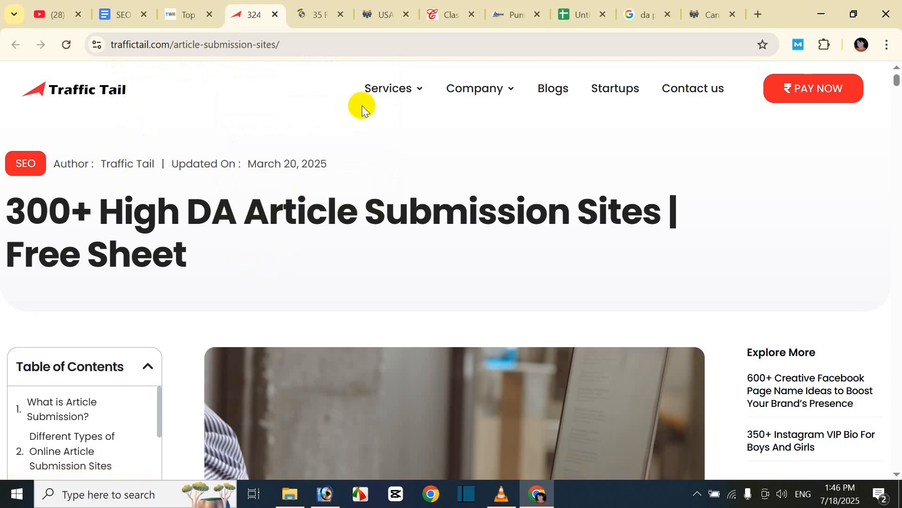
Scroll down the Traffic Tail article to the Top 50 High-DA Article Submission Websites table.
scroll(276, 181, down, 10)
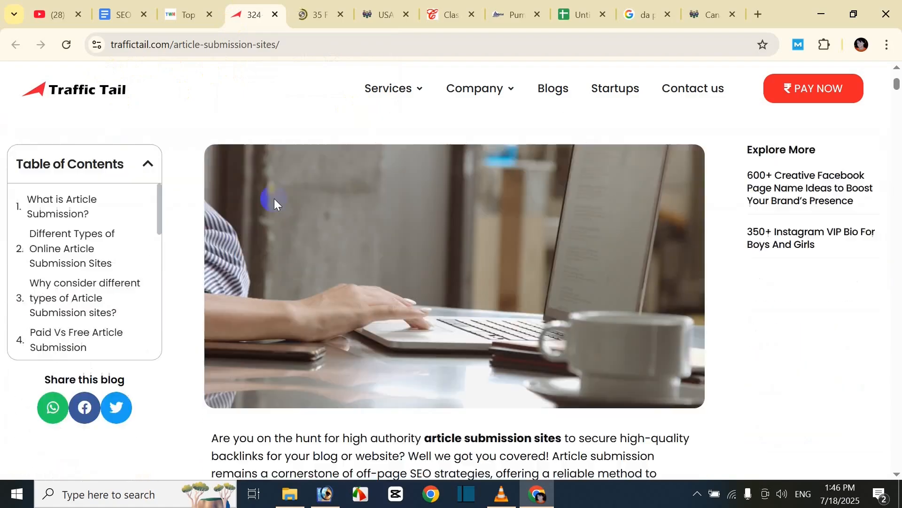
scroll(252, 216, down, 20)
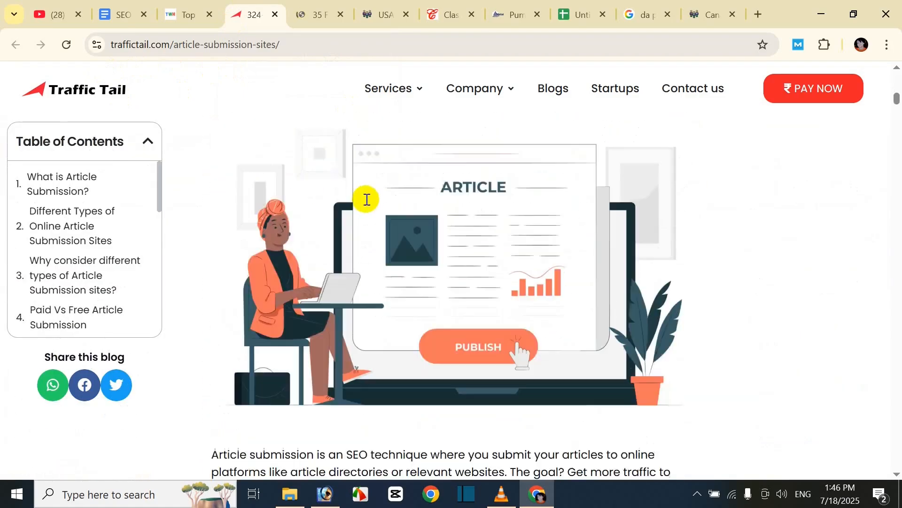
scroll(337, 213, down, 10)
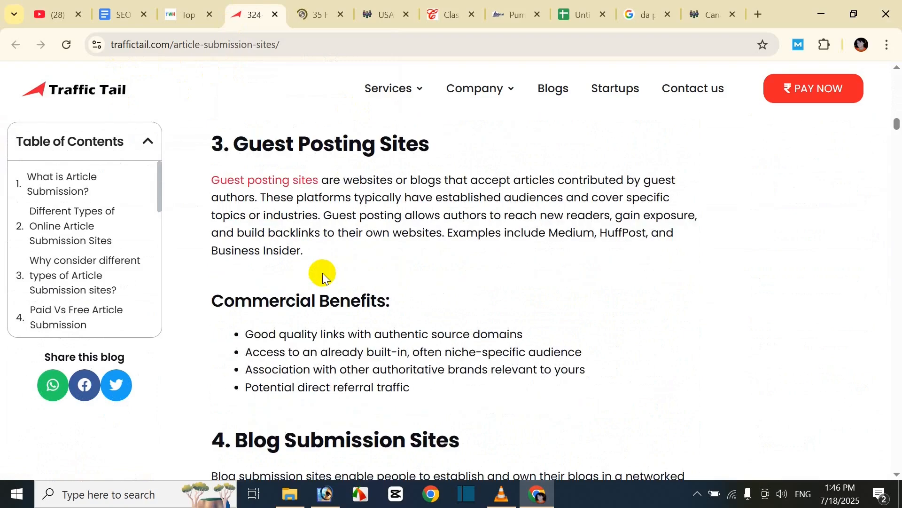
scroll(322, 273, down, 3)
scroll(323, 273, down, 3)
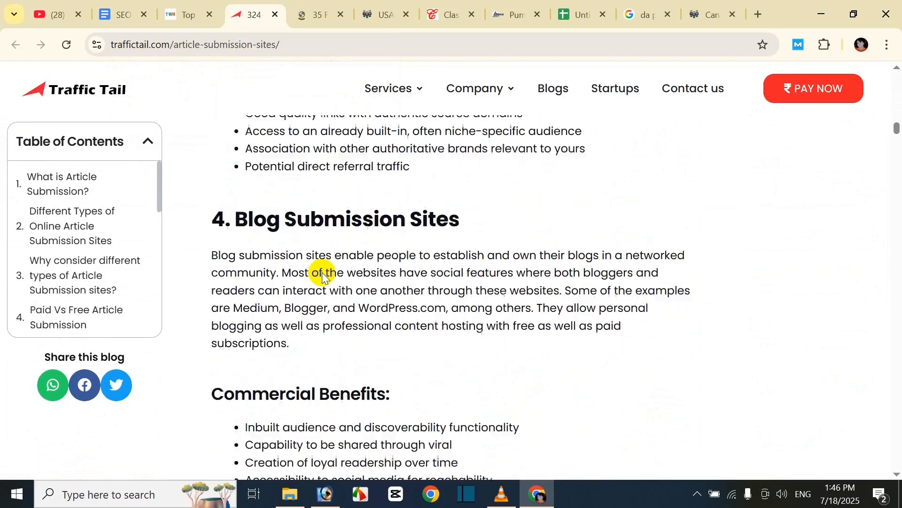
scroll(333, 191, down, 3)
scroll(333, 200, down, 10)
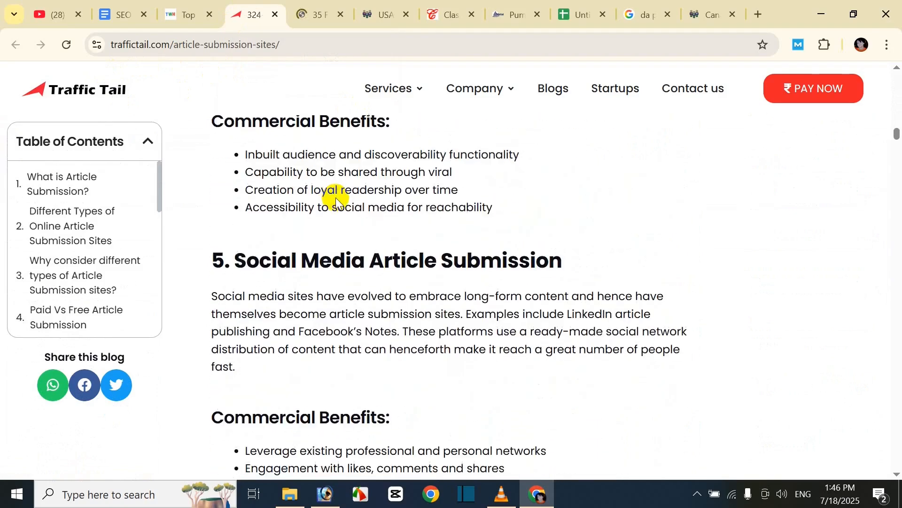
scroll(348, 201, down, 20)
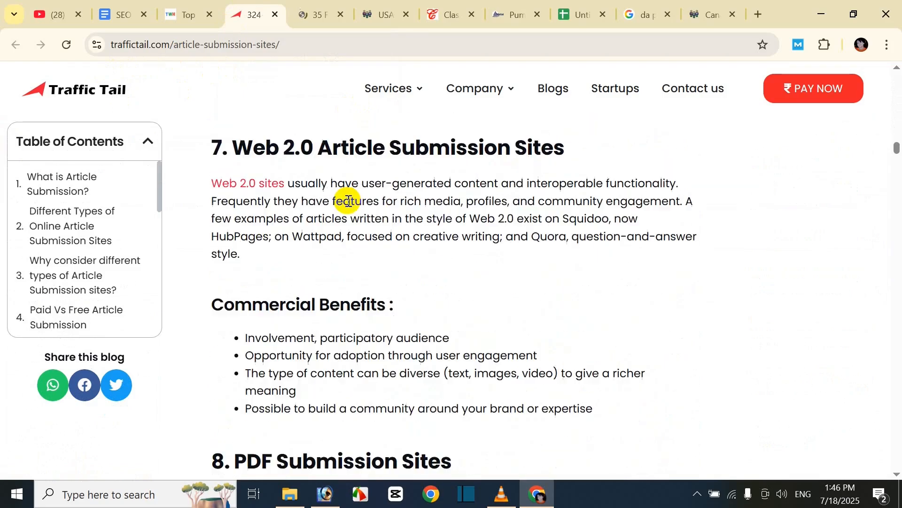
scroll(349, 197, down, 20)
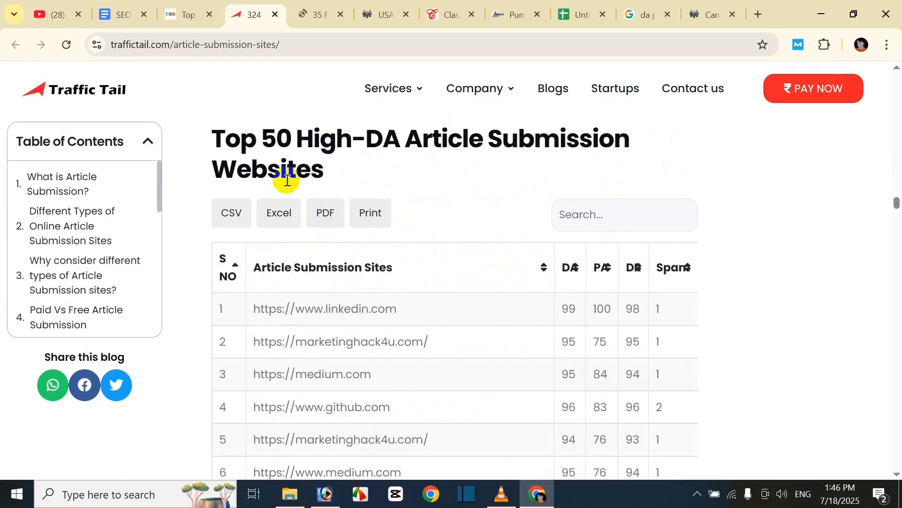
Look over the table's DA and PA rows, led by linkedin.com at DA 99, PA 100.
click(408, 99)
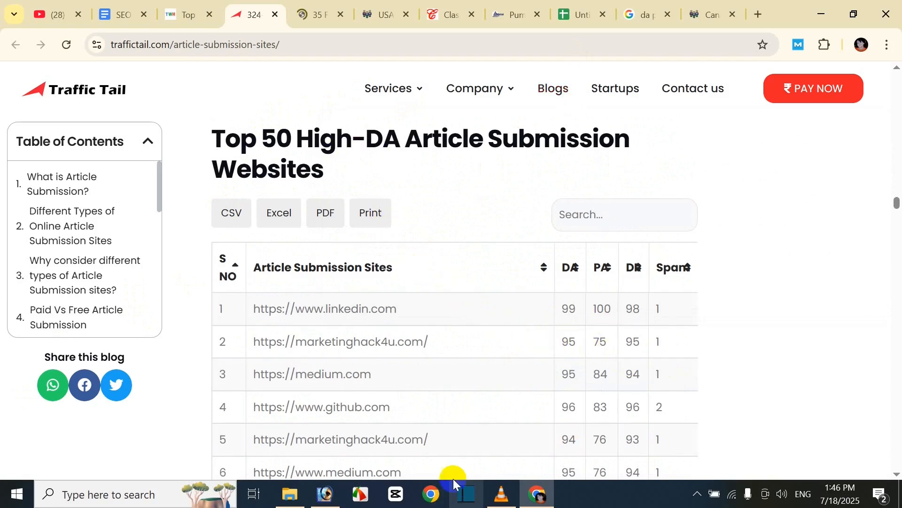
scroll(455, 282, down, 3)
scroll(423, 258, up, 2)
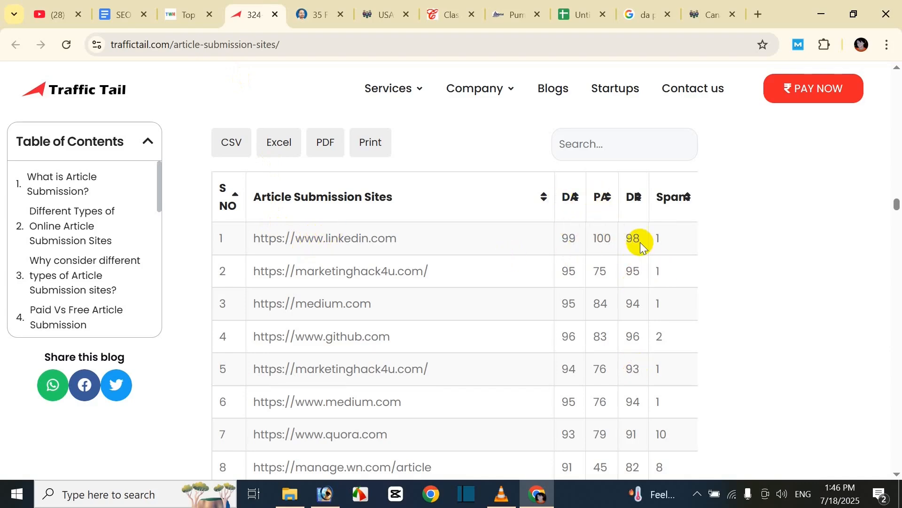
scroll(660, 306, down, 1)
scroll(649, 258, down, 1)
scroll(641, 197, up, 1)
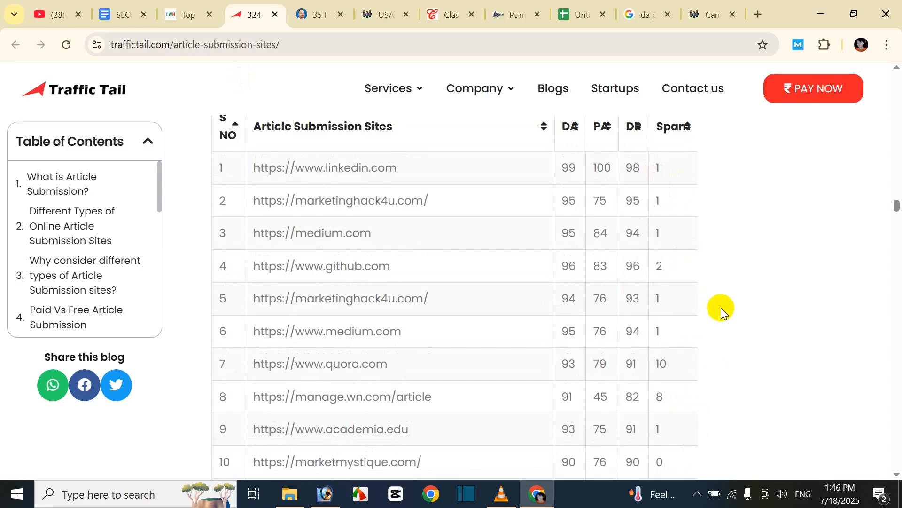
scroll(705, 296, down, 6)
scroll(679, 296, down, 4)
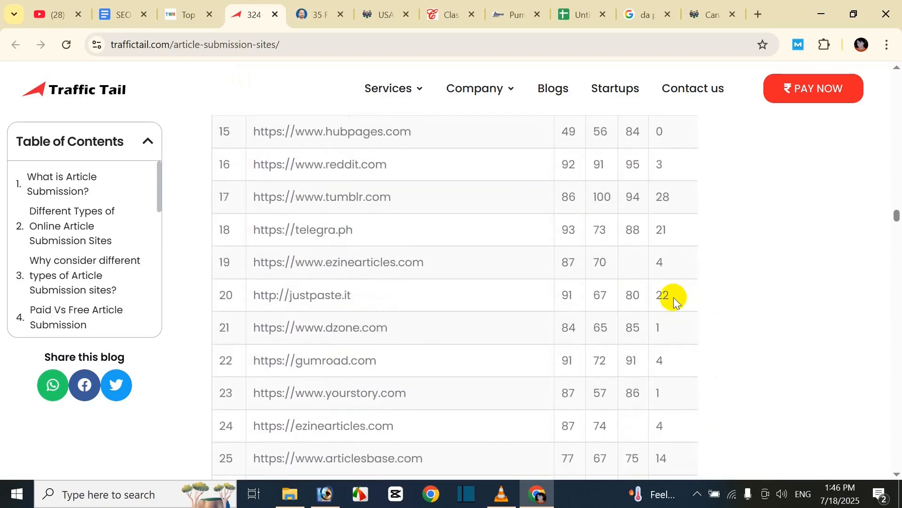
scroll(672, 297, up, 13)
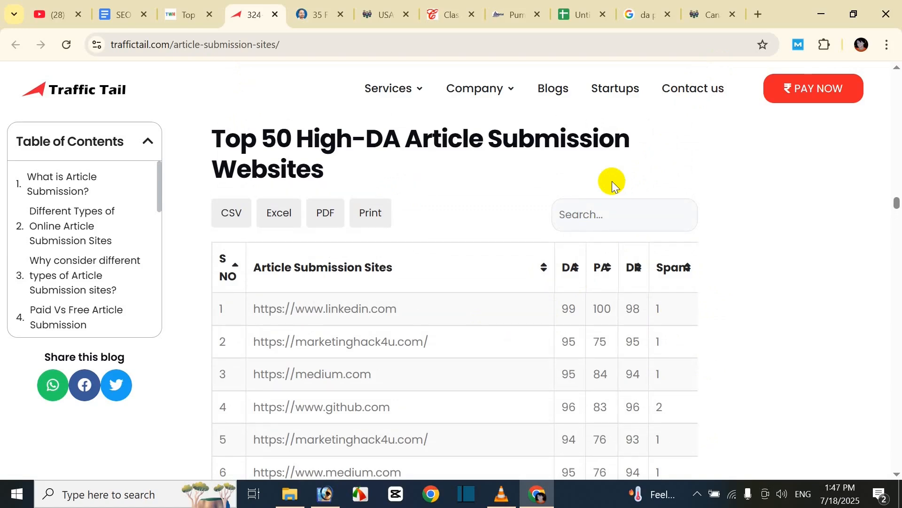
scroll(607, 174, up, 1)
scroll(592, 173, down, 3)
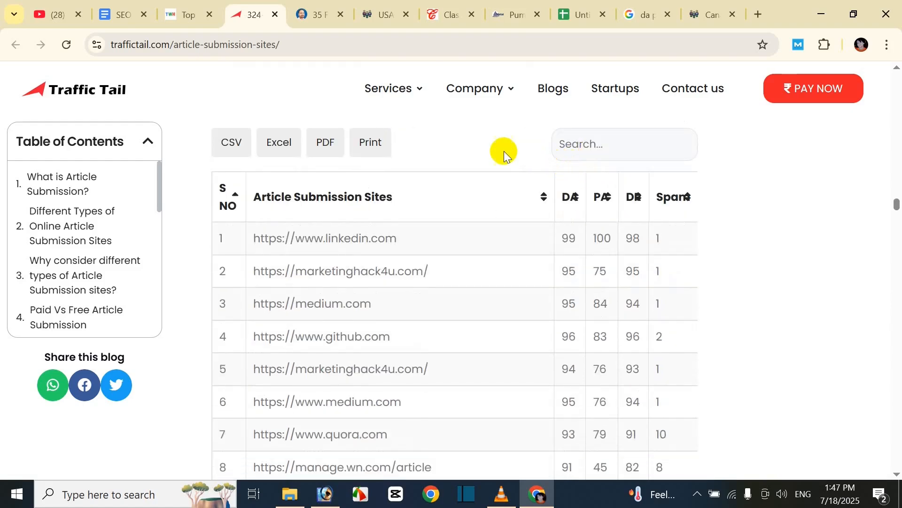
Close the Traffic Tail tab and review BloggersPassion's Global, UK, USA and India classified-site tables.
click(277, 15)
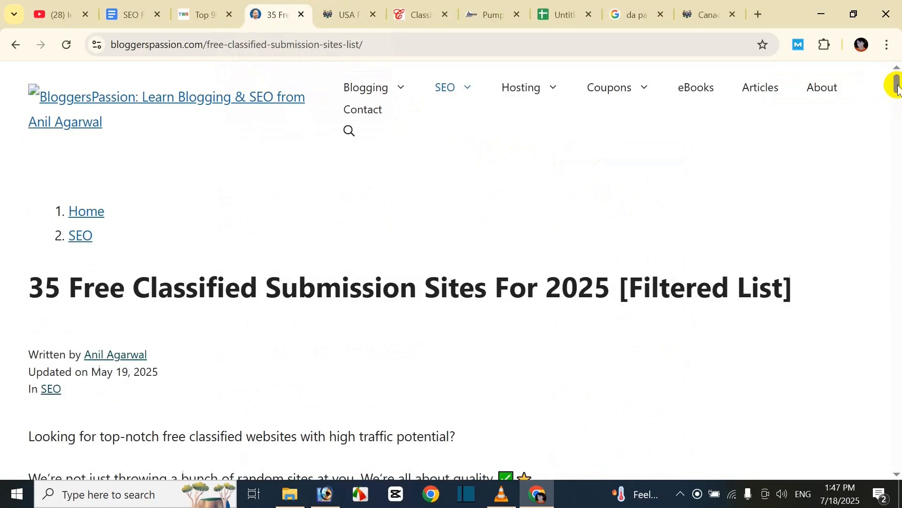
drag(896, 86, 862, 171)
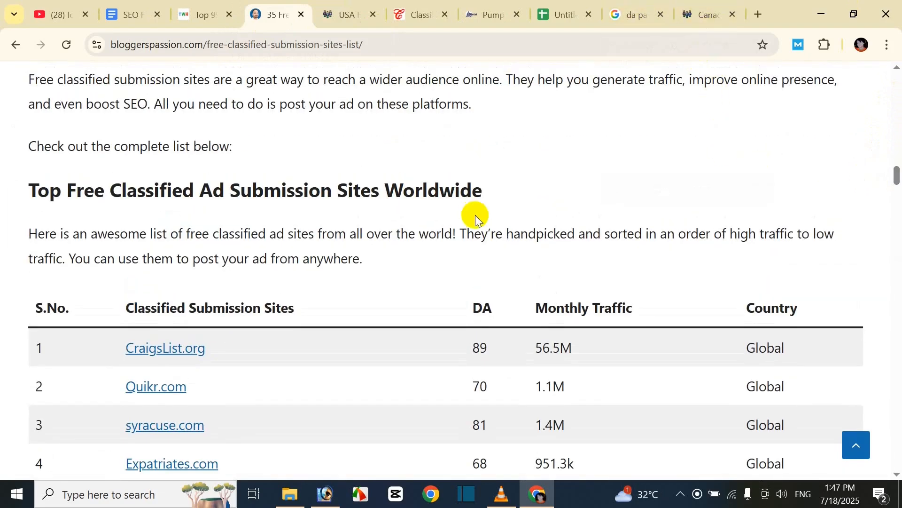
scroll(487, 208, down, 3)
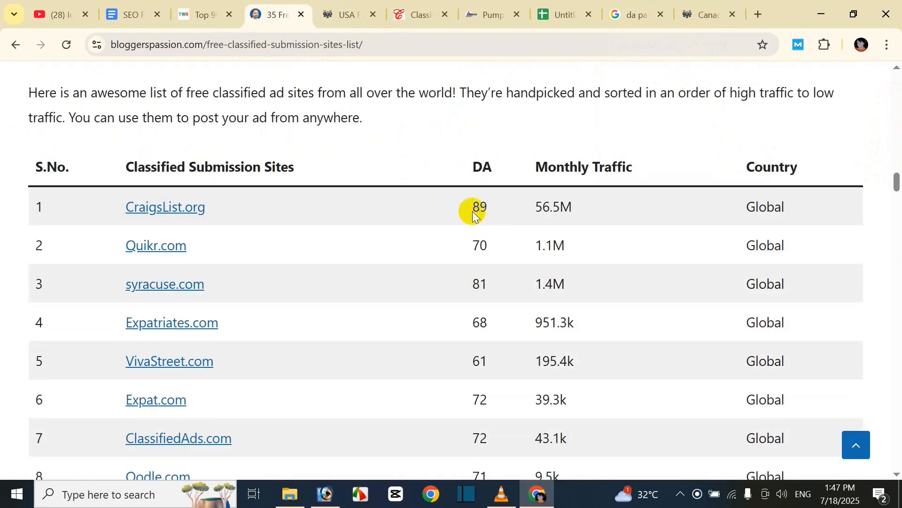
scroll(448, 213, down, 6)
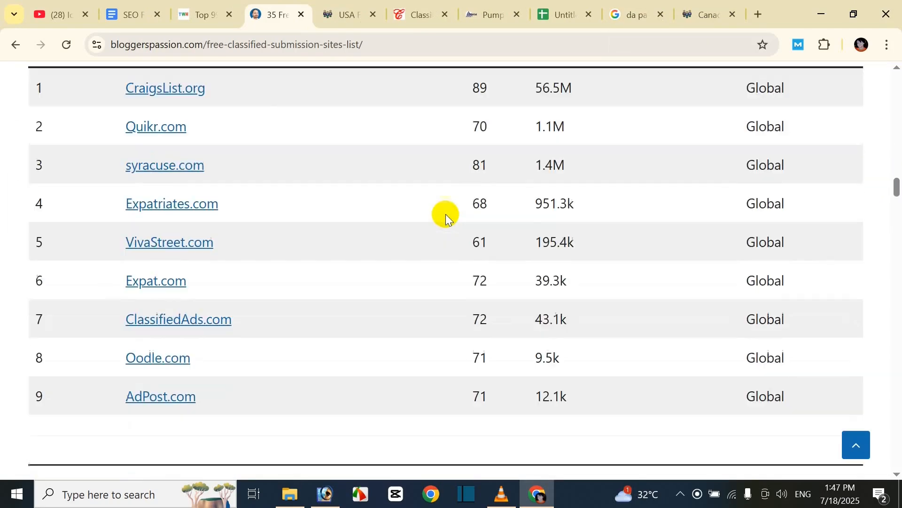
scroll(446, 215, down, 6)
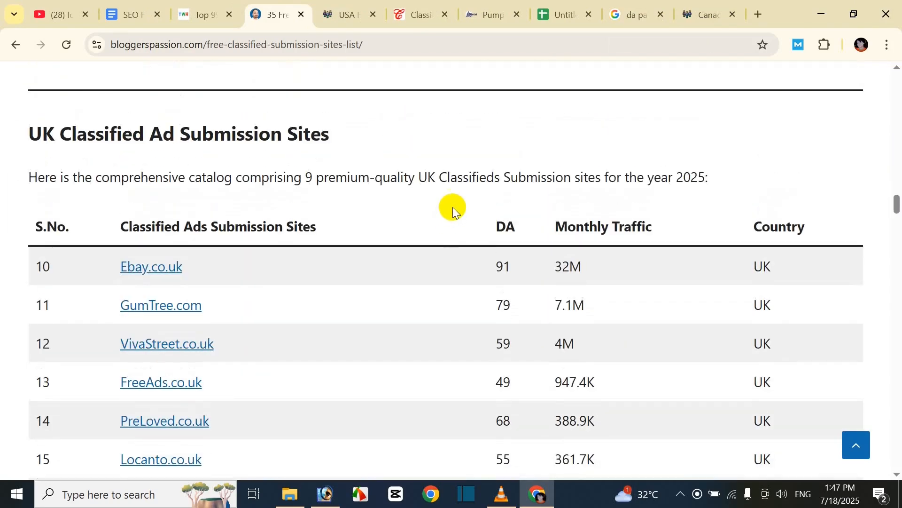
scroll(453, 206, down, 2)
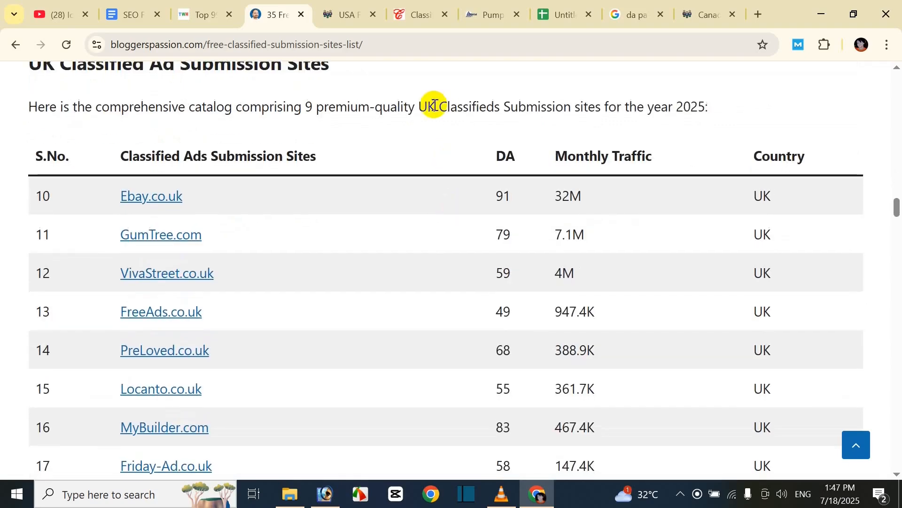
scroll(444, 120, down, 4)
scroll(443, 122, down, 3)
scroll(421, 219, down, 4)
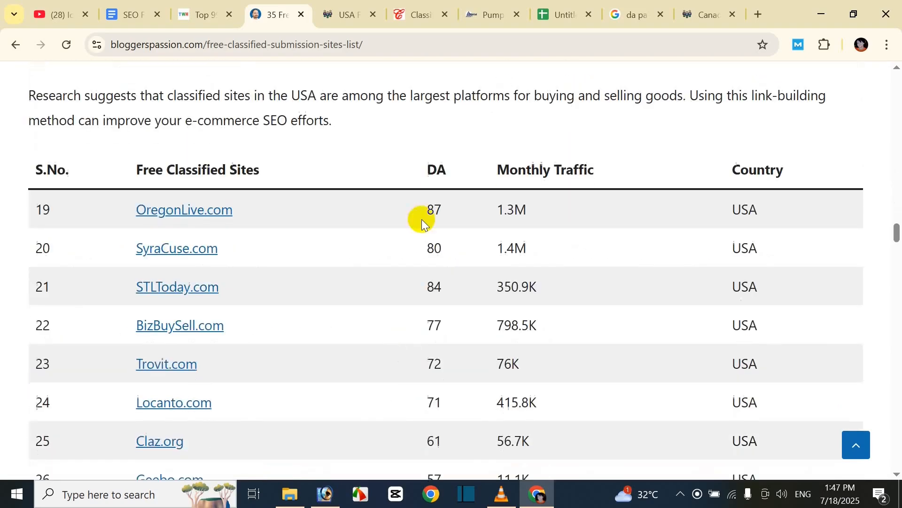
scroll(456, 292, down, 6)
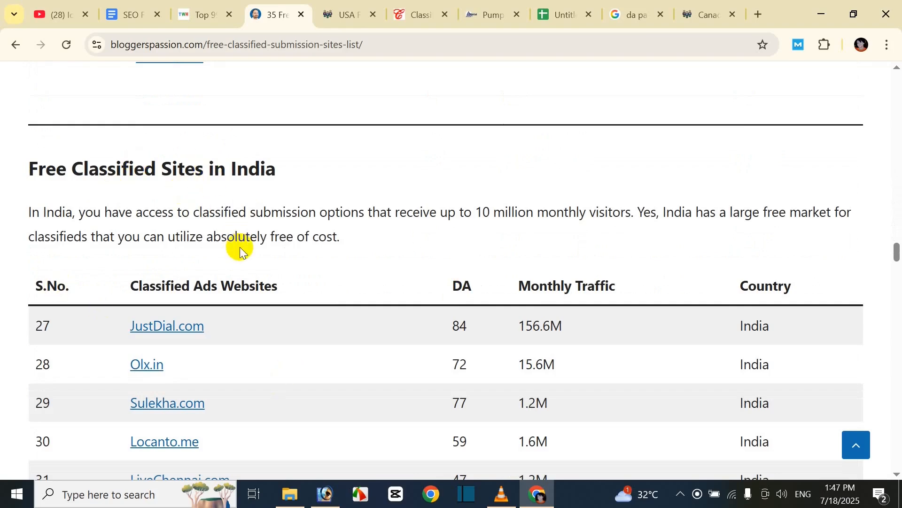
scroll(238, 245, down, 6)
scroll(237, 250, down, 9)
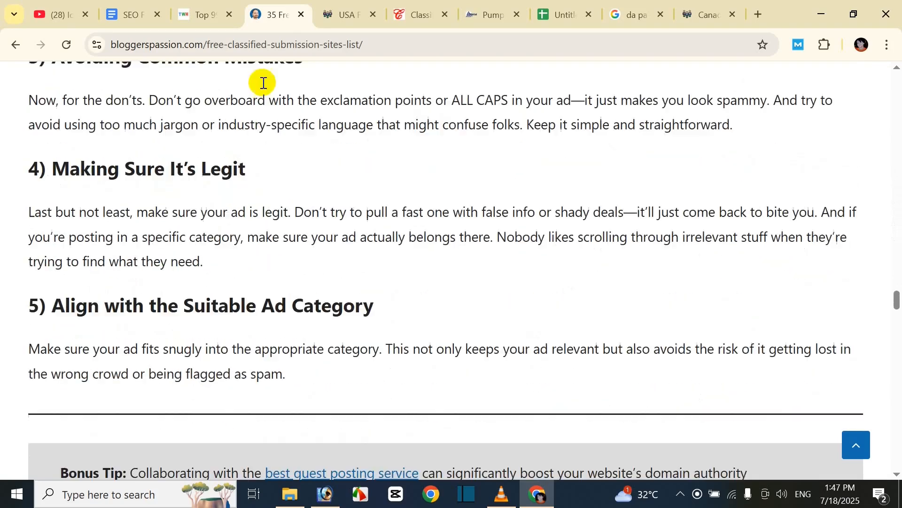
Close BloggersPassion and scroll through The Web Hospitality's USA classified submission sites table.
click(302, 15)
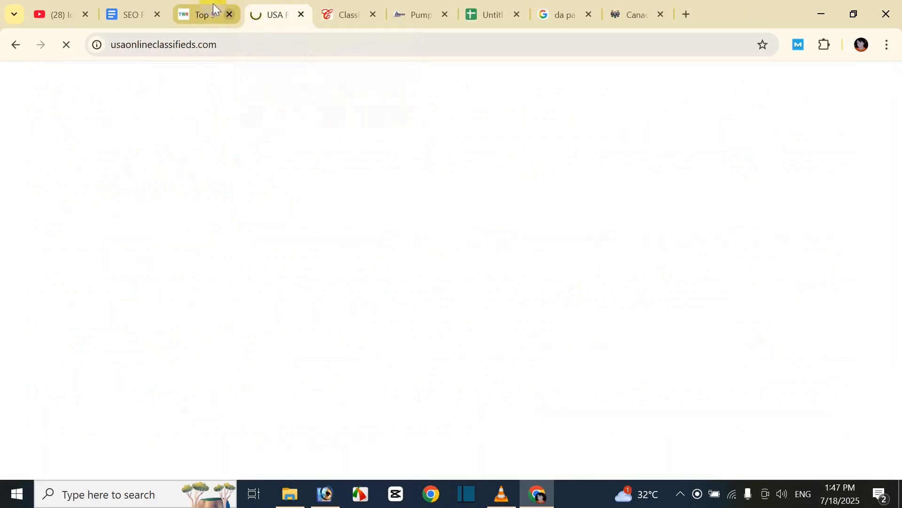
click(212, 5)
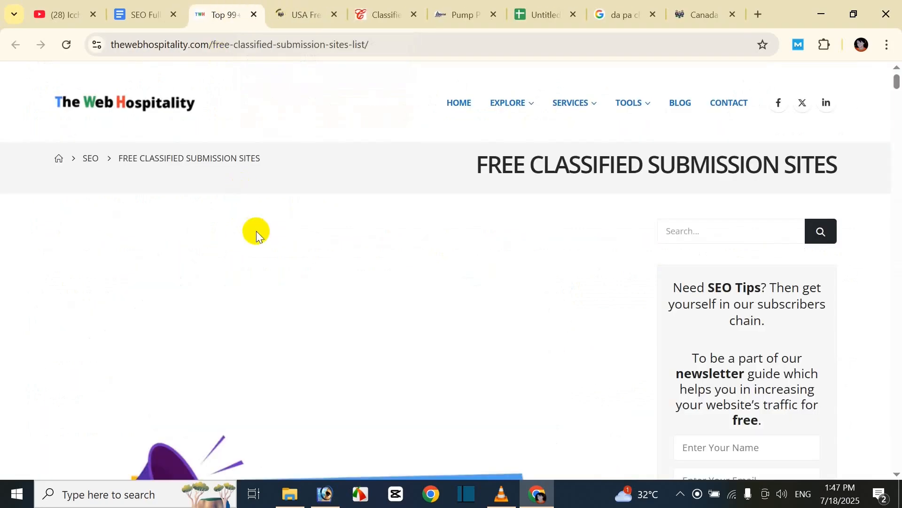
scroll(260, 221, down, 15)
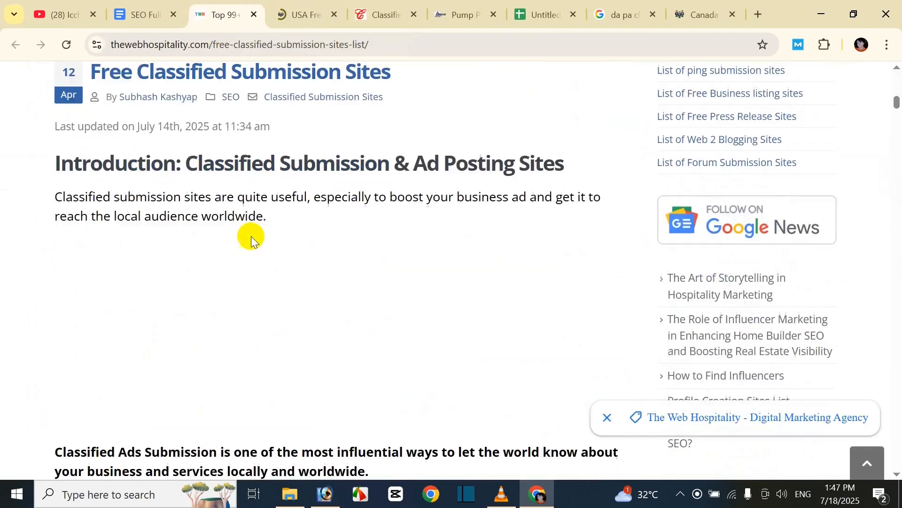
scroll(251, 241, down, 18)
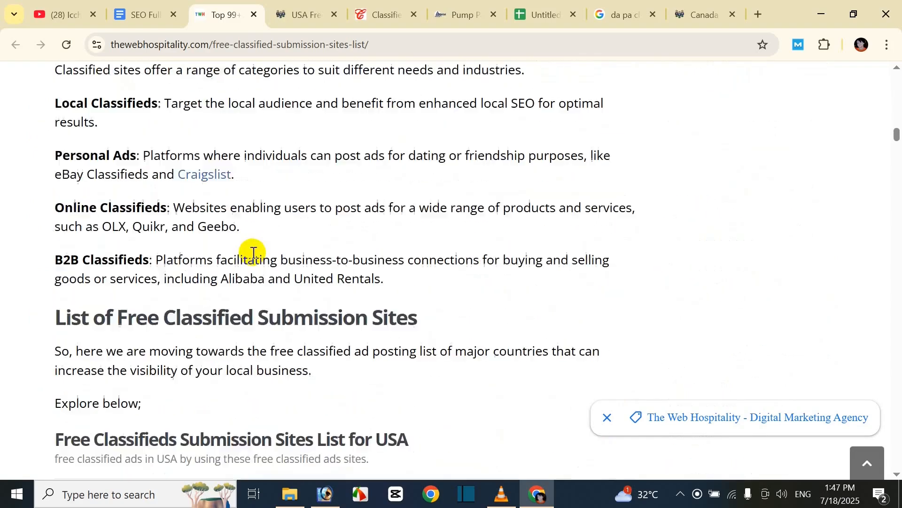
scroll(249, 255, down, 3)
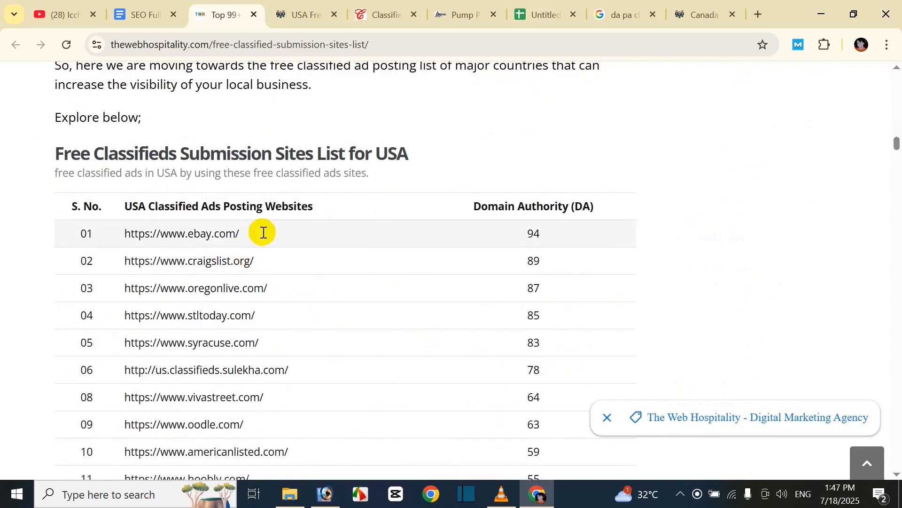
scroll(273, 226, up, 5)
scroll(283, 220, down, 4)
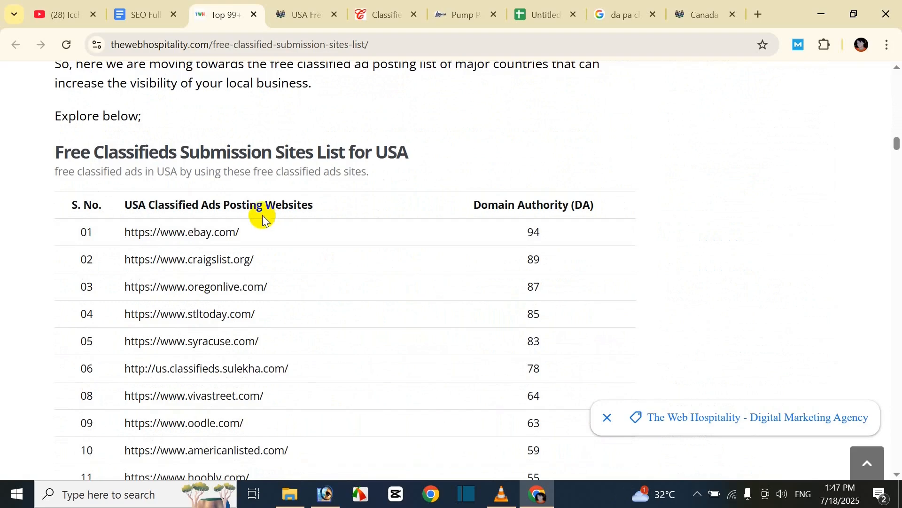
scroll(260, 209, down, 3)
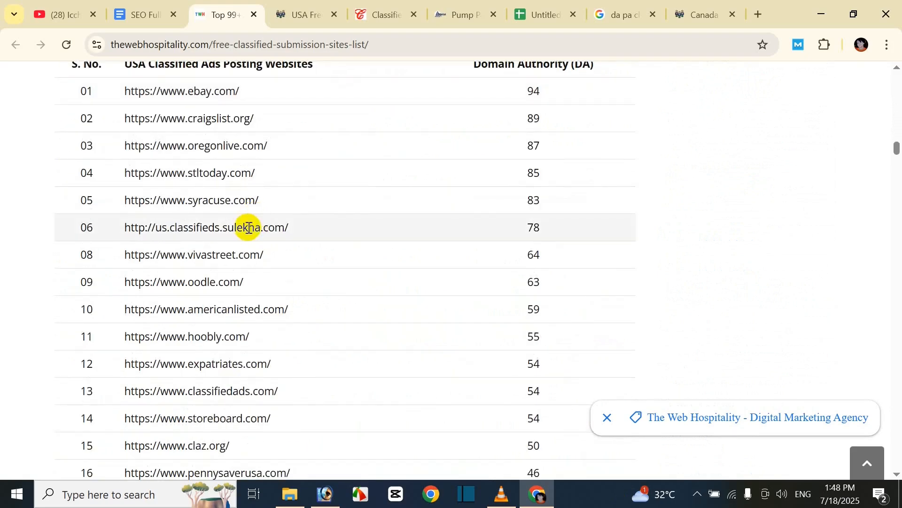
scroll(234, 296, down, 4)
scroll(233, 301, down, 1)
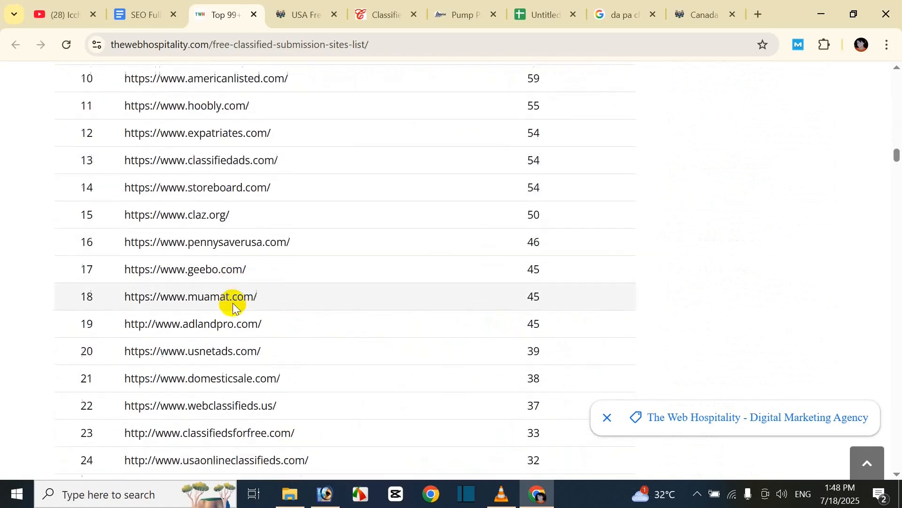
scroll(233, 306, down, 6)
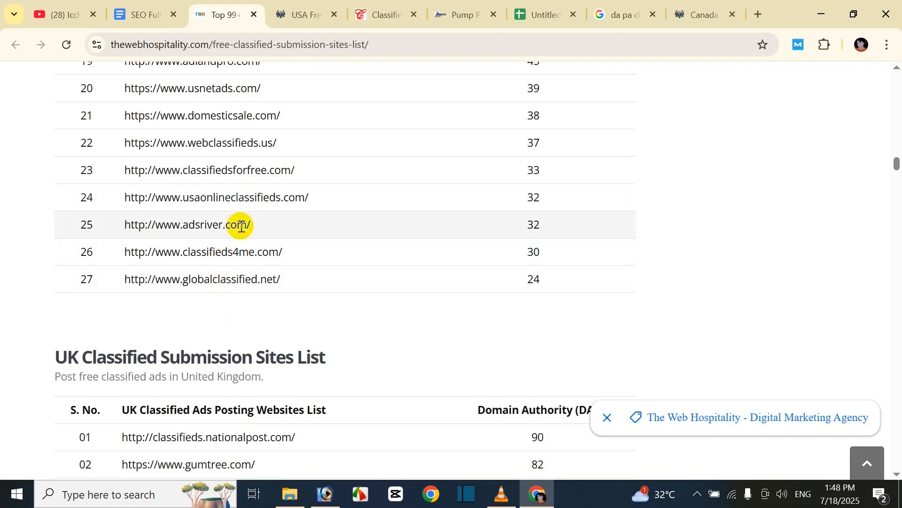
Scroll back to row 24 and select the usaonlineclassifieds.com URL.
scroll(315, 257, up, 5)
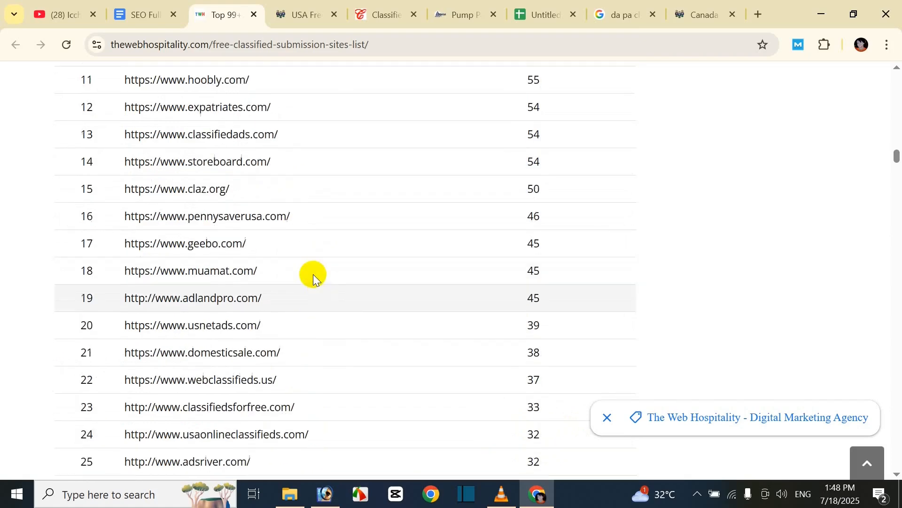
scroll(313, 274, up, 8)
scroll(484, 208, up, 2)
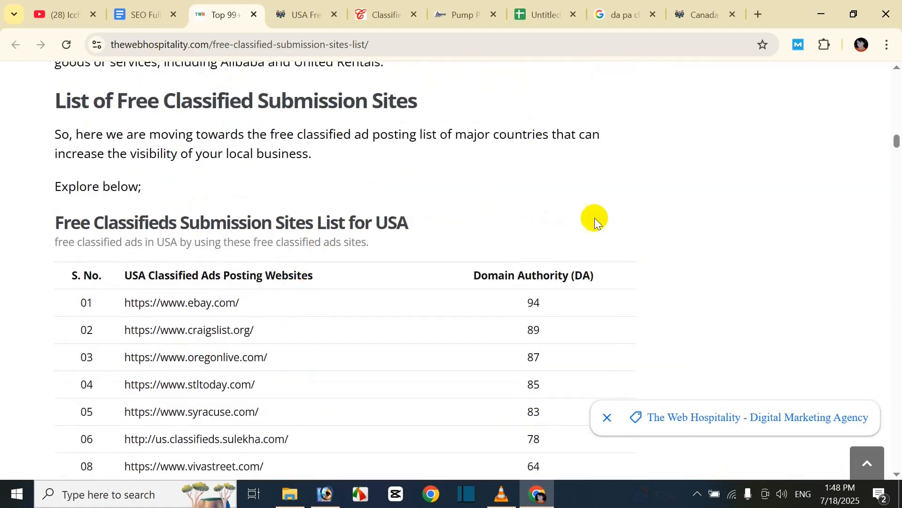
scroll(585, 223, down, 4)
scroll(586, 213, down, 11)
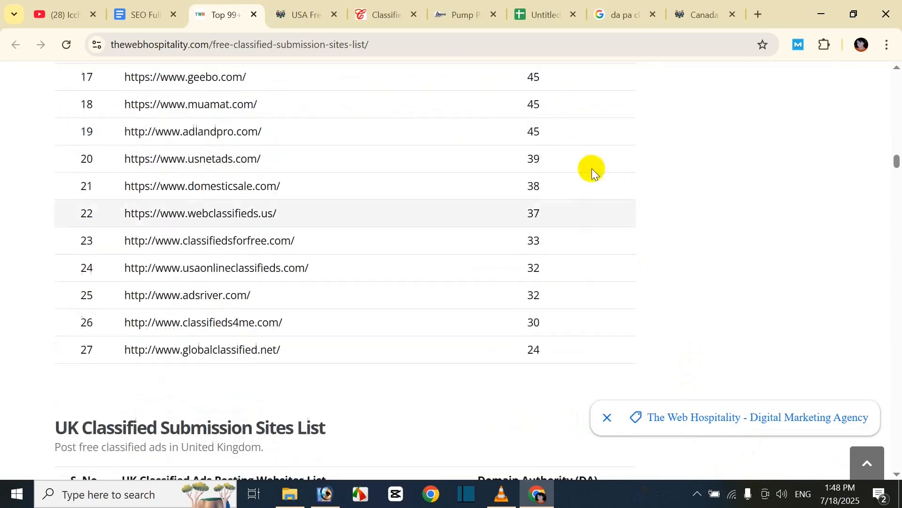
scroll(574, 202, up, 1)
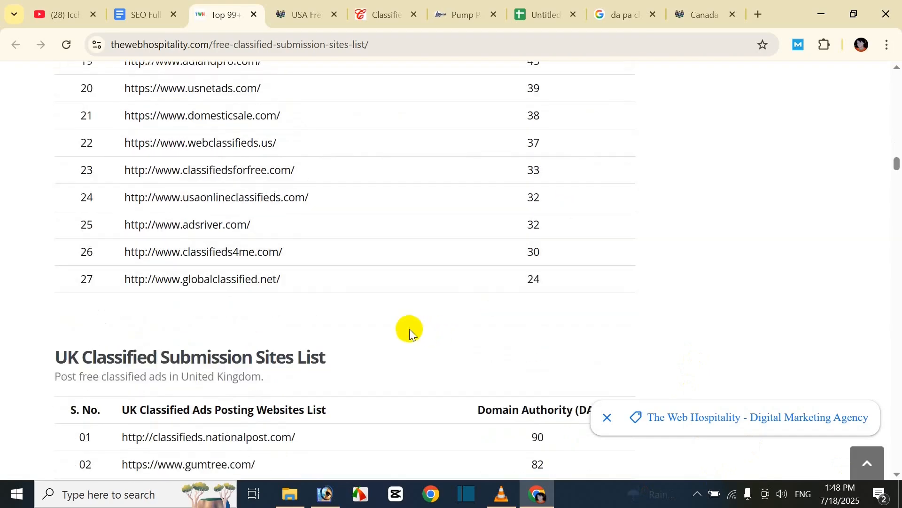
scroll(429, 242, up, 1)
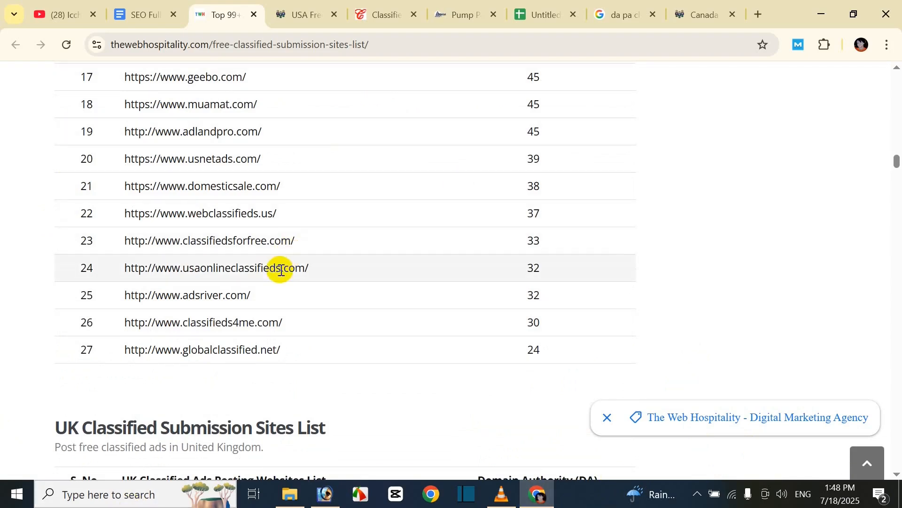
drag(315, 267, 125, 261)
click(10, 252)
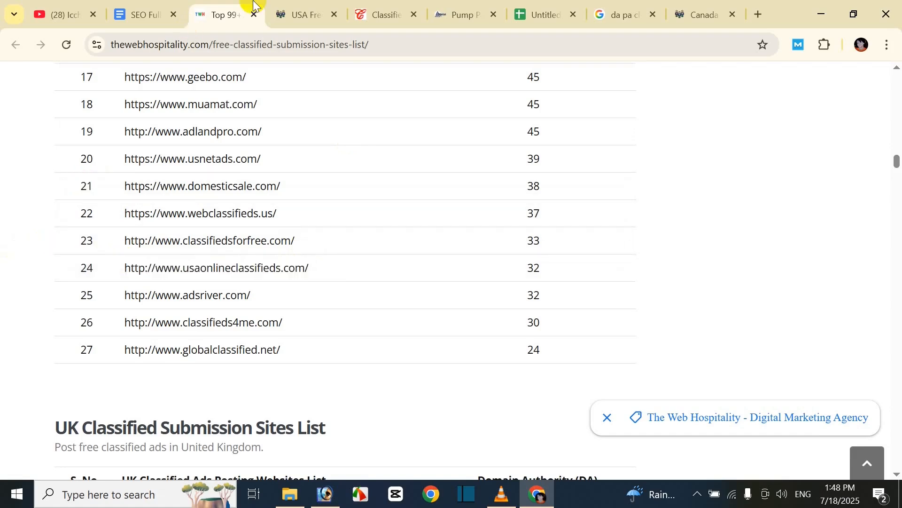
click(303, 15)
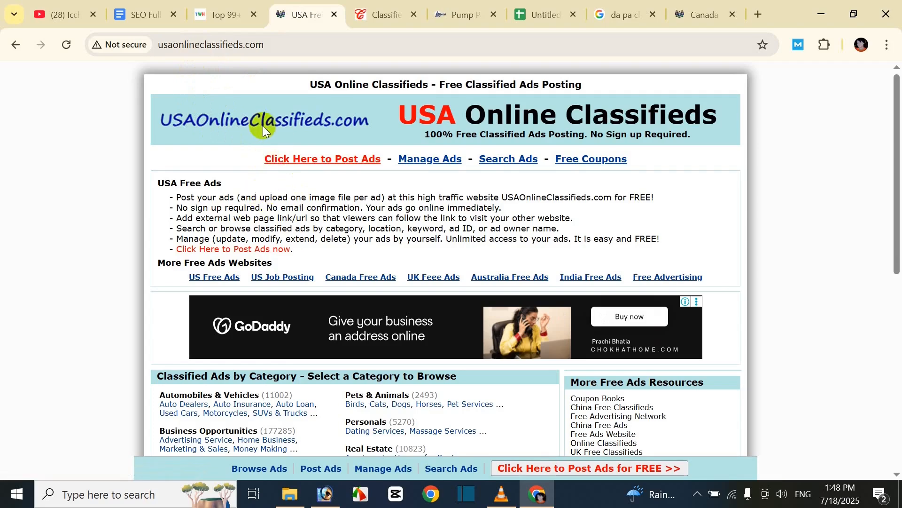
click(222, 4)
click(560, 167)
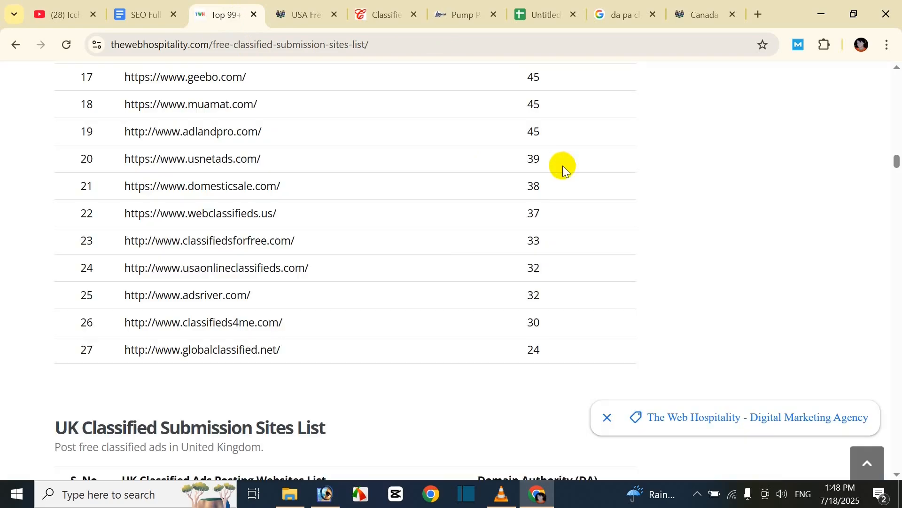
scroll(427, 270, up, 12)
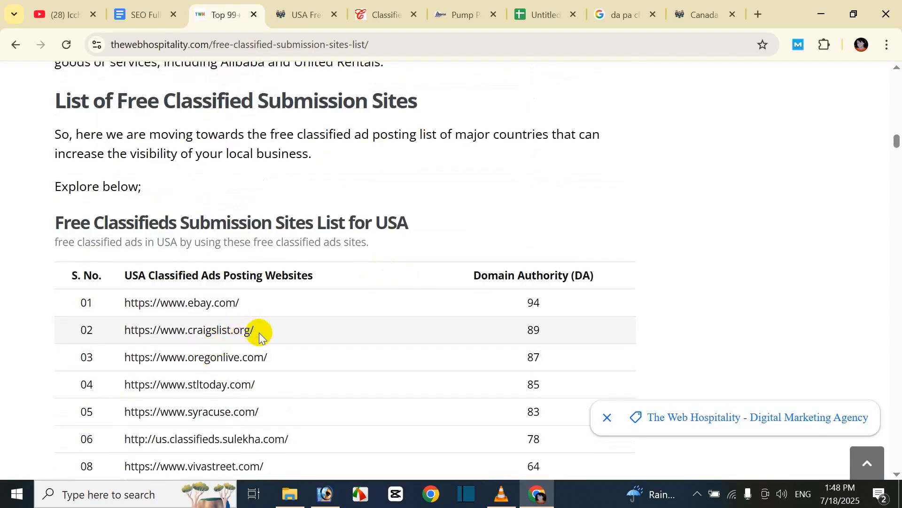
scroll(258, 333, down, 3)
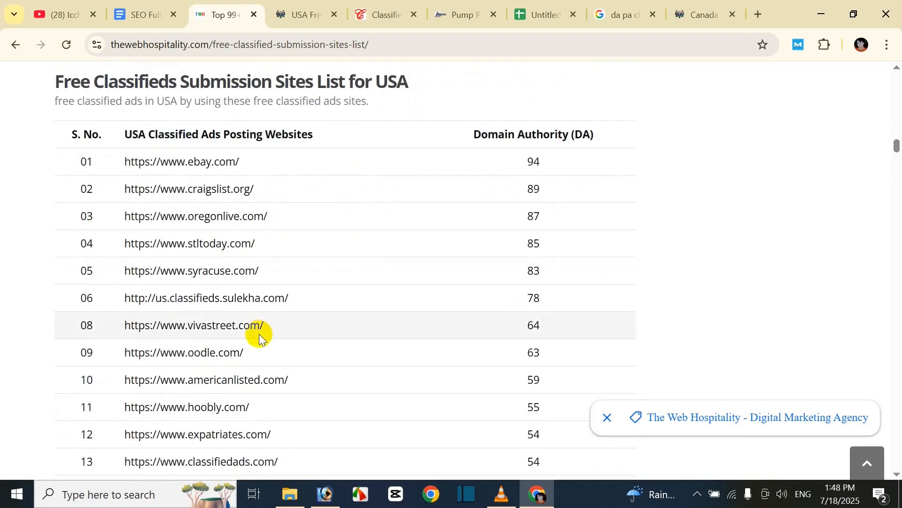
scroll(257, 307, down, 3)
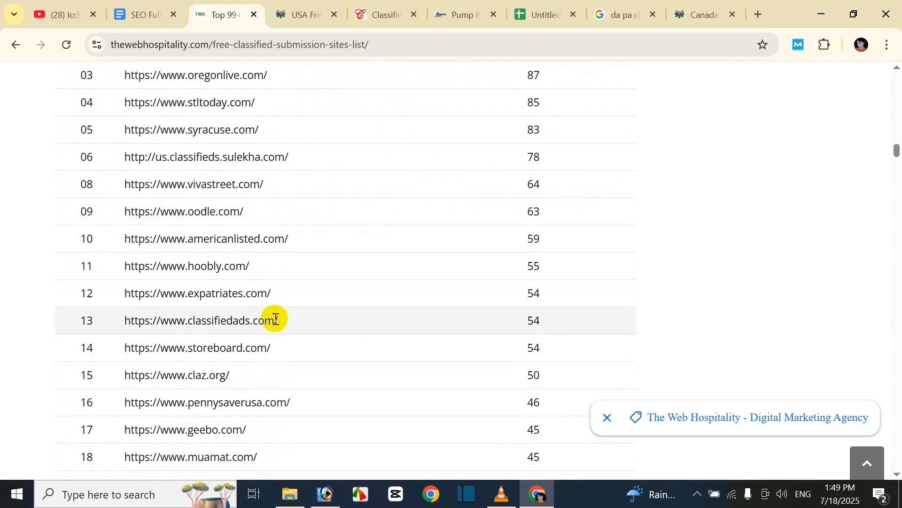
scroll(282, 324, down, 5)
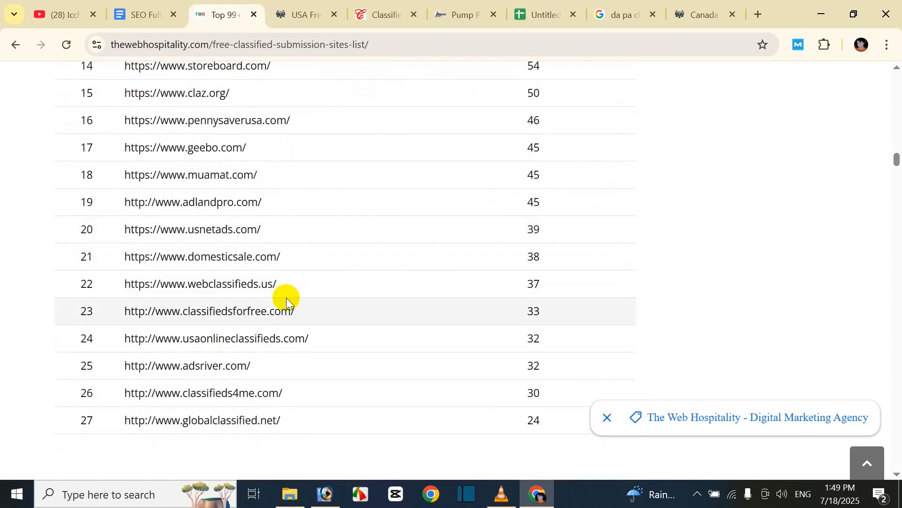
scroll(286, 297, up, 1)
scroll(287, 299, up, 2)
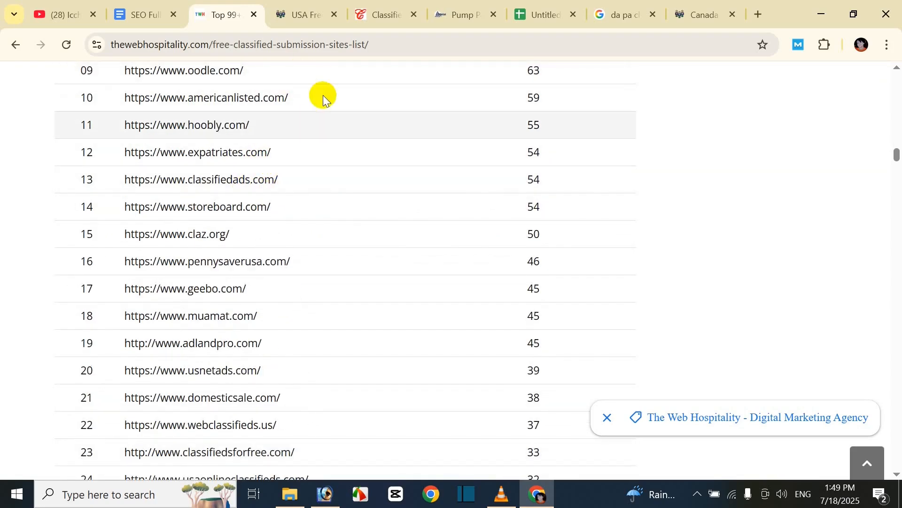
click(393, 7)
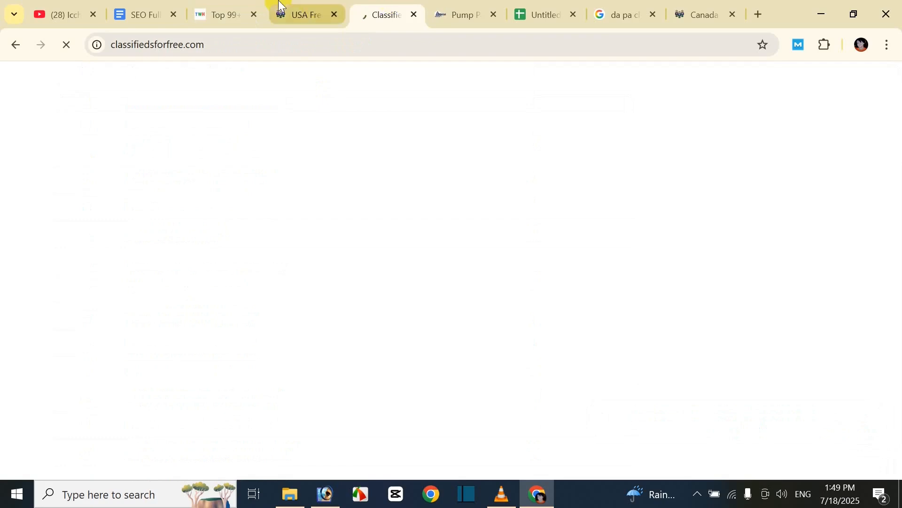
click(227, 9)
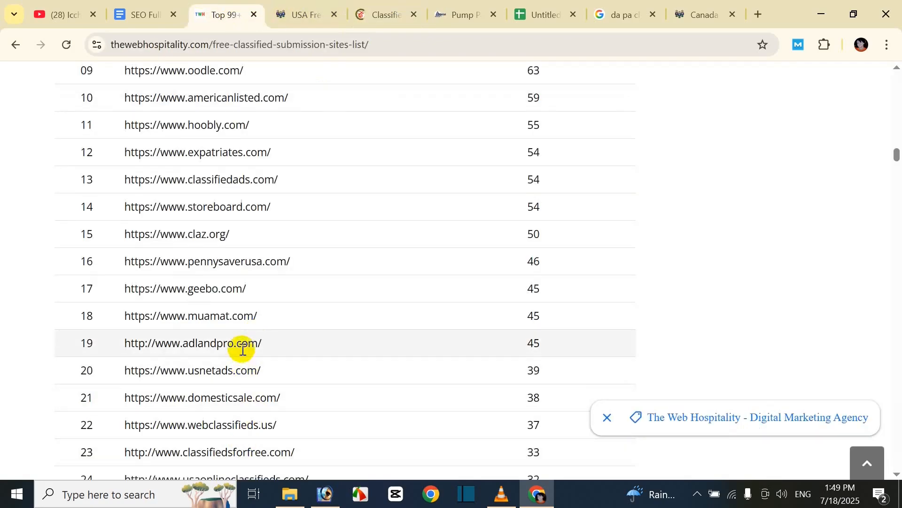
scroll(254, 371, down, 1)
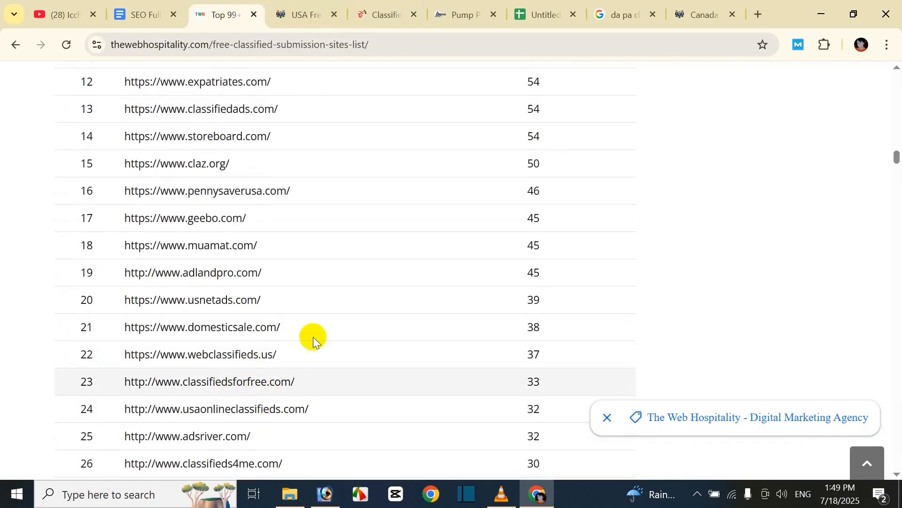
Look over the classifiedsforfree.com Register form, then go back to its homepage.
click(371, 16)
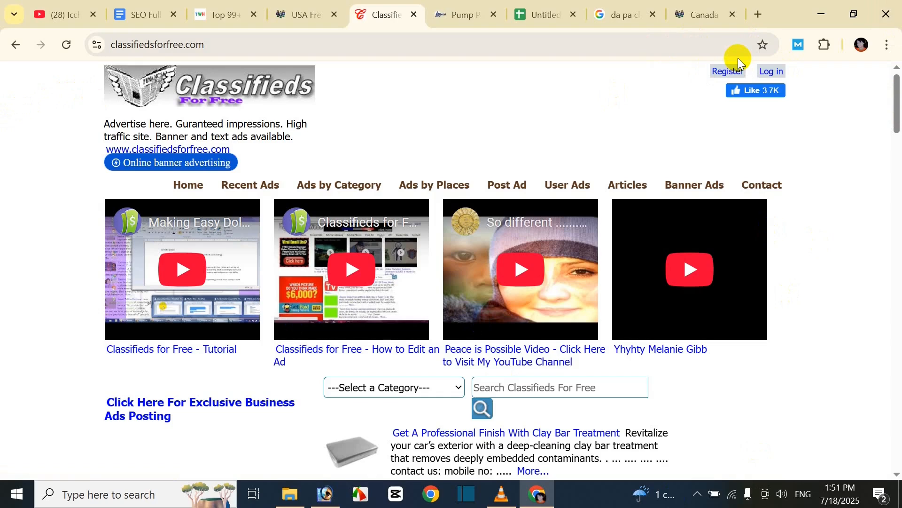
click(736, 70)
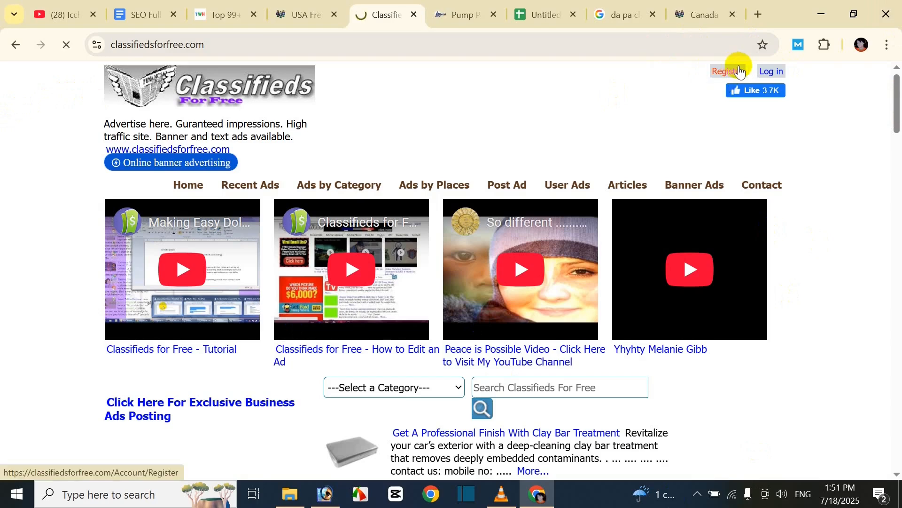
scroll(721, 128, down, 5)
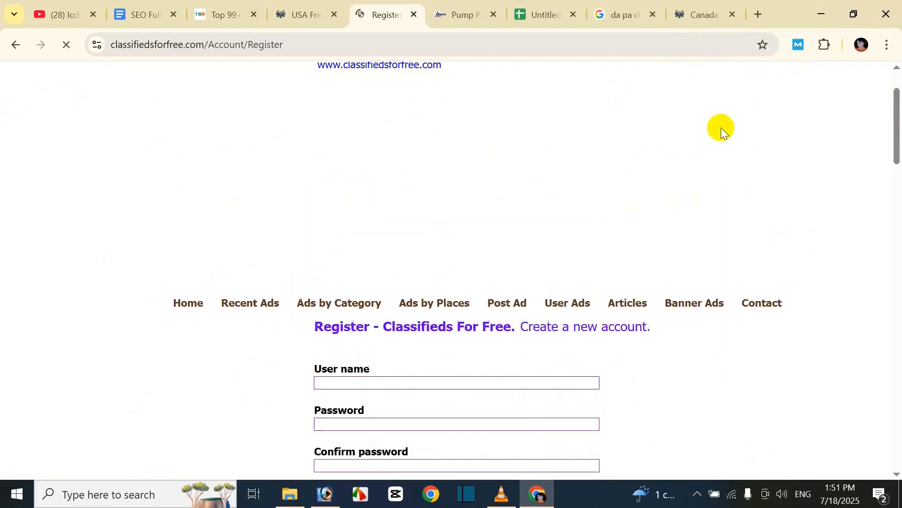
scroll(546, 267, down, 4)
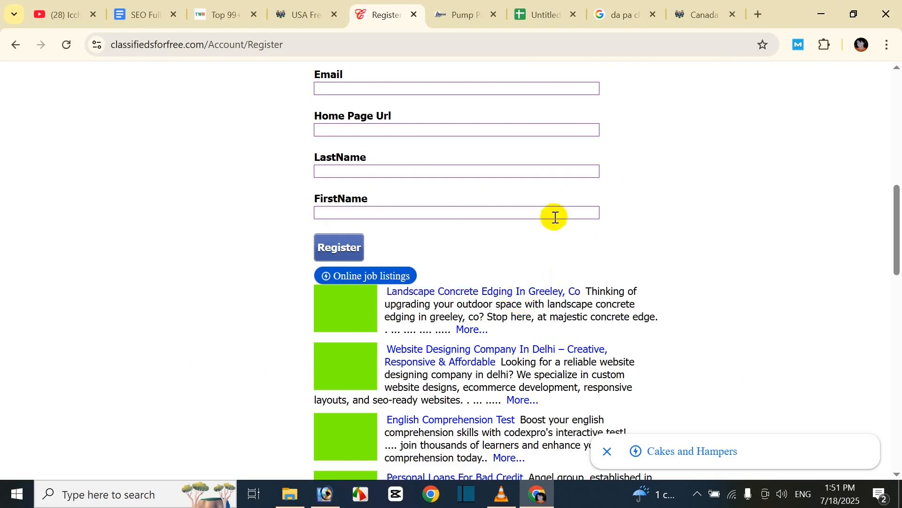
click(10, 42)
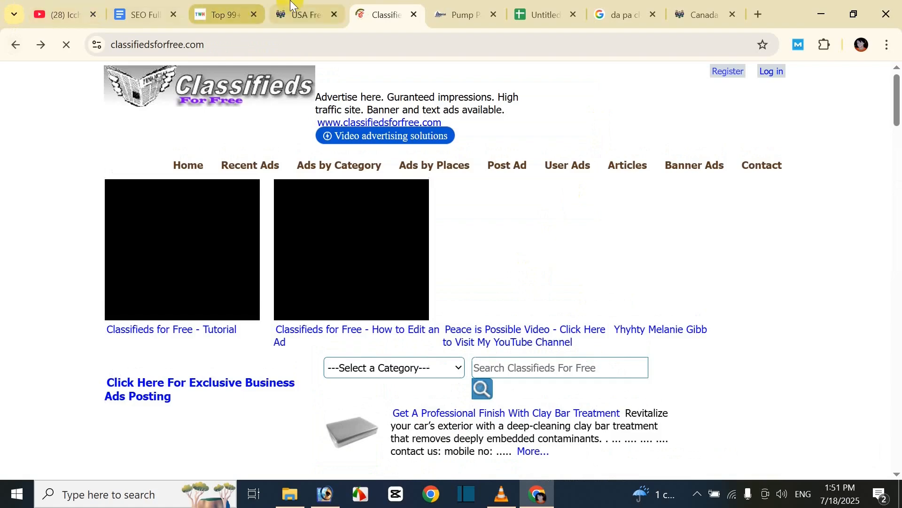
Dismiss the full-page ad on USA Online Classifieds and select part of its page title.
click(291, 5)
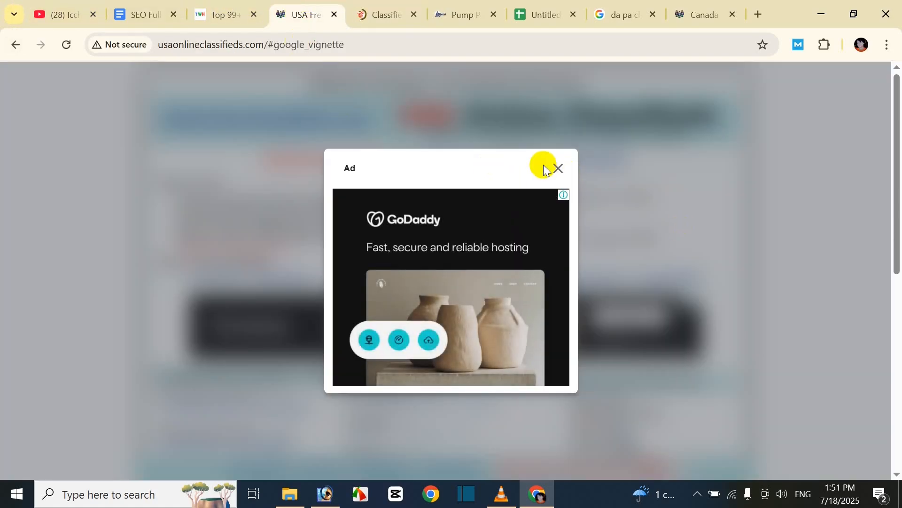
click(560, 169)
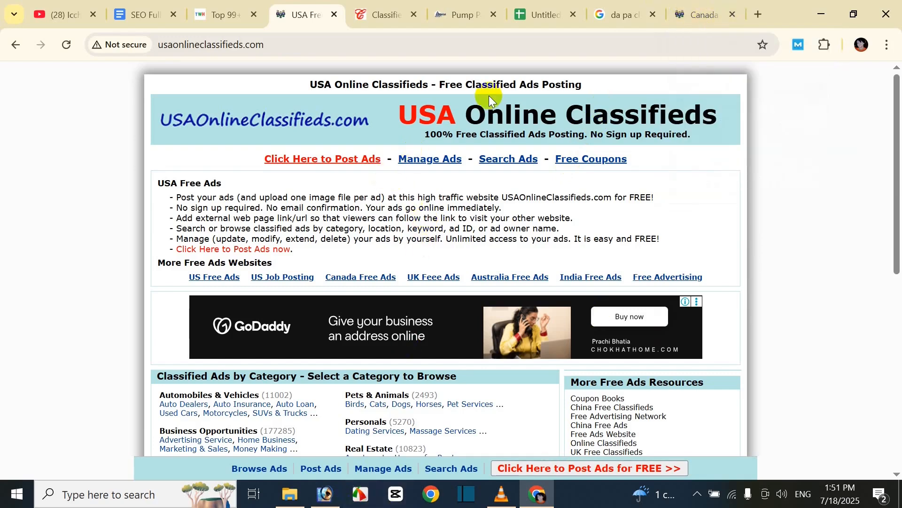
drag(502, 99, 538, 90)
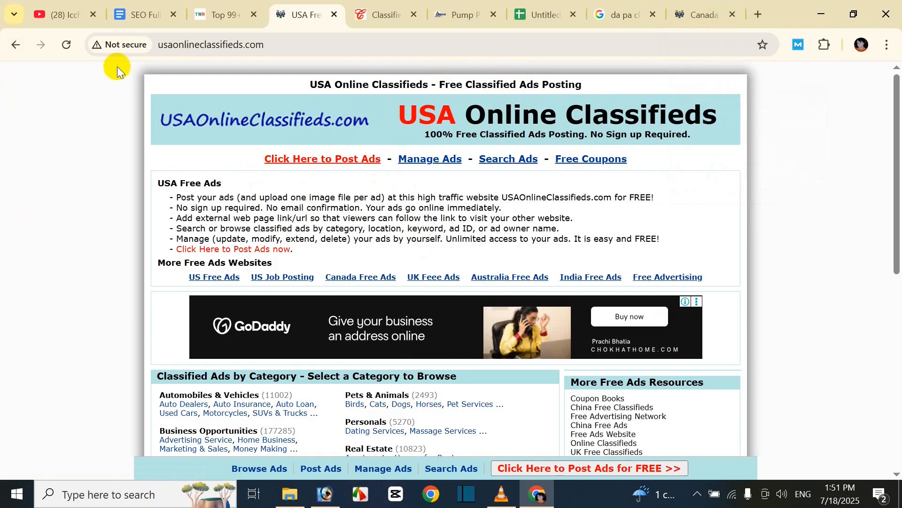
Dismiss the full-page ad on Classifieds for Free and close that tab.
click(384, 15)
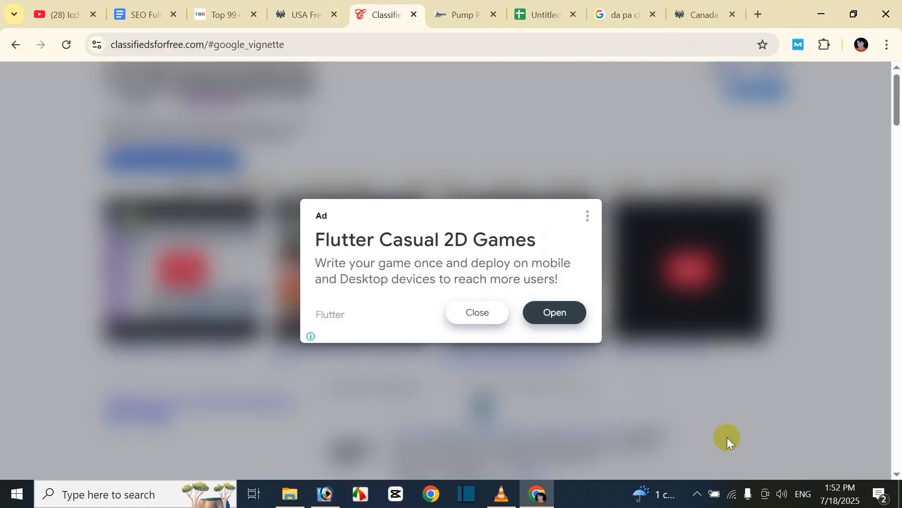
click(478, 312)
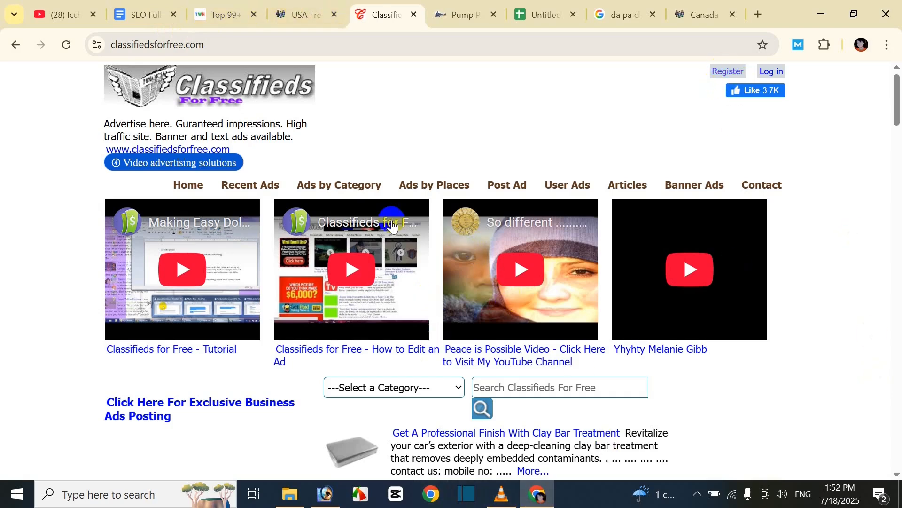
click(321, 12)
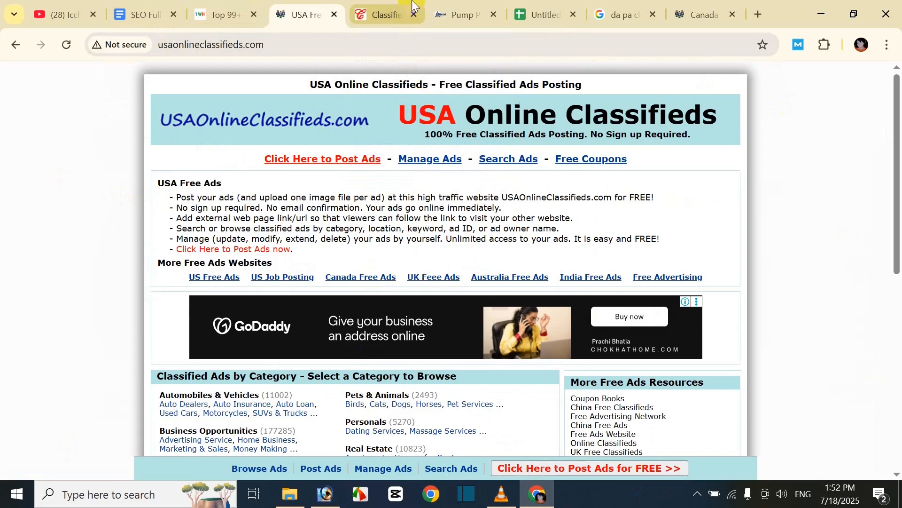
click(397, 5)
Open USA Online Classifieds' 'Post New Ad' form via 'Click Here to Post Ads'.
click(414, 13)
click(306, 12)
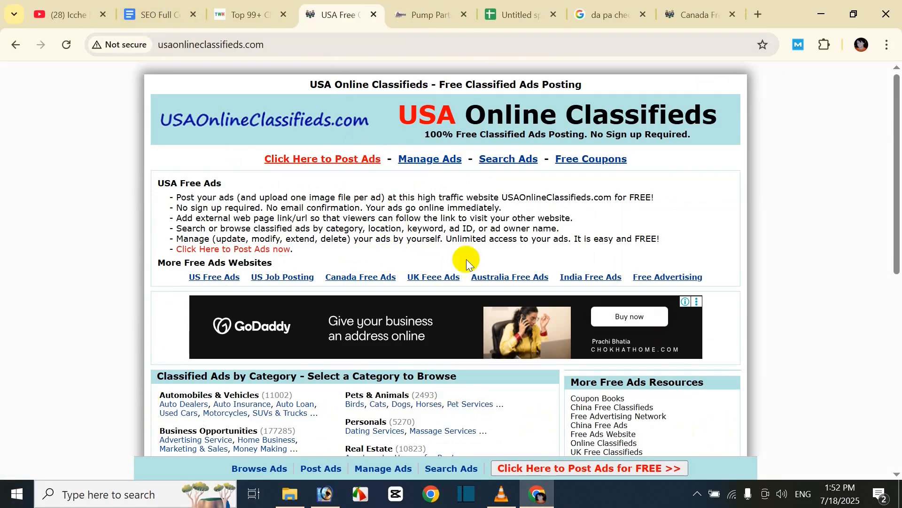
click(335, 168)
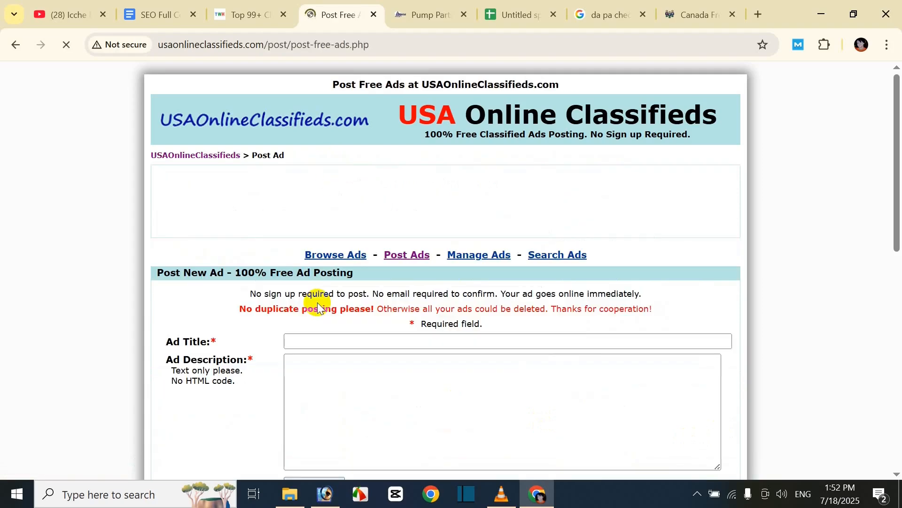
Check the Top 99+ USA list and CANetAds Canada, ending on the HULK Metal Pump Parts page.
click(249, 6)
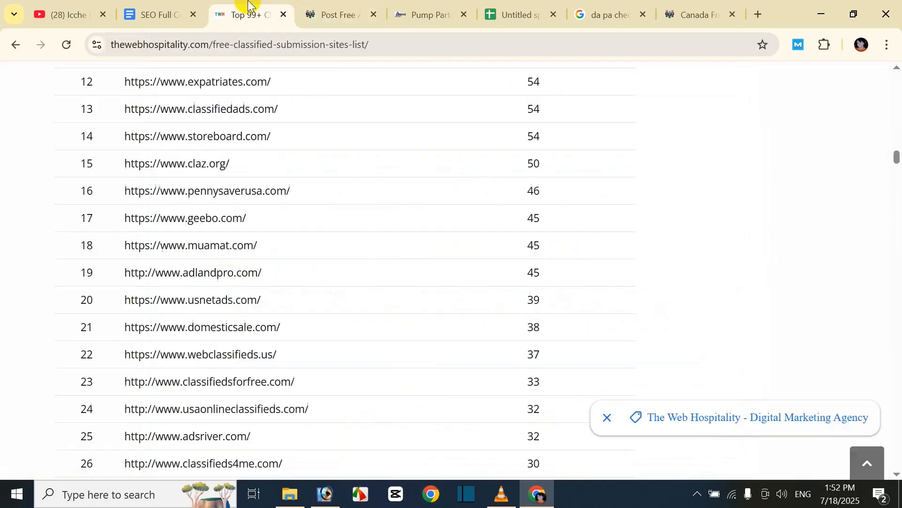
scroll(353, 127, up, 10)
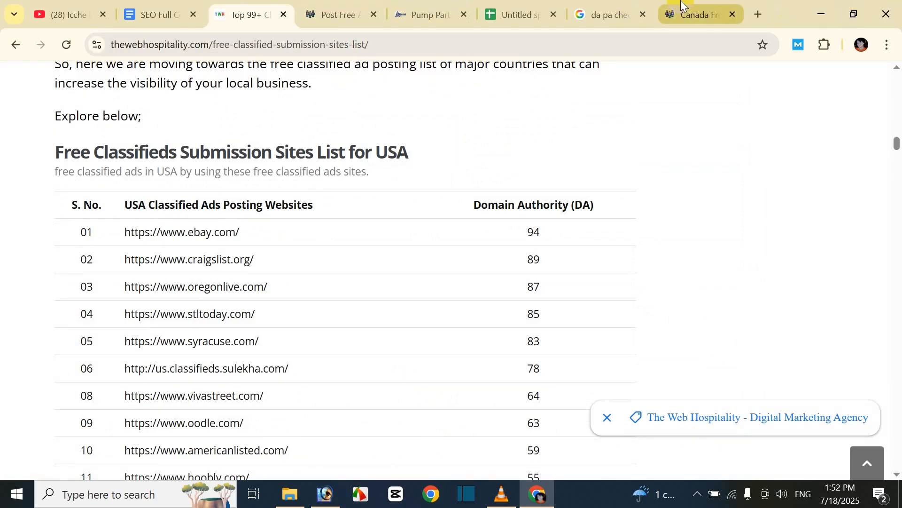
click(690, 15)
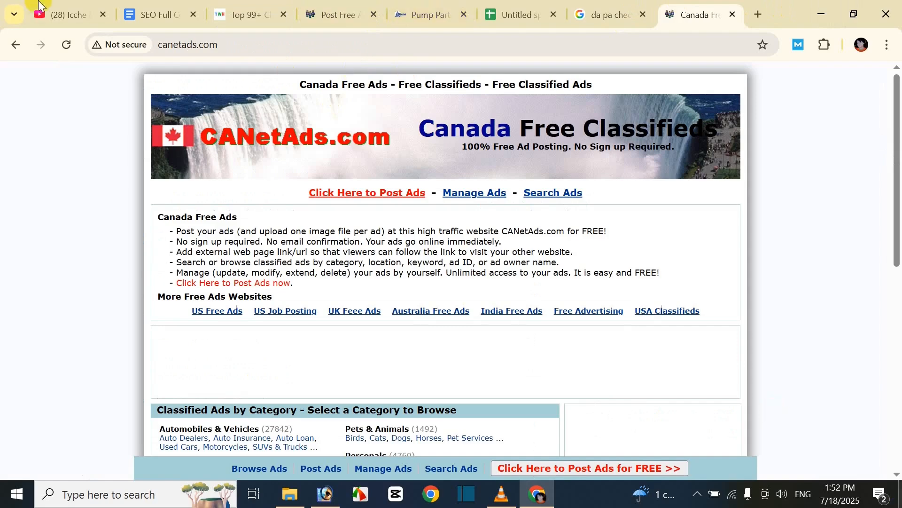
click(398, 6)
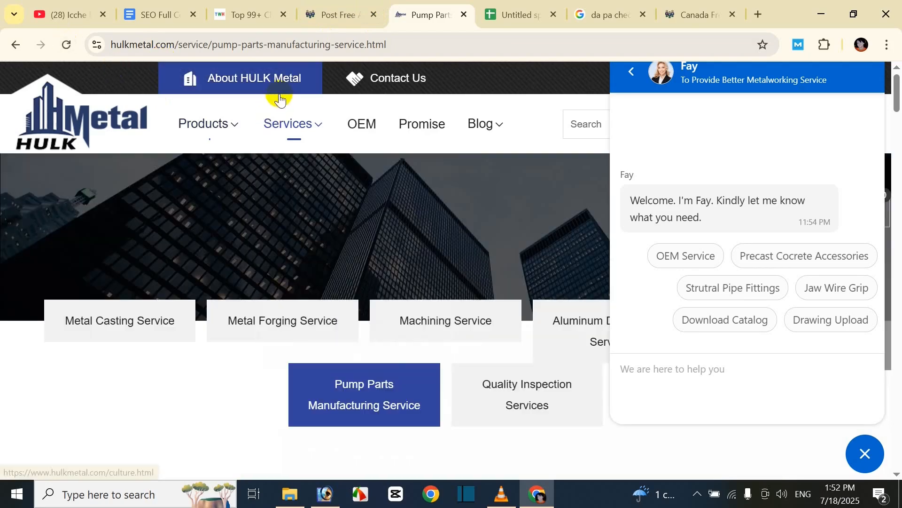
Open Services > Pump Parts Manufacturing Service on the HULK Metal site.
mouse_move(293, 124)
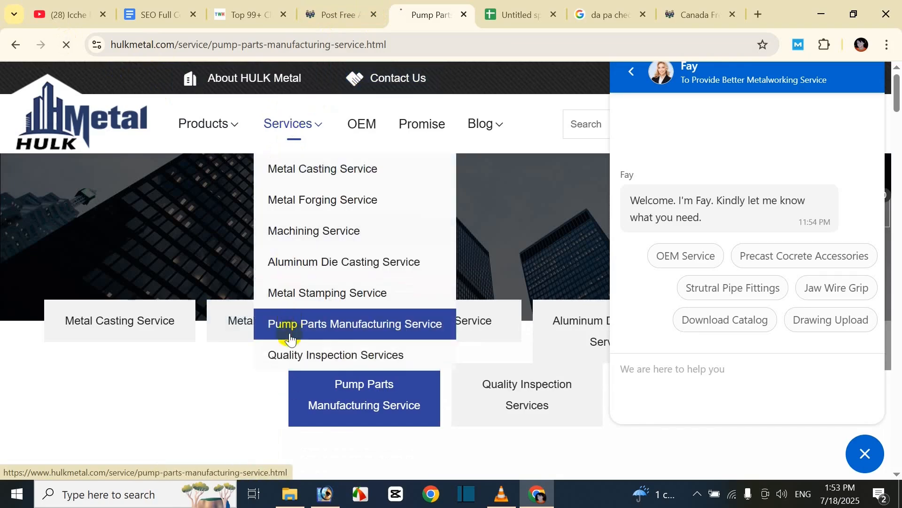
click(284, 328)
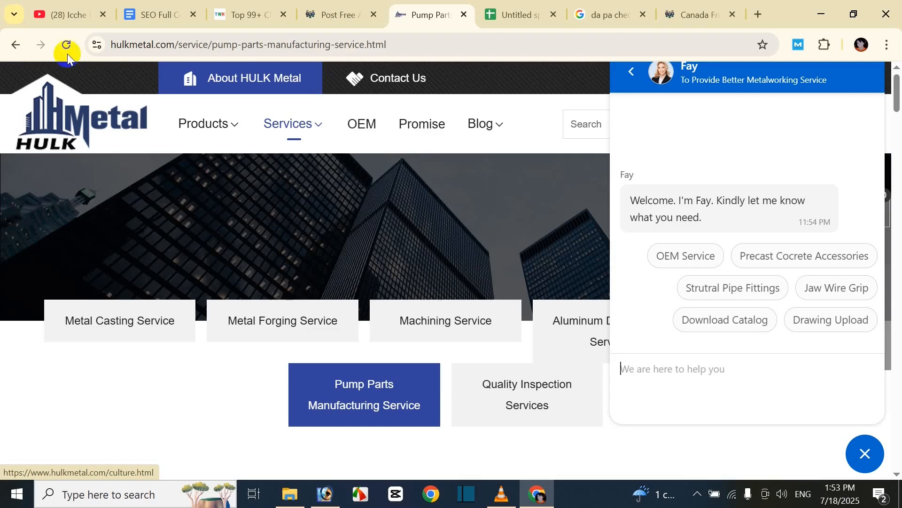
click(250, 7)
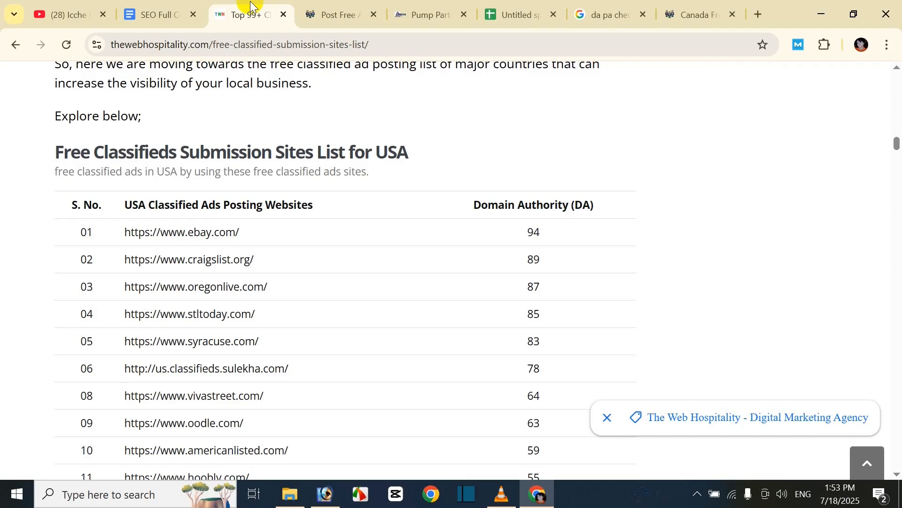
Return to the USA Online Classifieds 'Post New Ad' form and put the cursor in Ad Title.
click(342, 5)
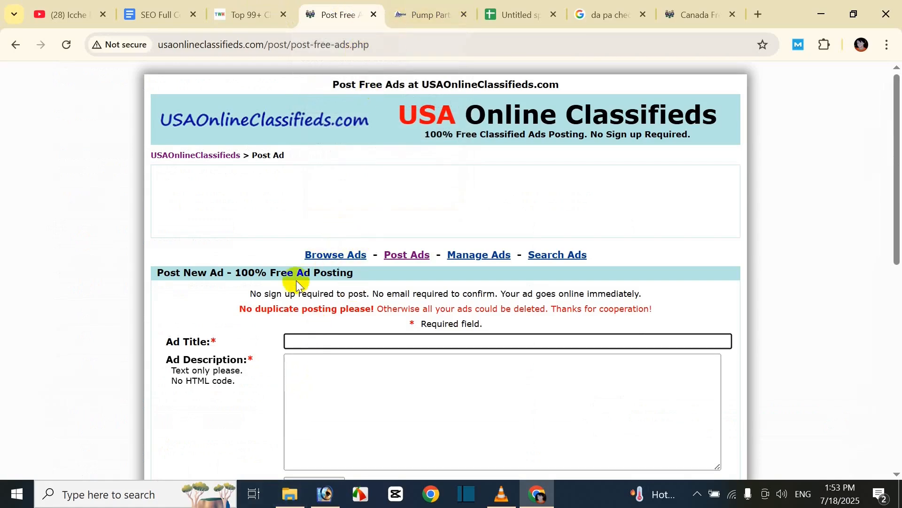
scroll(392, 270, down, 3)
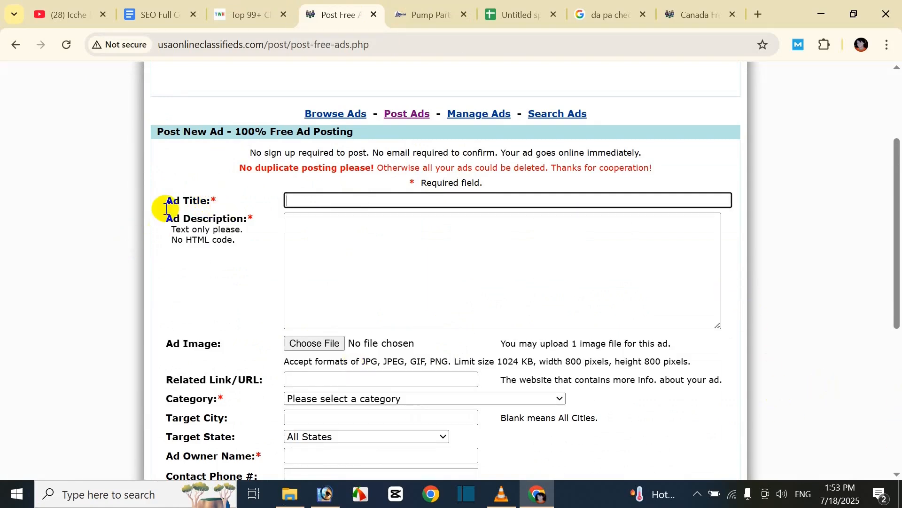
double_click(212, 201)
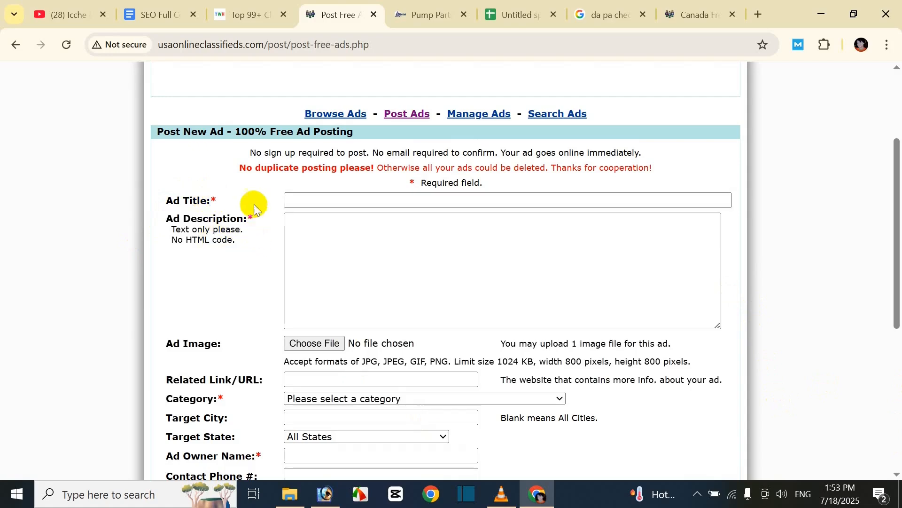
scroll(241, 228, down, 3)
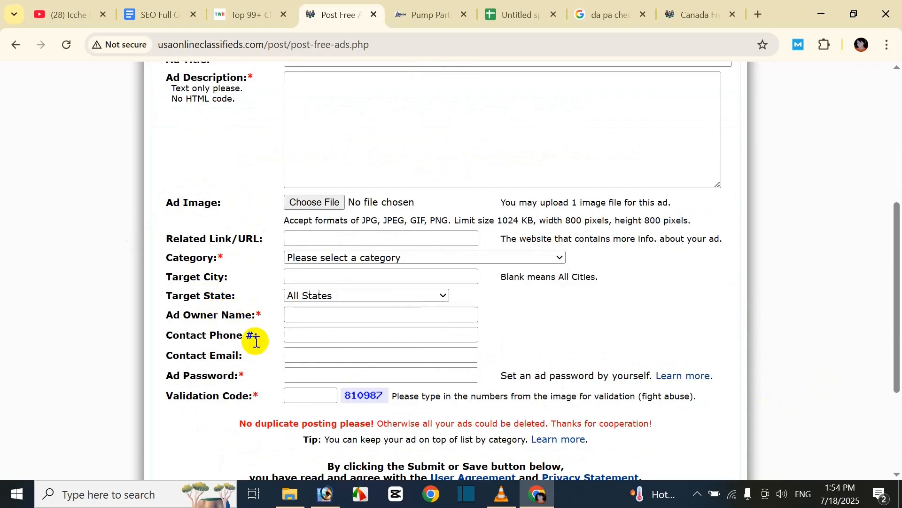
scroll(229, 408, up, 6)
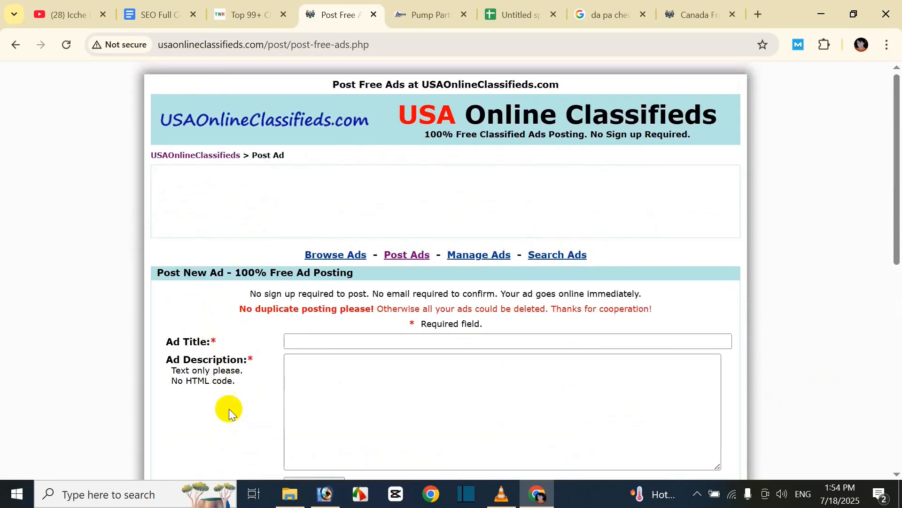
scroll(282, 378, down, 5)
scroll(301, 423, up, 5)
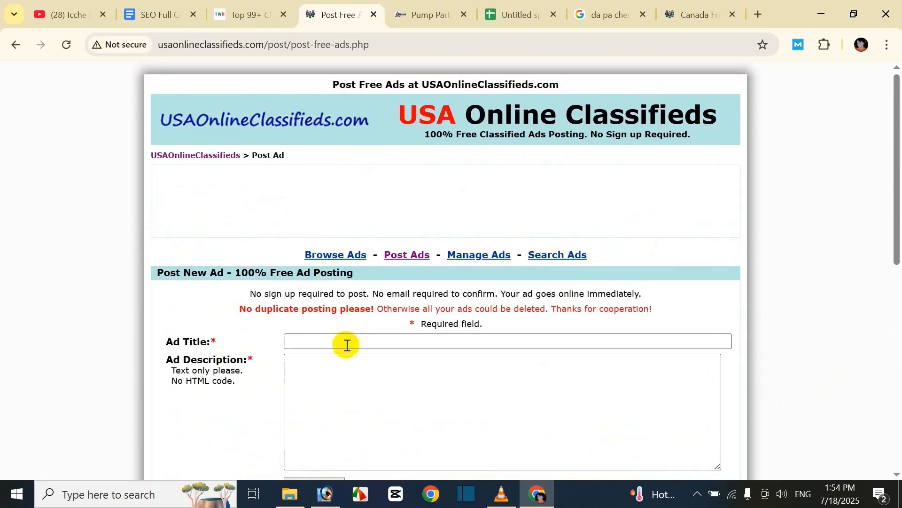
click(346, 345)
scroll(334, 374, down, 3)
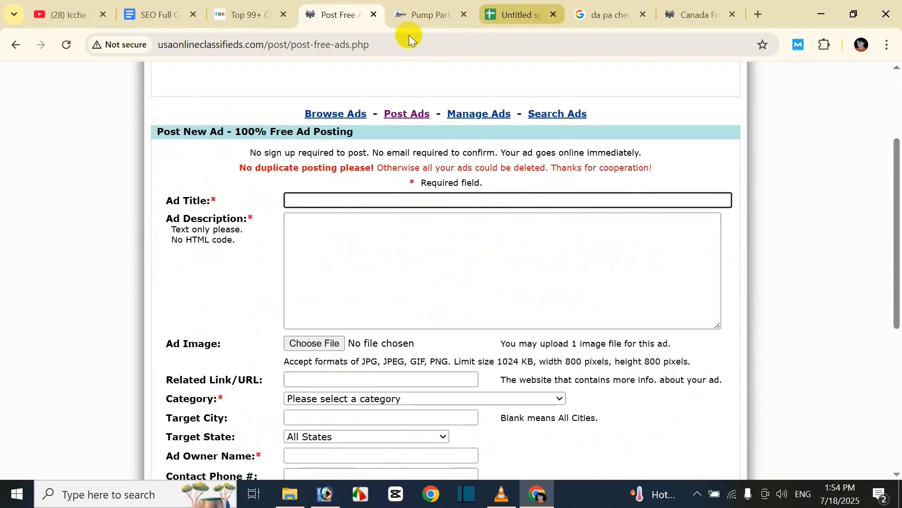
Copy the HULK Metal heading and paste 'Pump Parts Manufacturing Service' as the Ad Title.
click(413, 15)
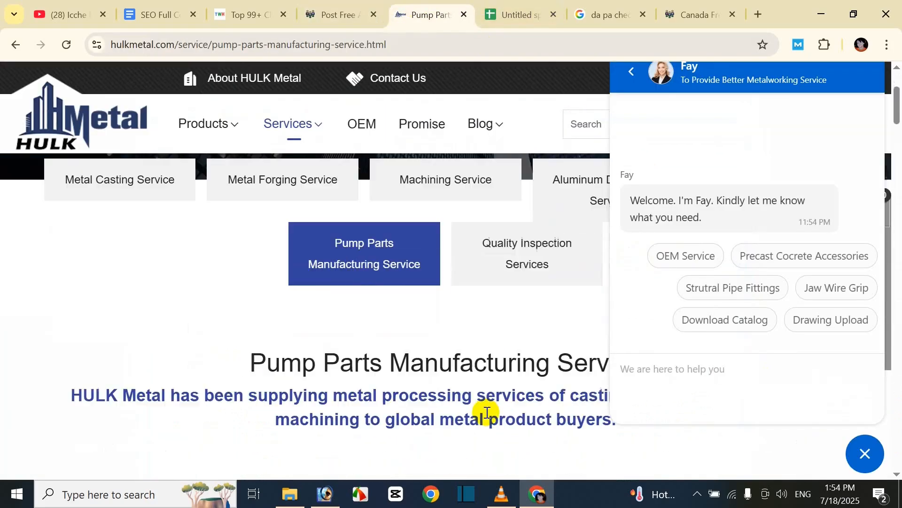
scroll(483, 413, up, 2)
drag(250, 433, 648, 440)
key(ctrl+c)
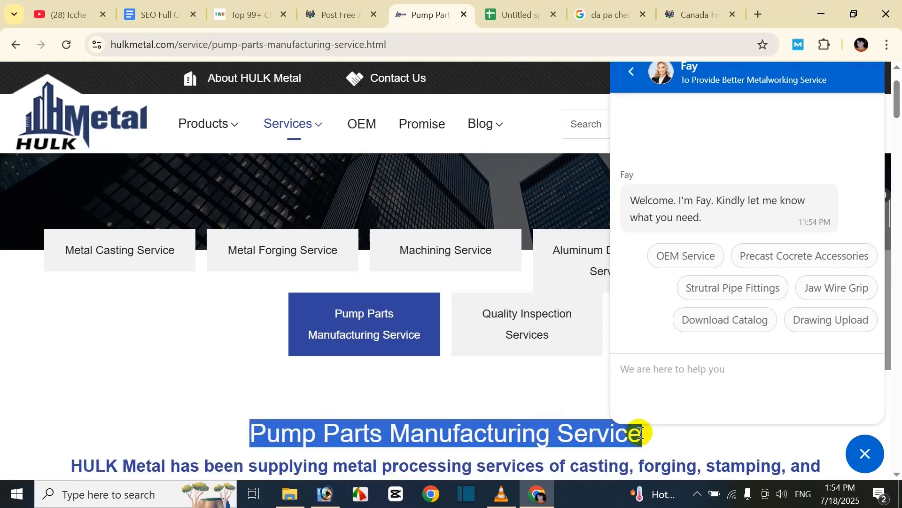
mouse_move(218, 141)
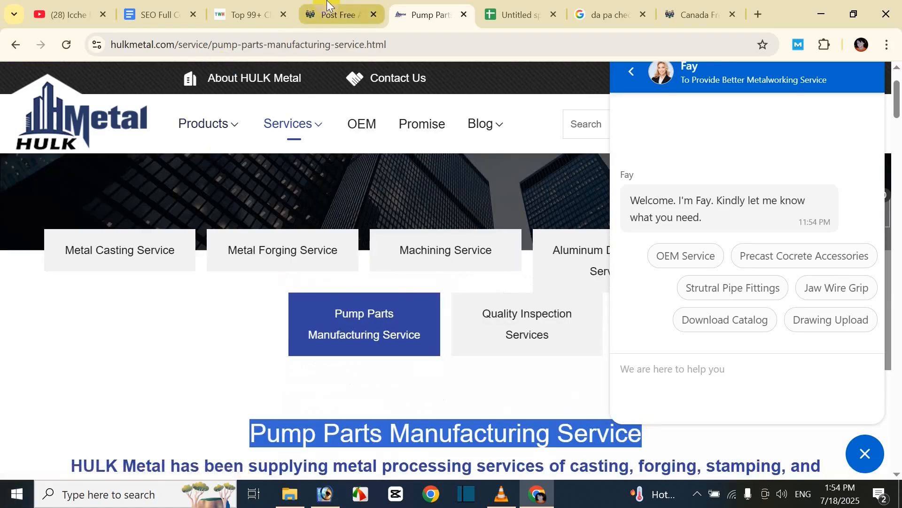
click(327, 6)
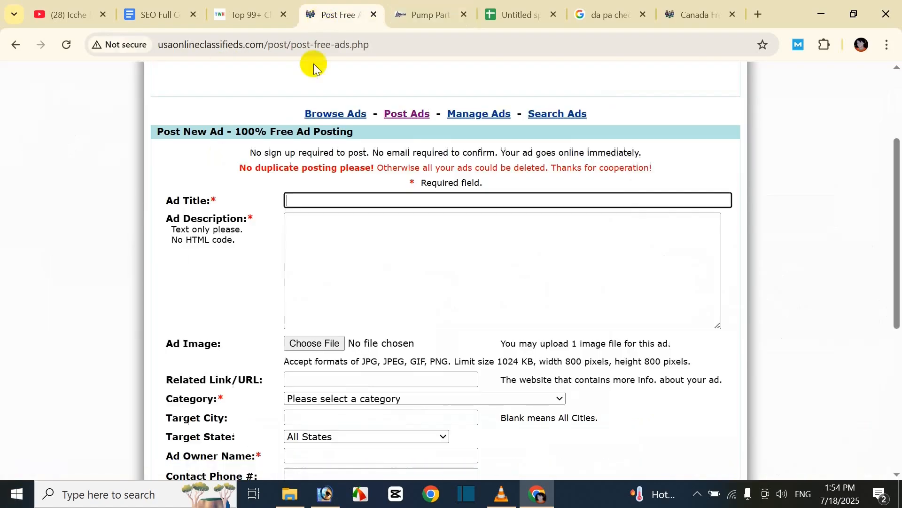
key(ctrl+v)
click(314, 239)
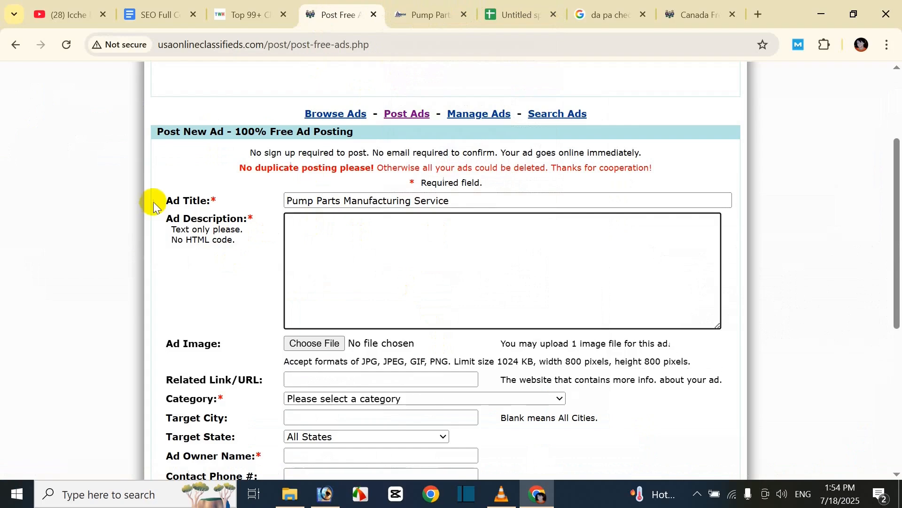
Copy the HULK Metal pump parts intro paragraph and paste it into Ad Description.
drag(243, 230, 178, 235)
click(189, 233)
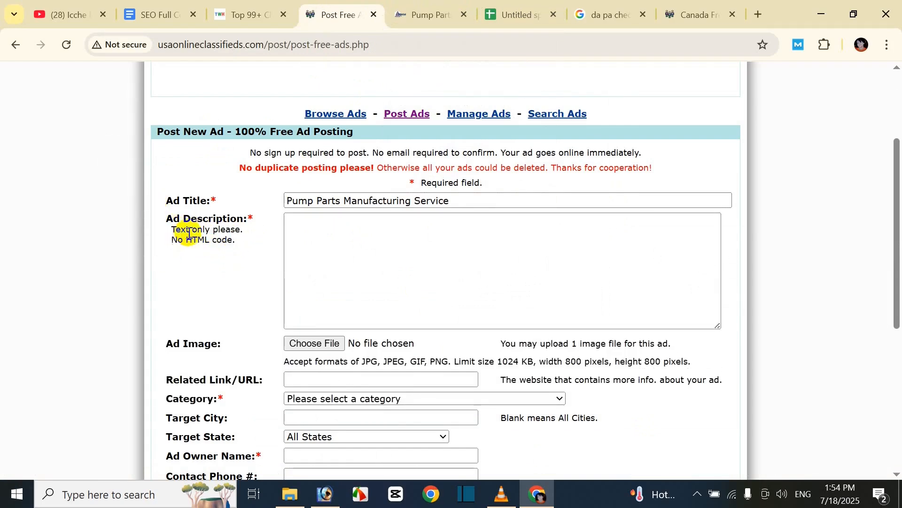
click(313, 235)
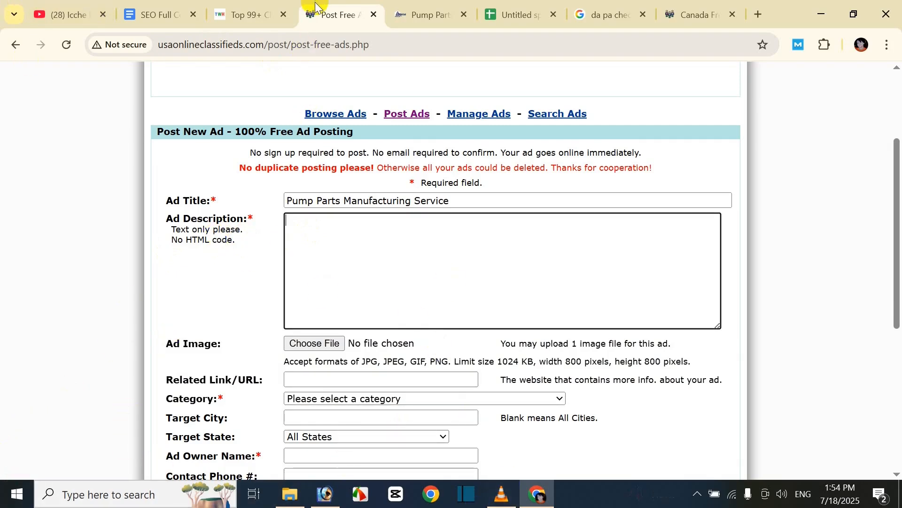
click(413, 6)
scroll(329, 367, down, 5)
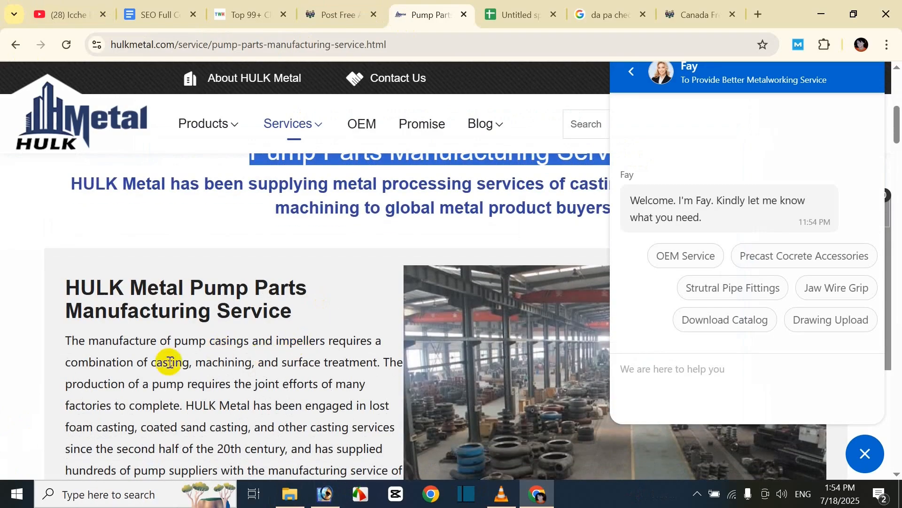
drag(73, 287, 298, 267)
key(ctrl+c)
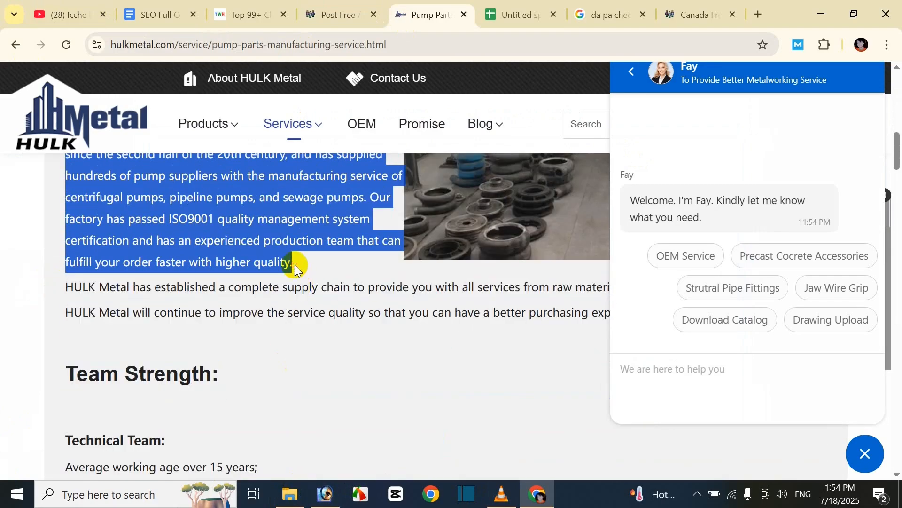
scroll(295, 259, up, 4)
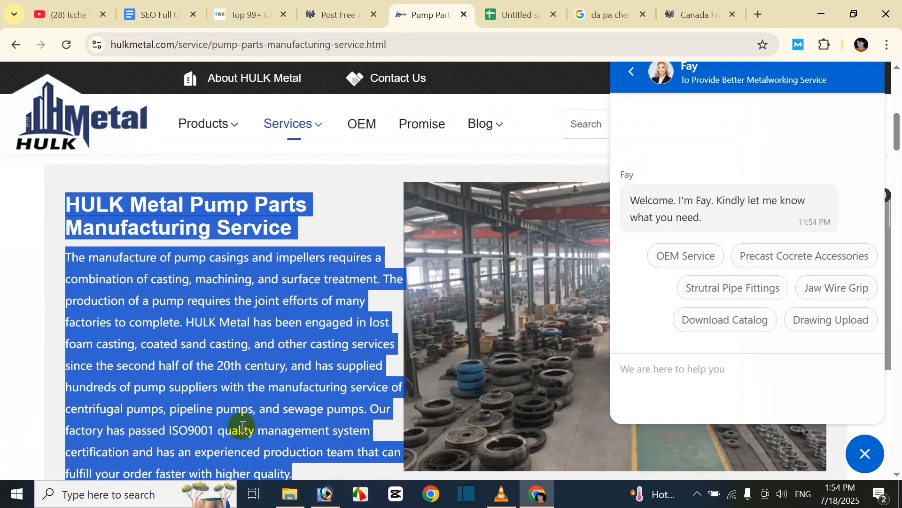
click(320, 15)
click(363, 300)
key(ctrl+v)
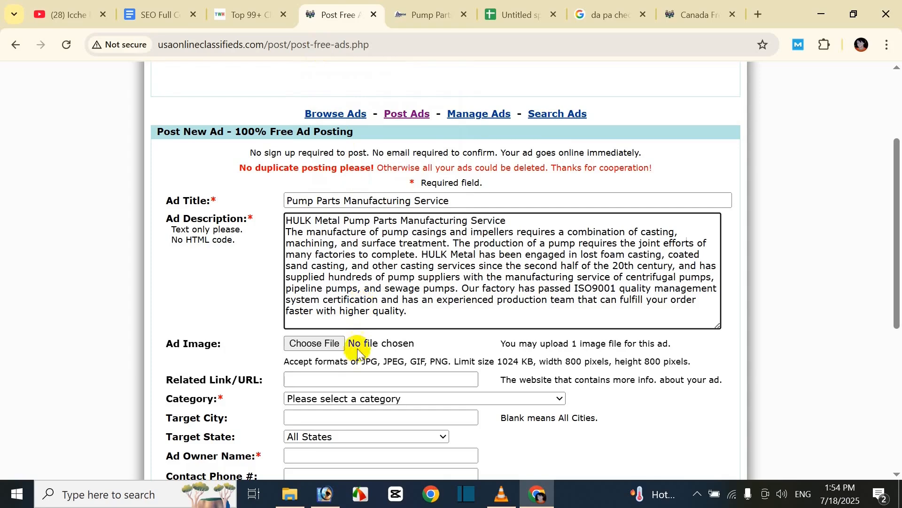
Return to the HULK Metal pump parts page, closing the chat, and scroll to the factory photo.
scroll(338, 310, down, 1)
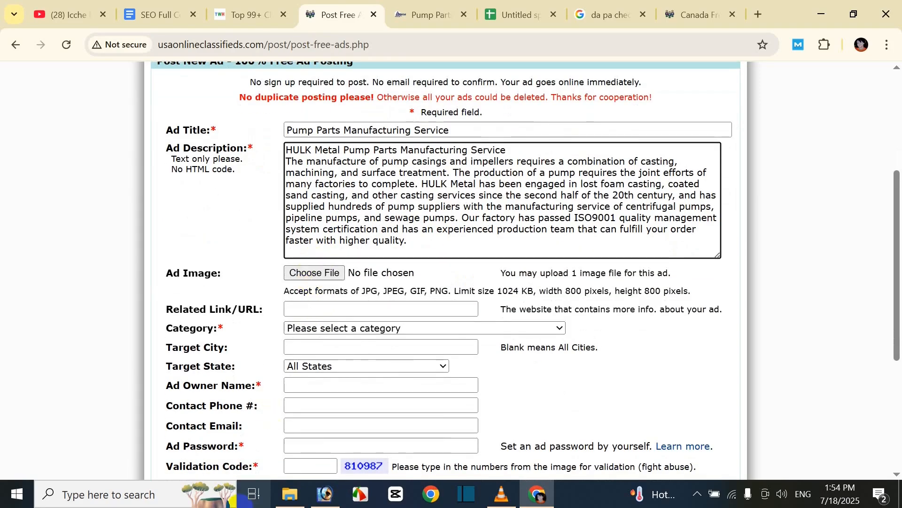
click(434, 10)
scroll(743, 158, up, 3)
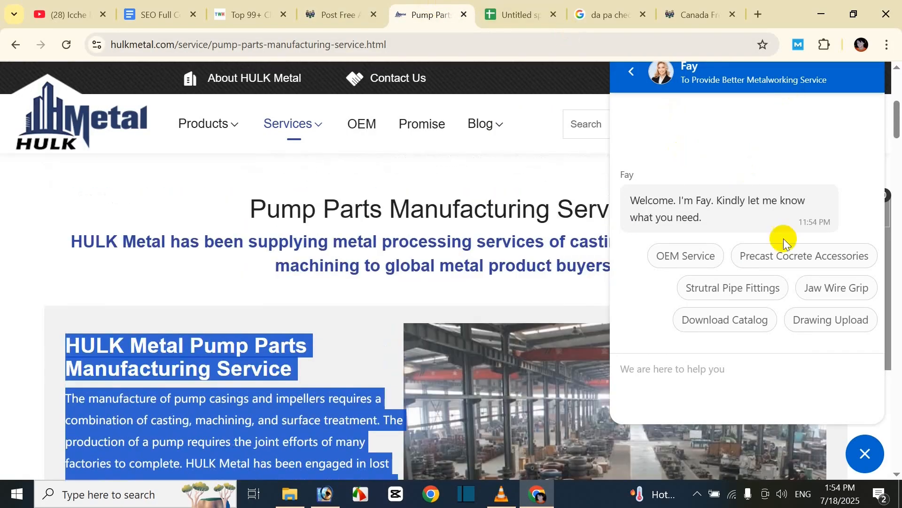
scroll(755, 291, up, 2)
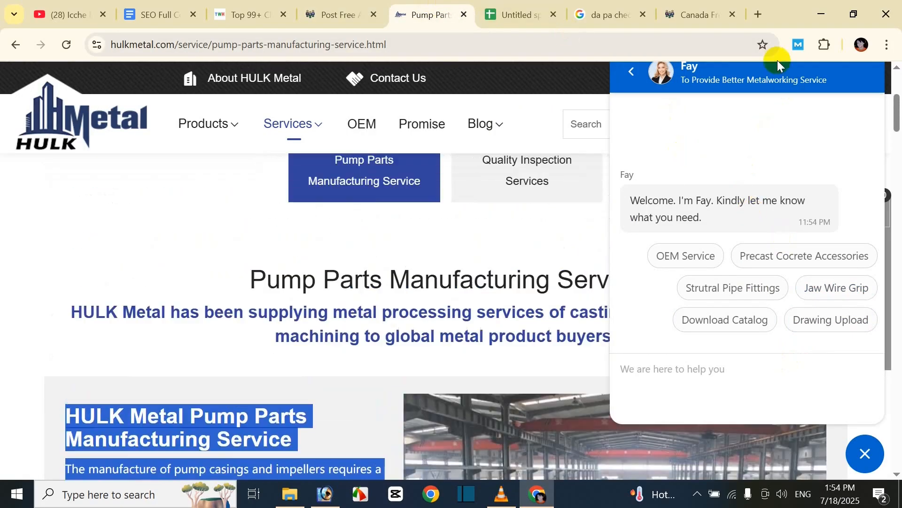
click(632, 70)
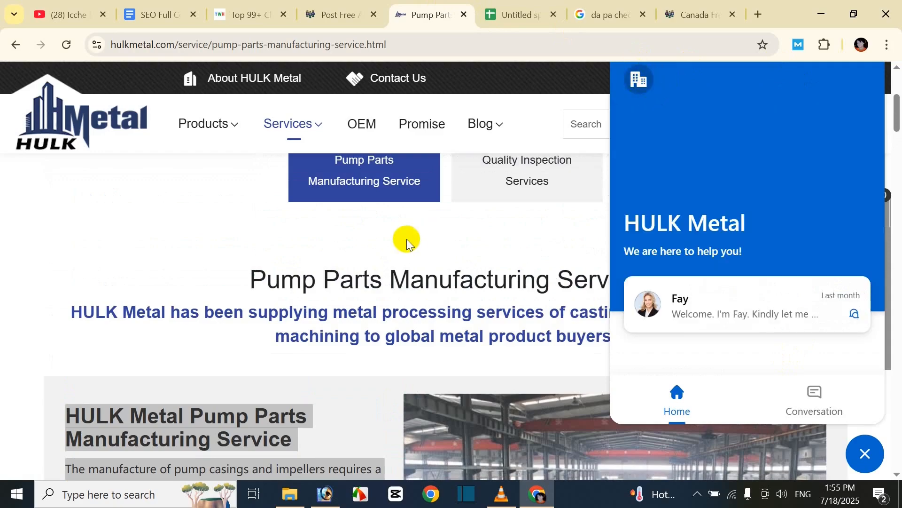
scroll(576, 256, down, 2)
scroll(576, 256, down, 3)
scroll(467, 363, down, 1)
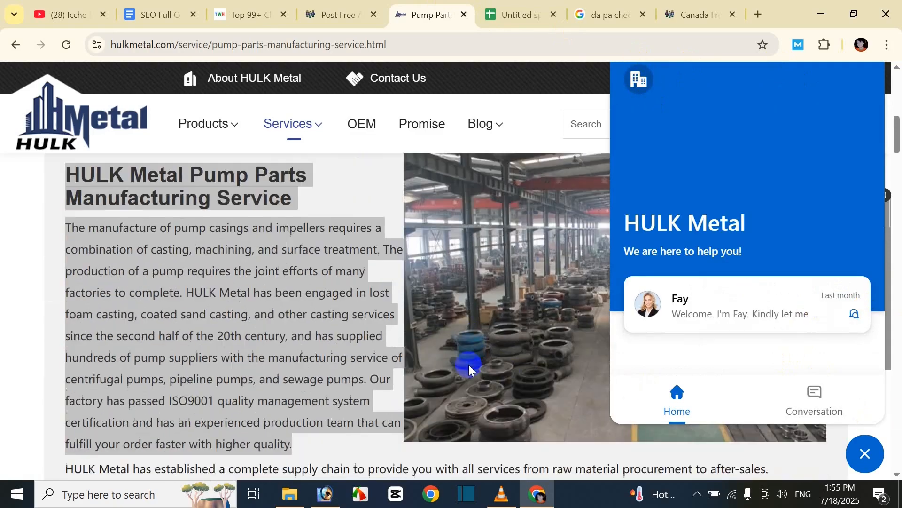
scroll(469, 365, up, 4)
scroll(496, 375, down, 3)
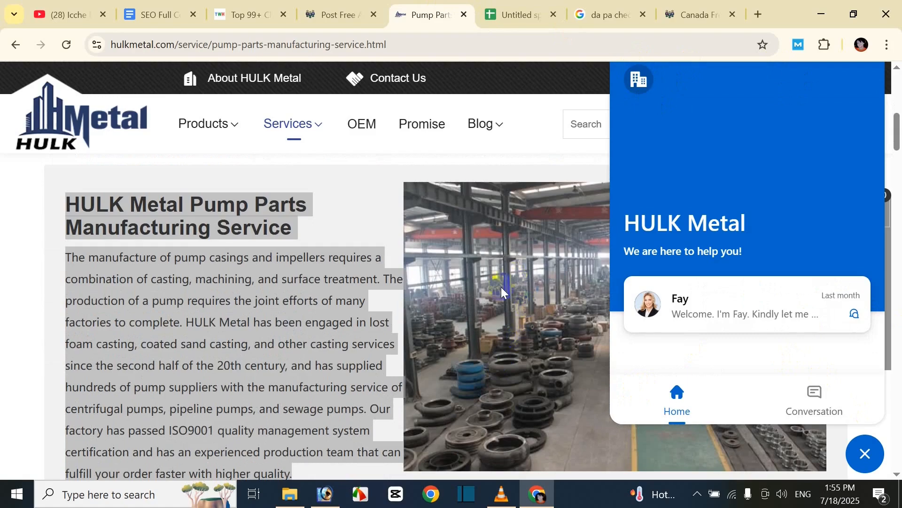
click(484, 363)
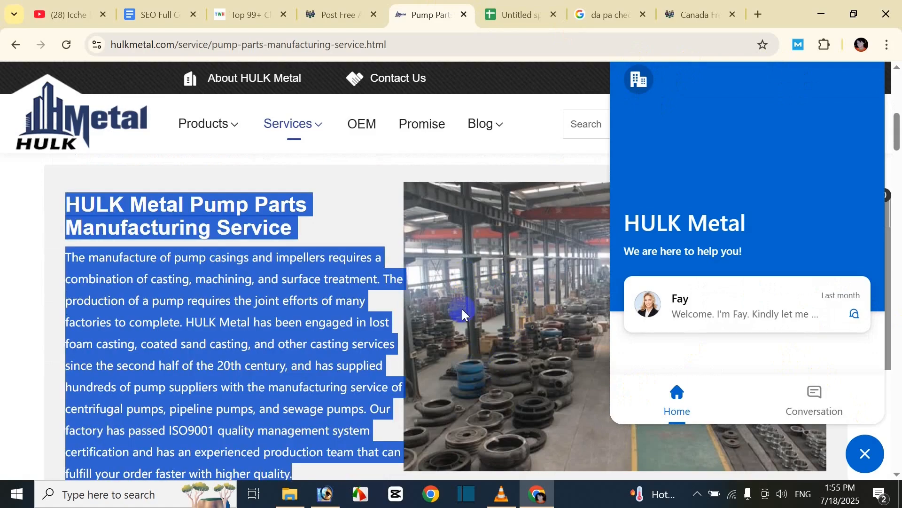
click(392, 151)
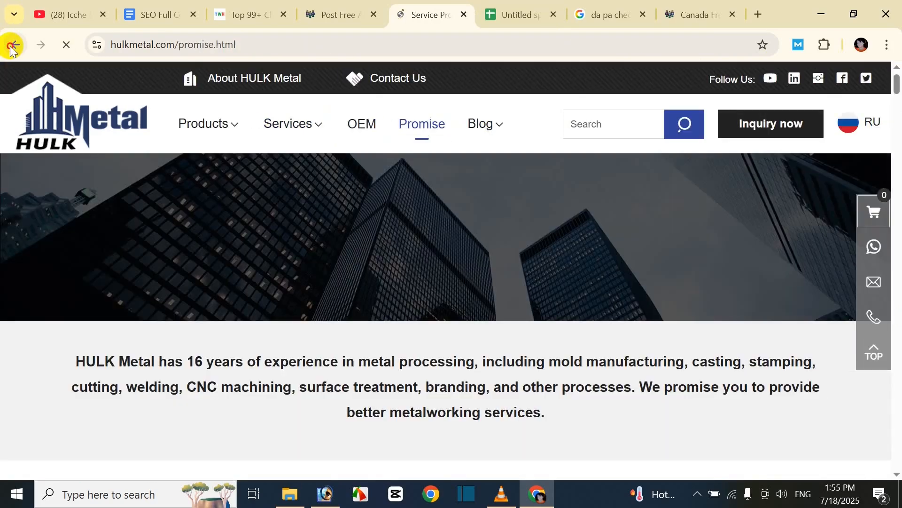
click(11, 46)
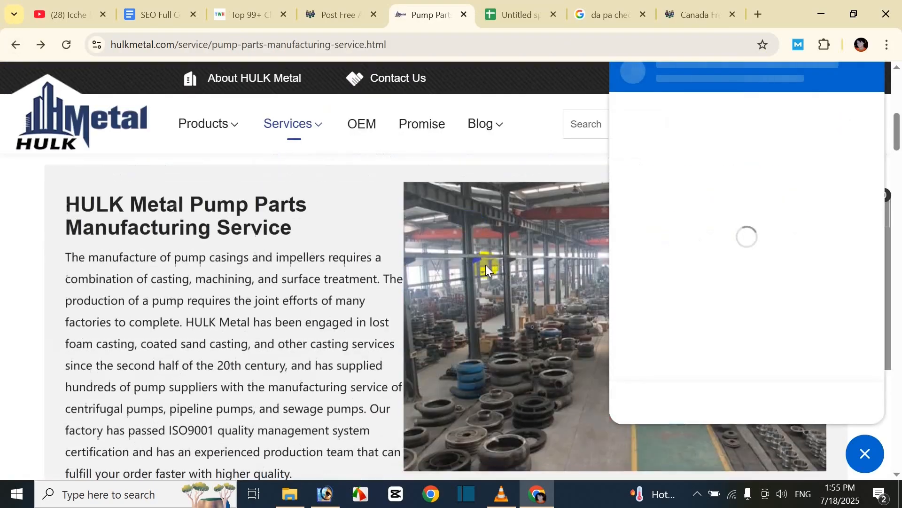
Save the factory photo to Documents as 'Pums Part.jpg'.
right_click(487, 269)
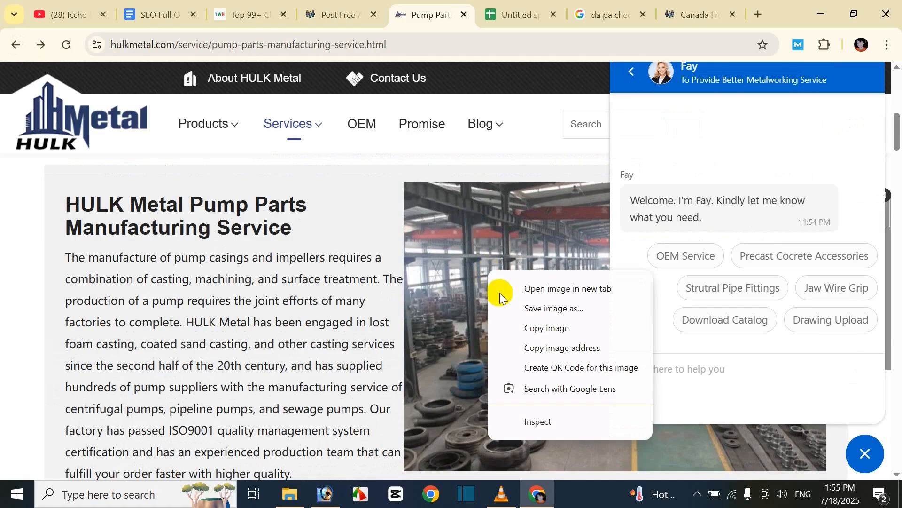
click(537, 309)
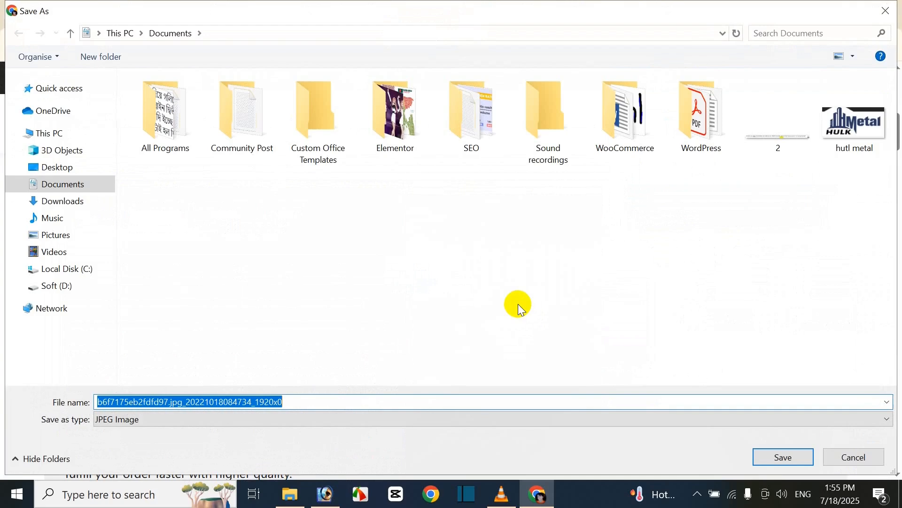
text(Pums Part)
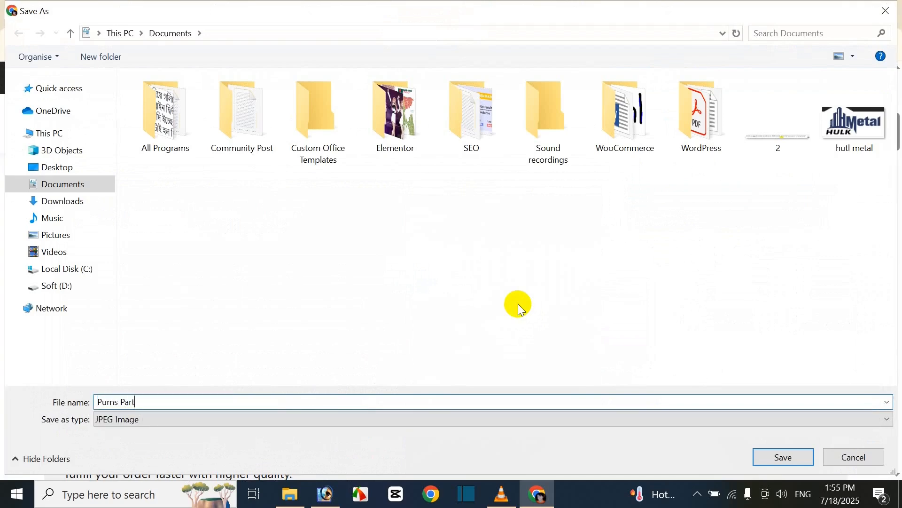
key(Return)
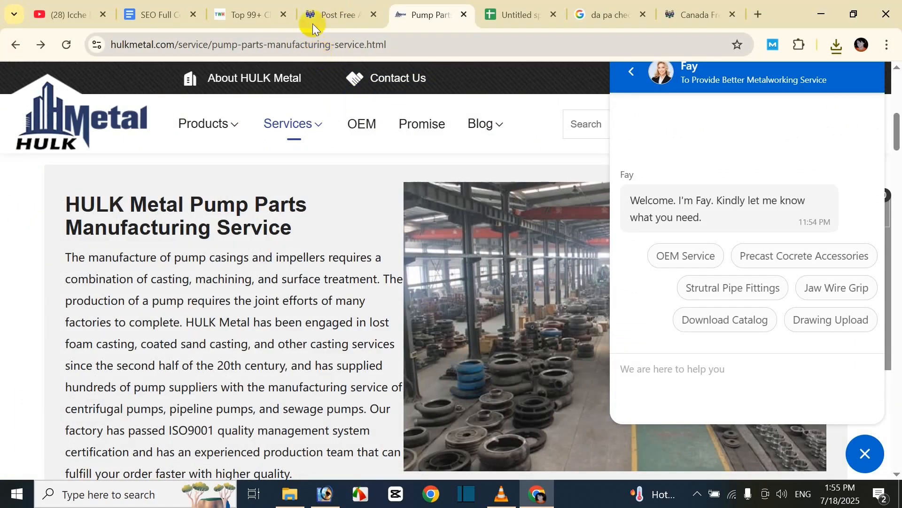
Switch from the ad form to Photoshop and open its Open dialog on Documents.
click(310, 6)
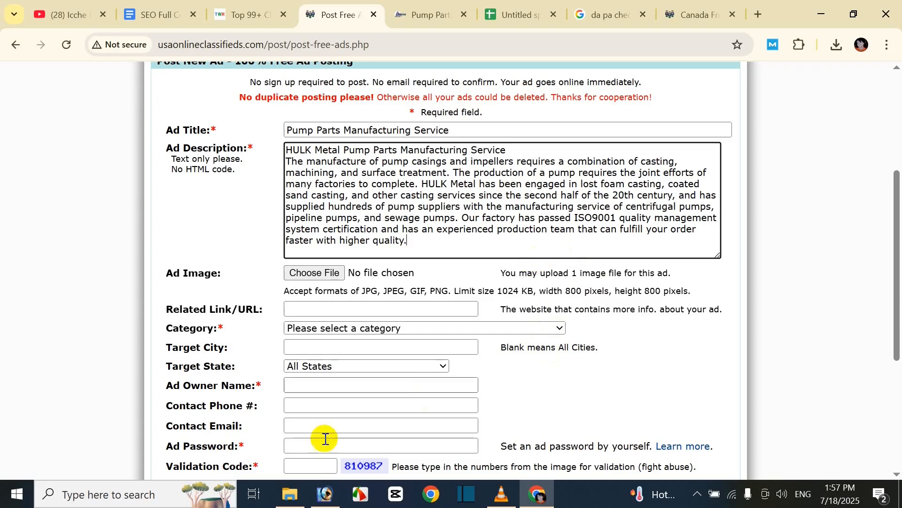
click(316, 499)
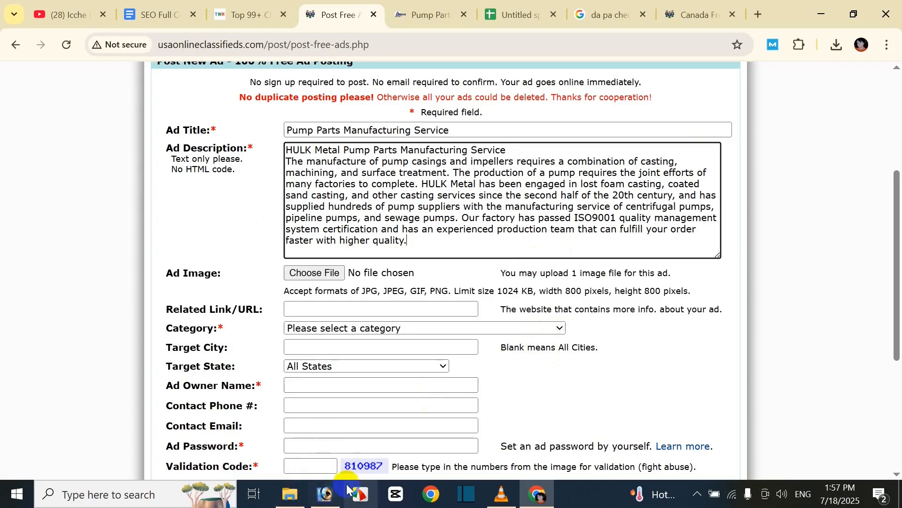
click(326, 495)
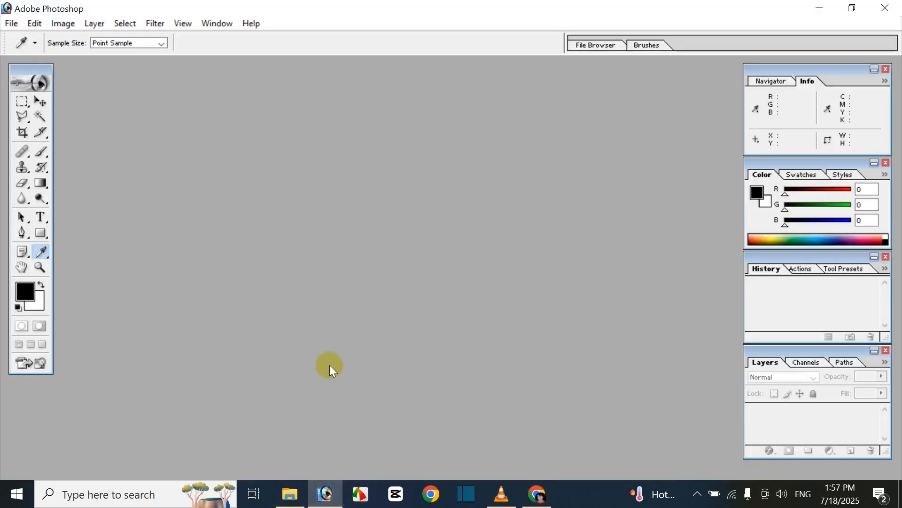
double_click(188, 248)
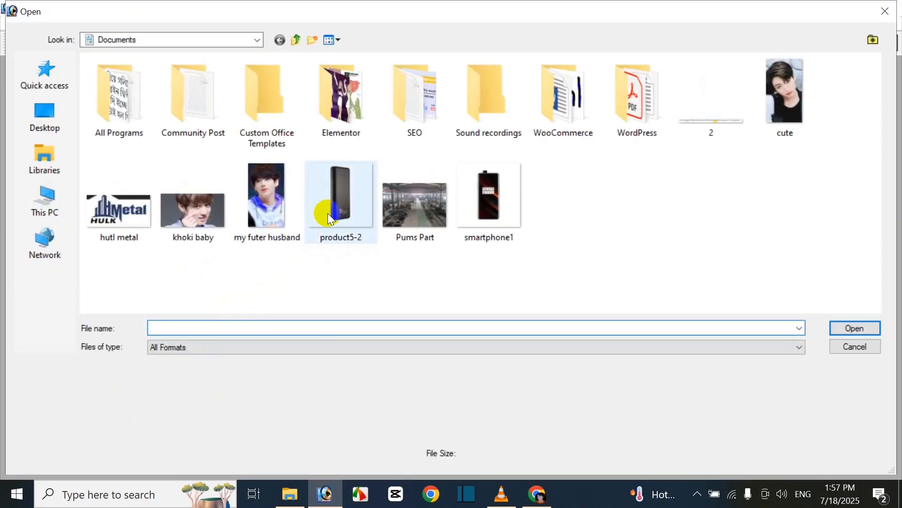
Open Pums Part.jpg in Photoshop and resize it to 800 × 800 pixels.
click(425, 227)
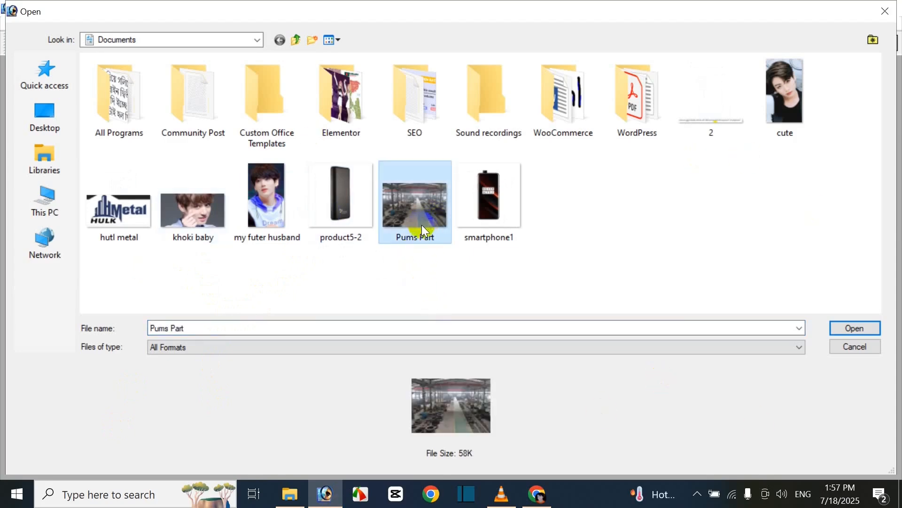
click(867, 330)
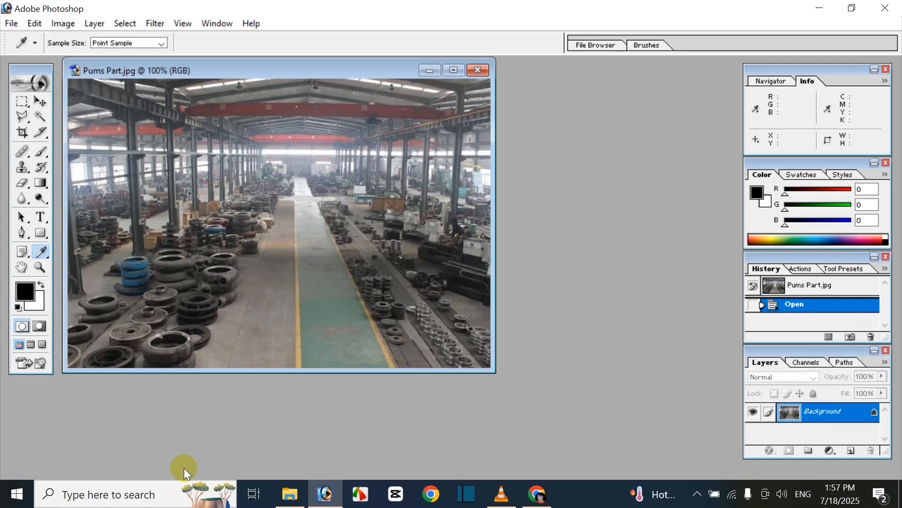
key(ctrl+alt+i)
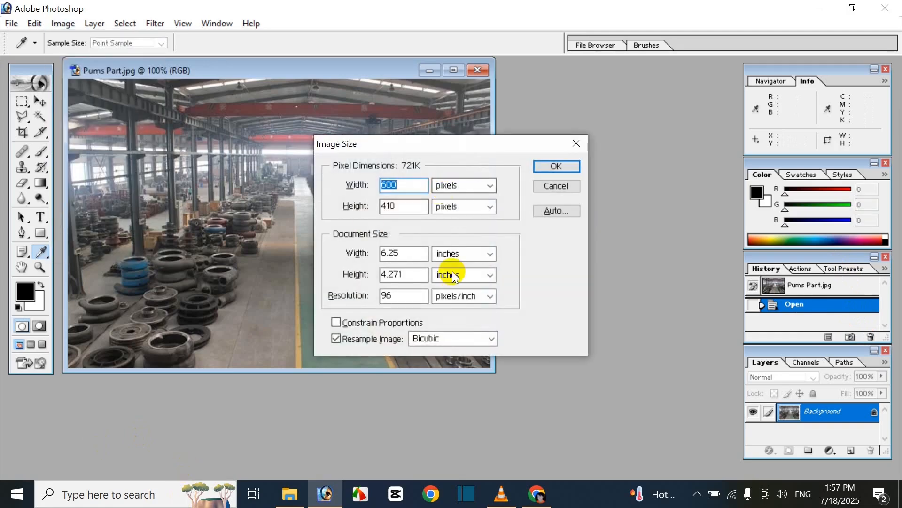
click(575, 144)
click(63, 23)
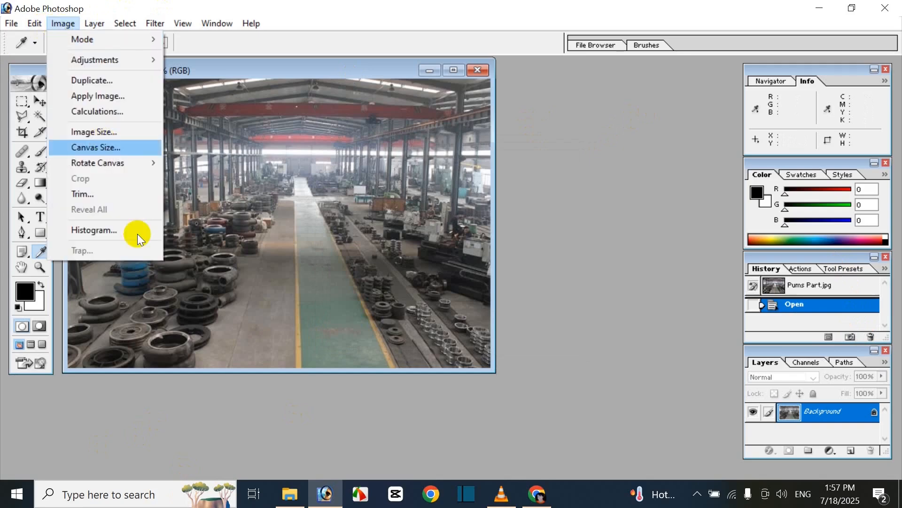
click(79, 131)
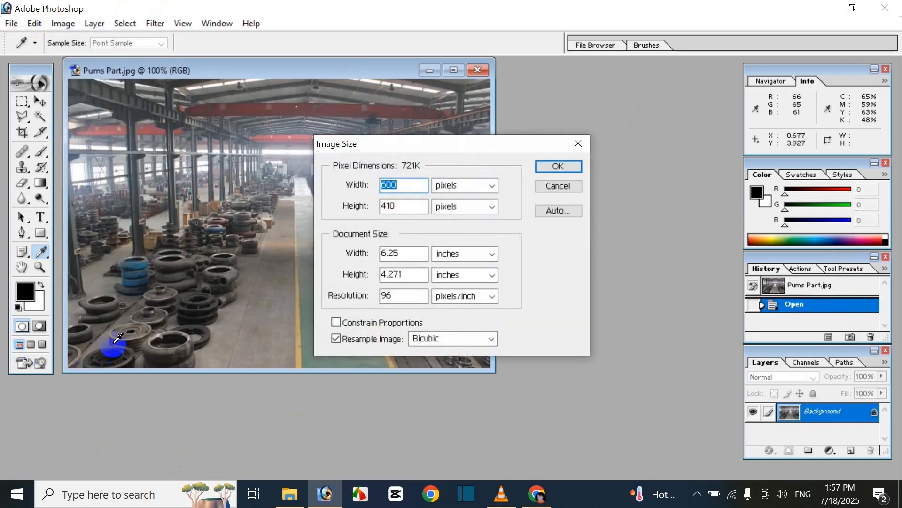
text(800)
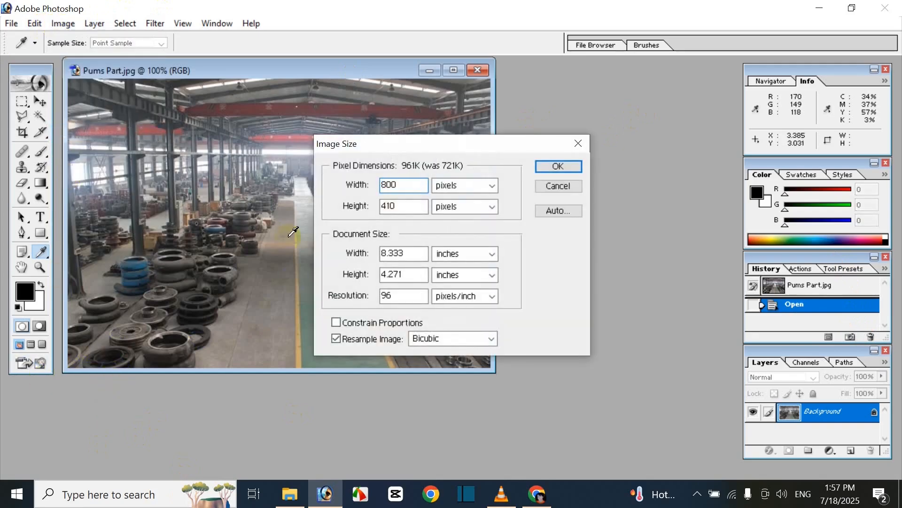
key(Tab)
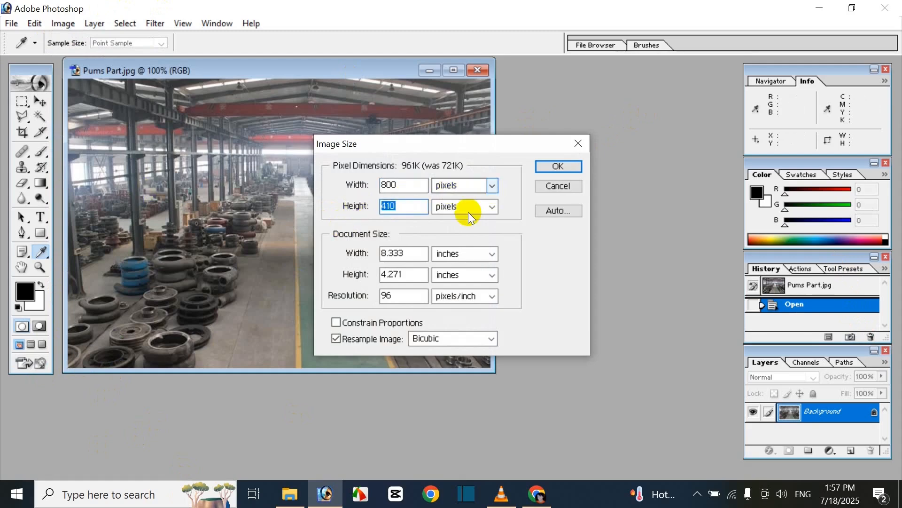
text(800)
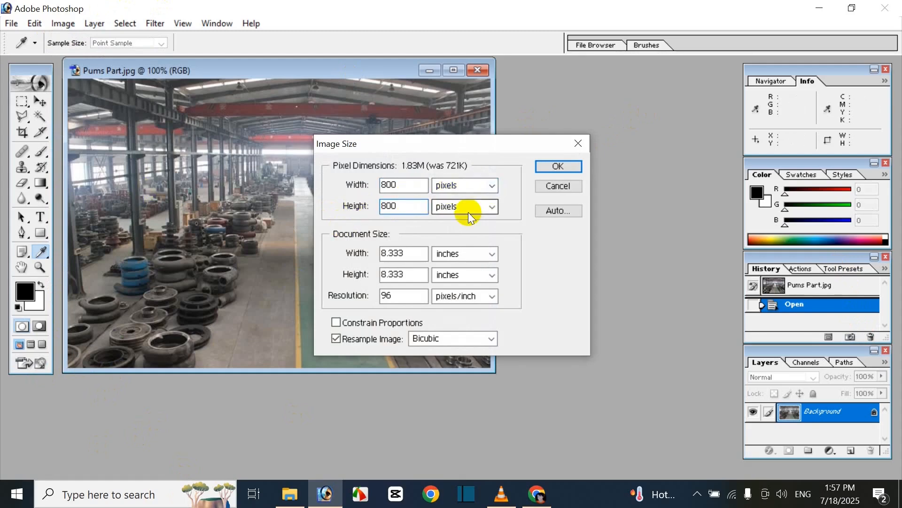
key(Return)
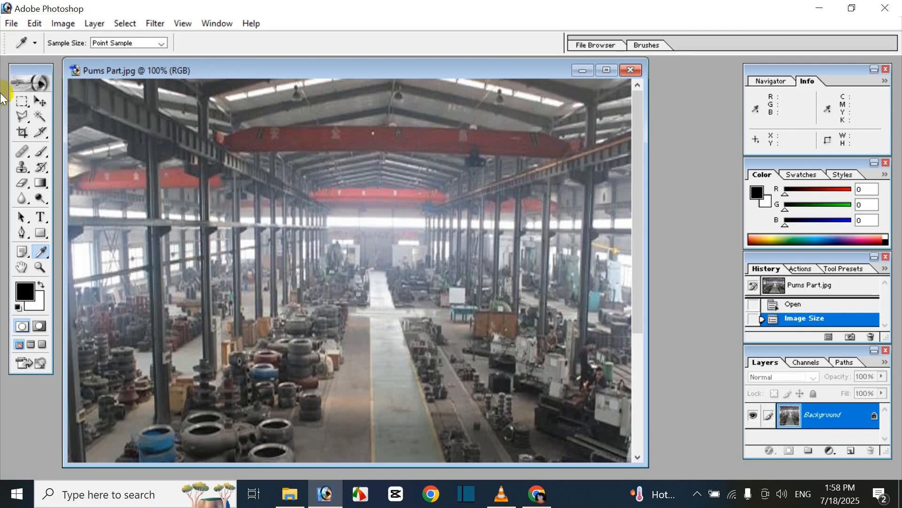
Save the resized photo with the default JPEG options and close it.
key(ctrl+s)
key(Return)
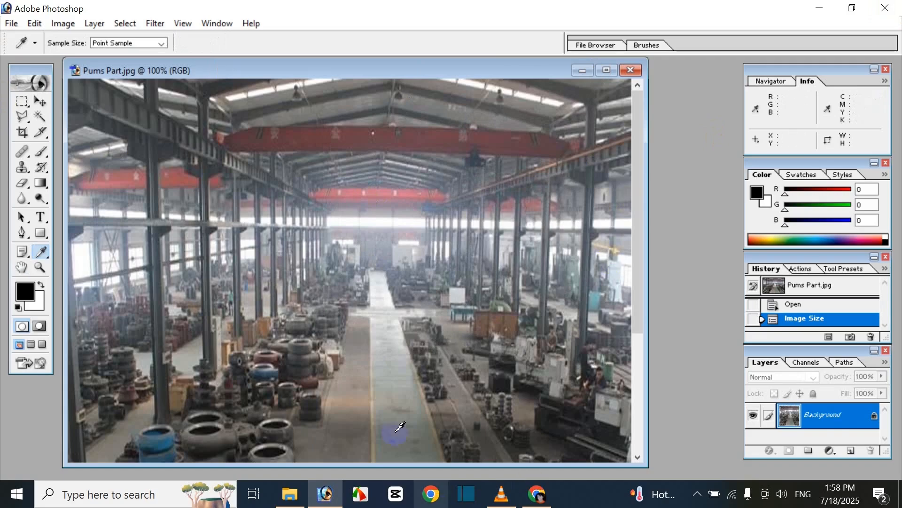
key(ctrl+w)
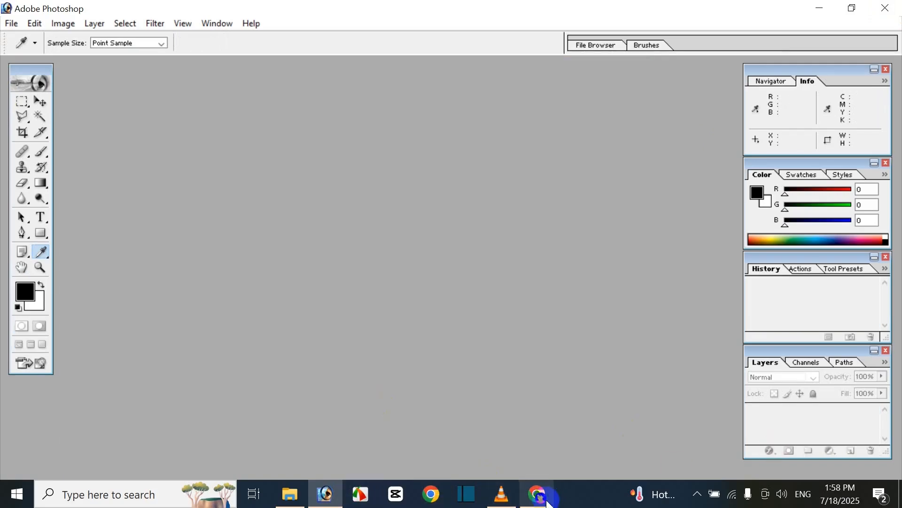
click(548, 503)
Upload Pums Part.jpg as the classified ad's Ad Image.
click(316, 275)
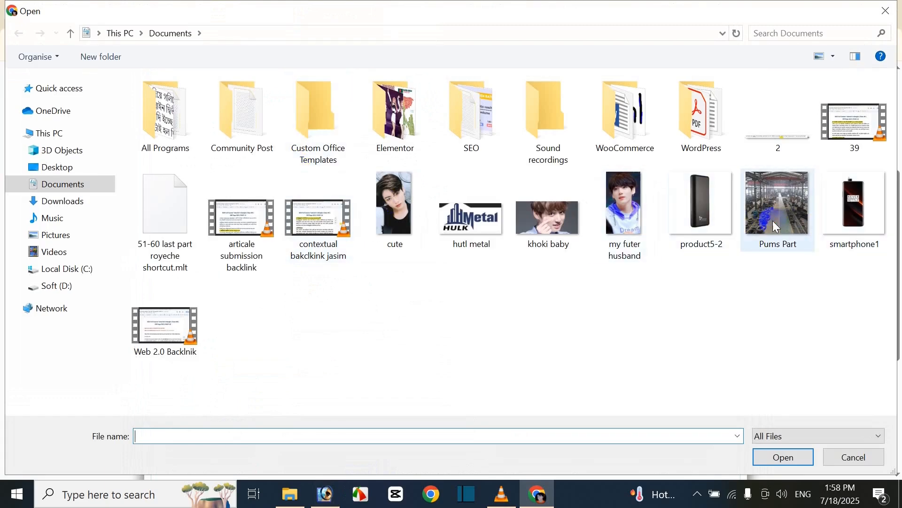
double_click(776, 226)
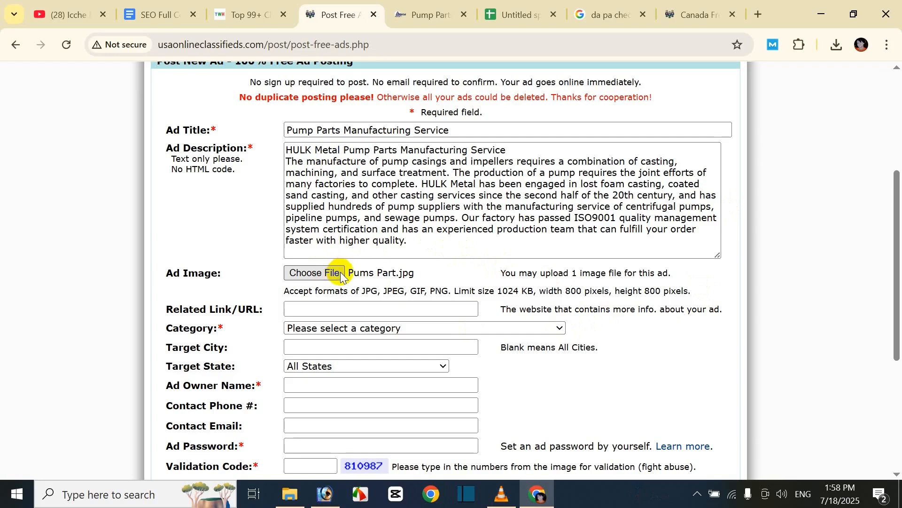
Copy the HULK Metal pump-parts-manufacturing-service.html address into the Related Link/URL field.
click(318, 314)
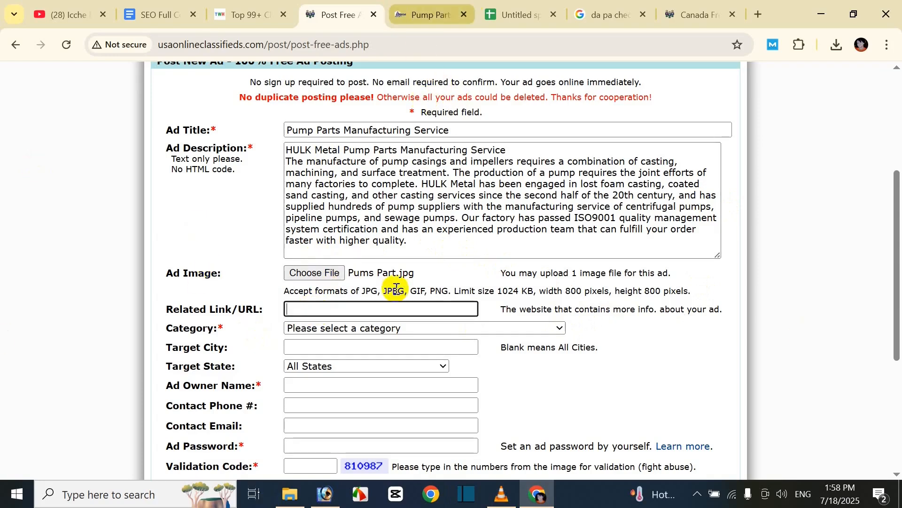
click(405, 13)
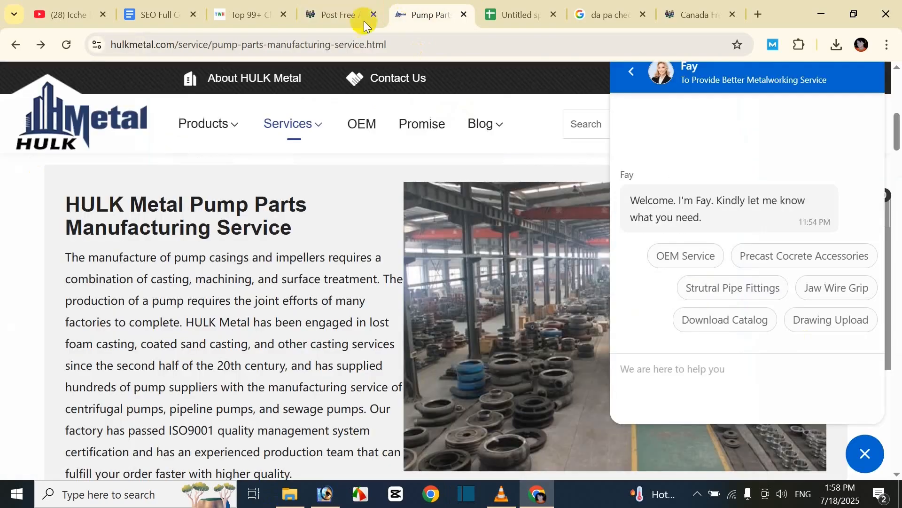
click(336, 42)
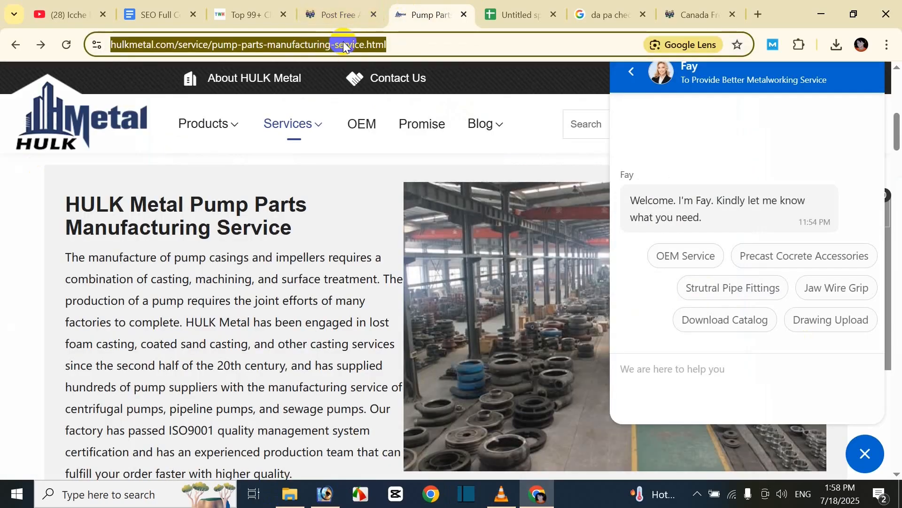
key(ctrl+c)
click(335, 14)
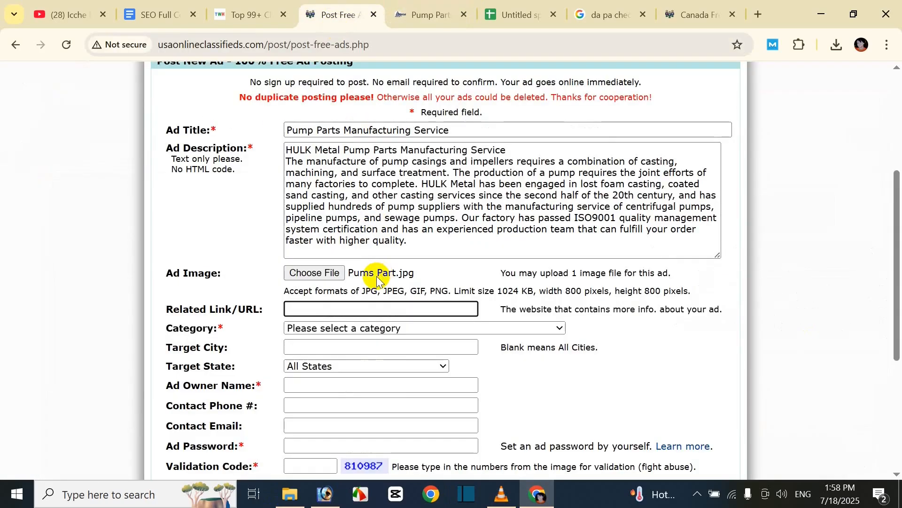
key(ctrl+v)
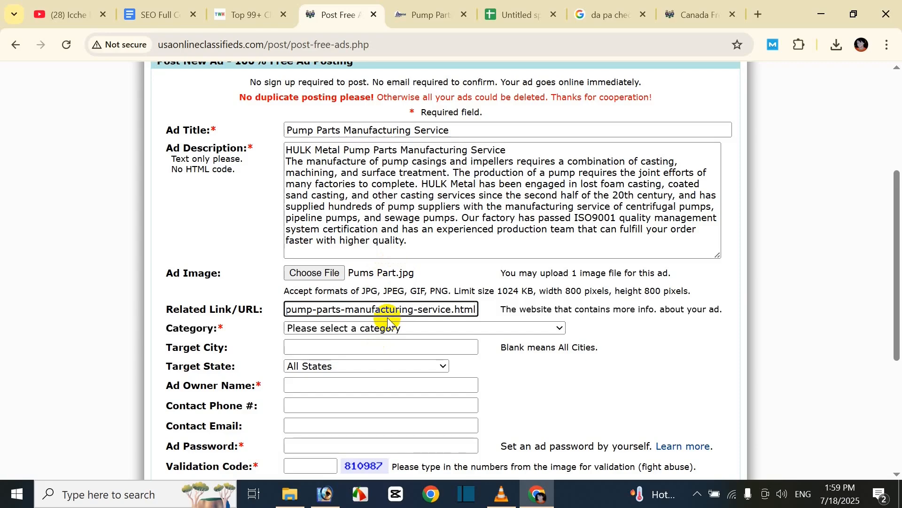
Choose 'Business Opportunities - Advertising Service' from the ad's Category dropdown.
click(408, 327)
click(407, 325)
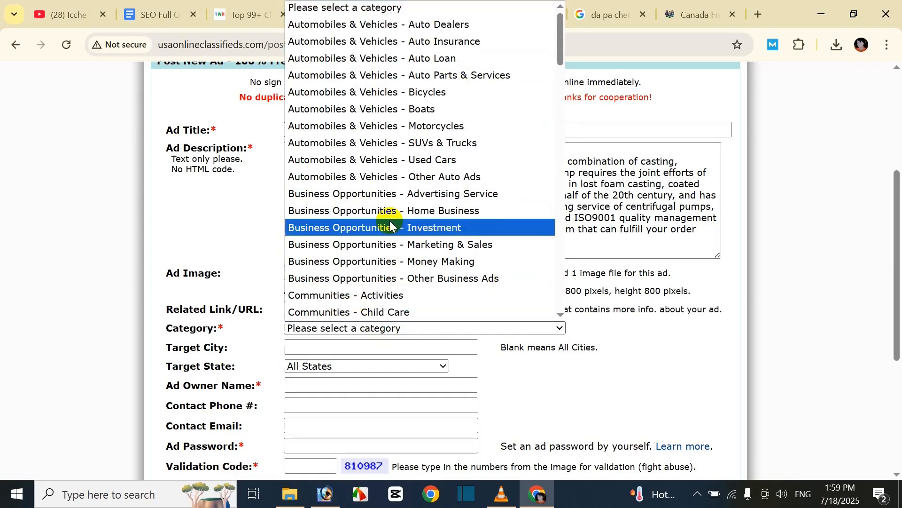
scroll(391, 221, down, 3)
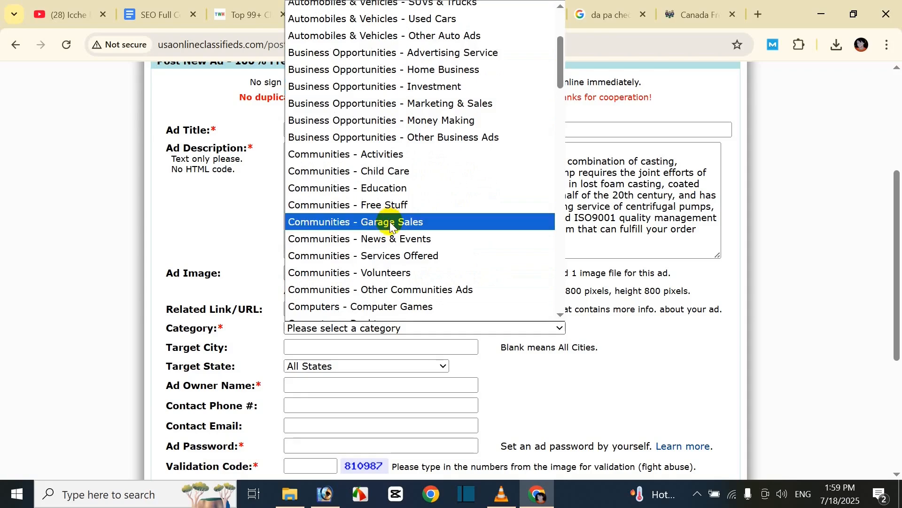
scroll(393, 225, up, 3)
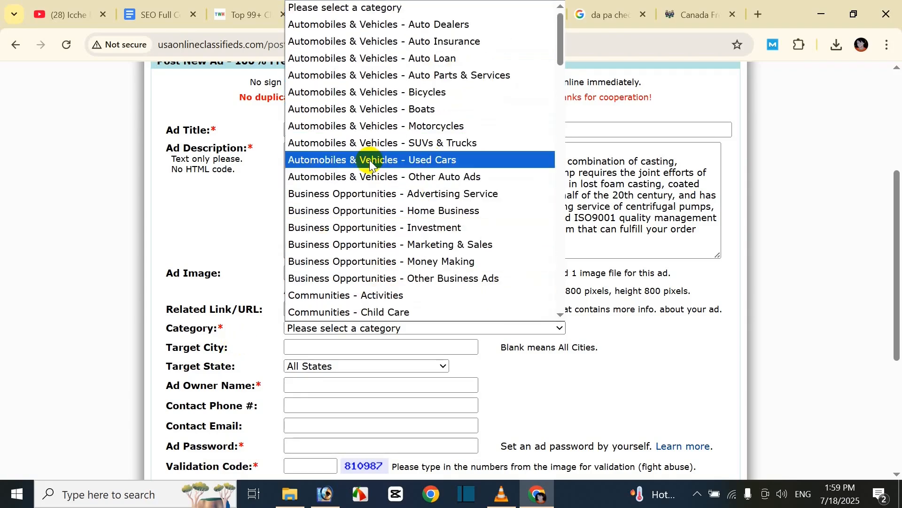
scroll(368, 219, down, 3)
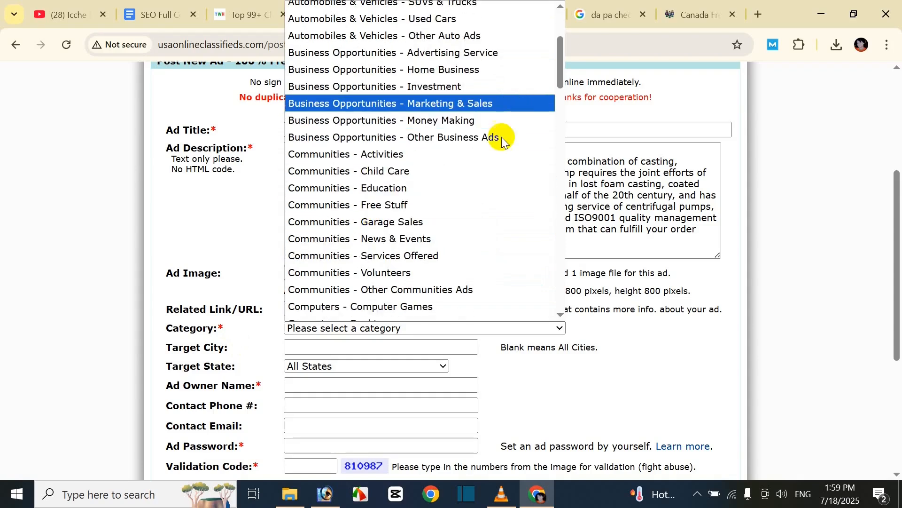
click(459, 60)
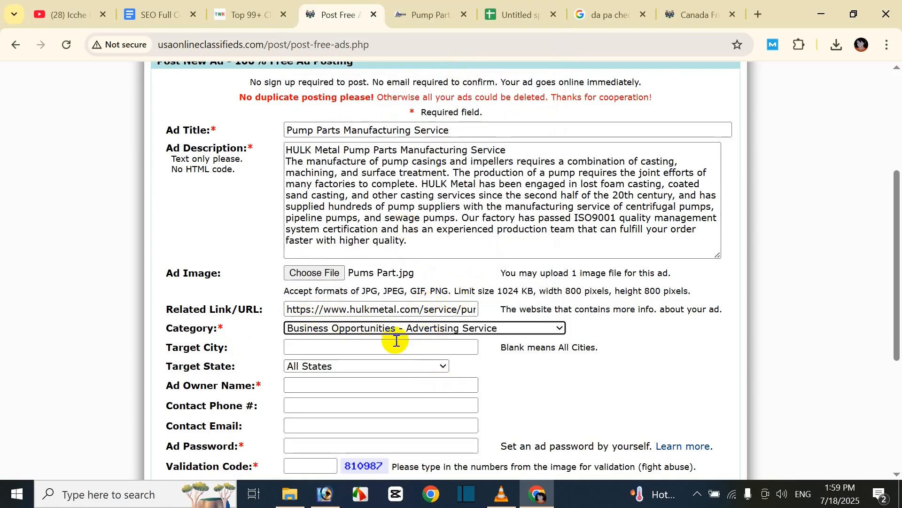
scroll(317, 346, down, 1)
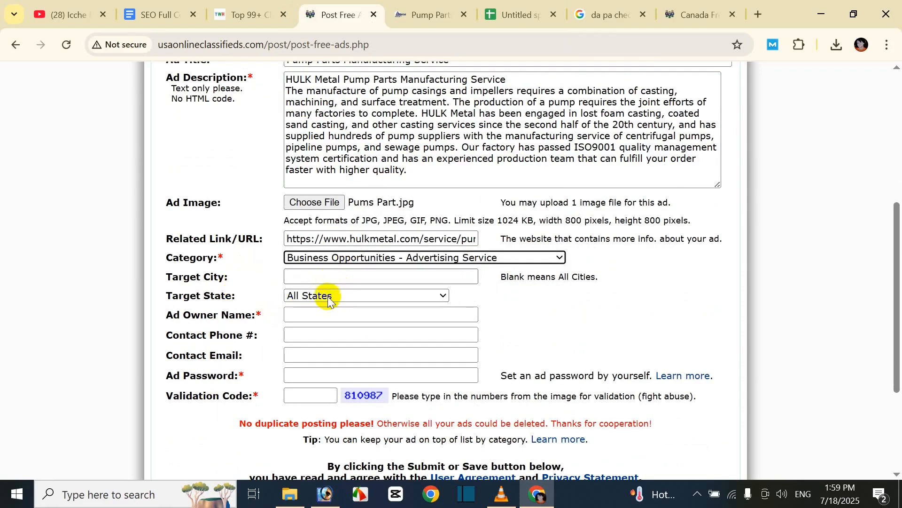
Enter the owner's name in the Ad Owner Name field.
click(316, 318)
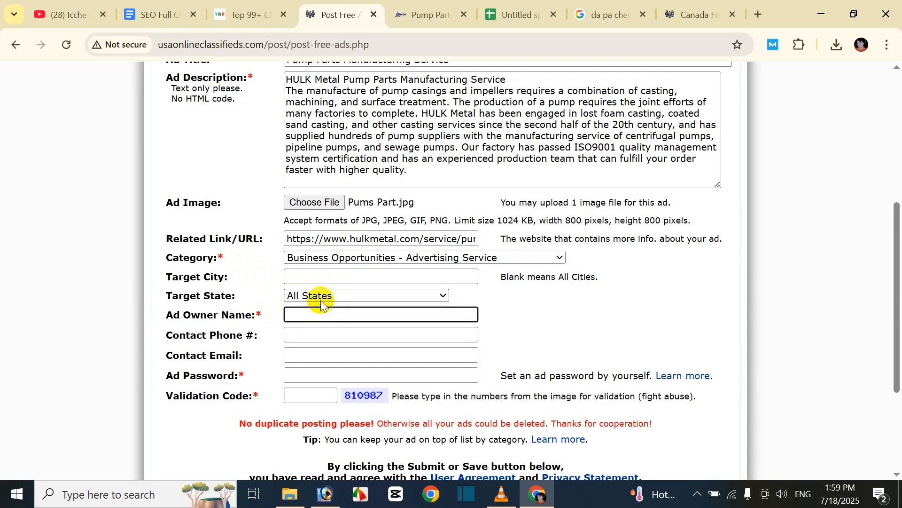
click(418, 9)
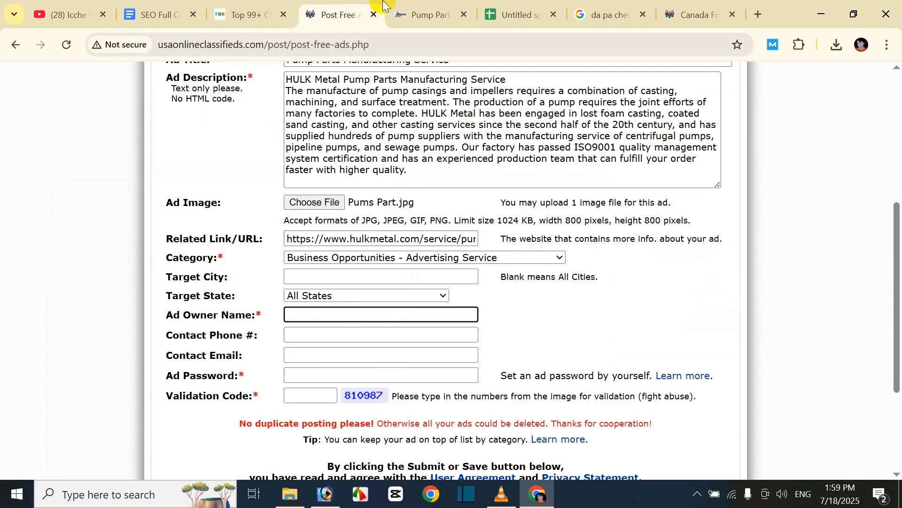
click(423, 14)
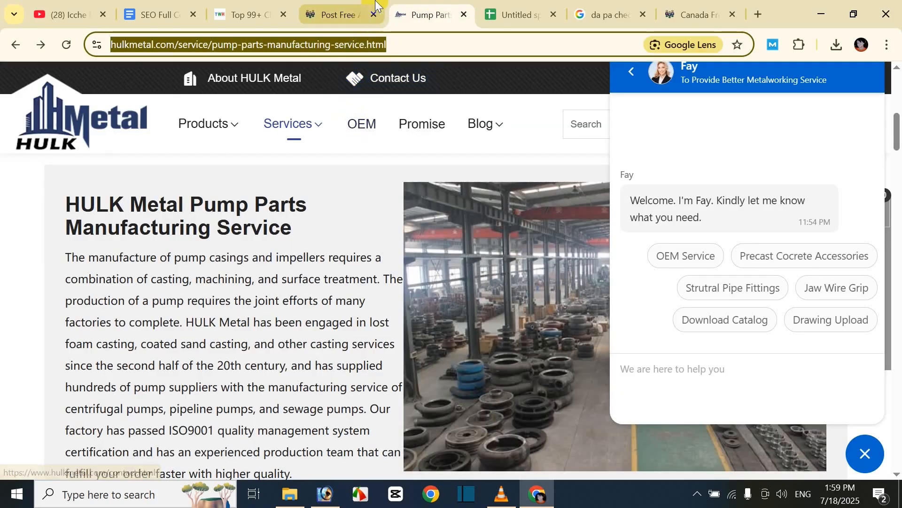
click(332, 15)
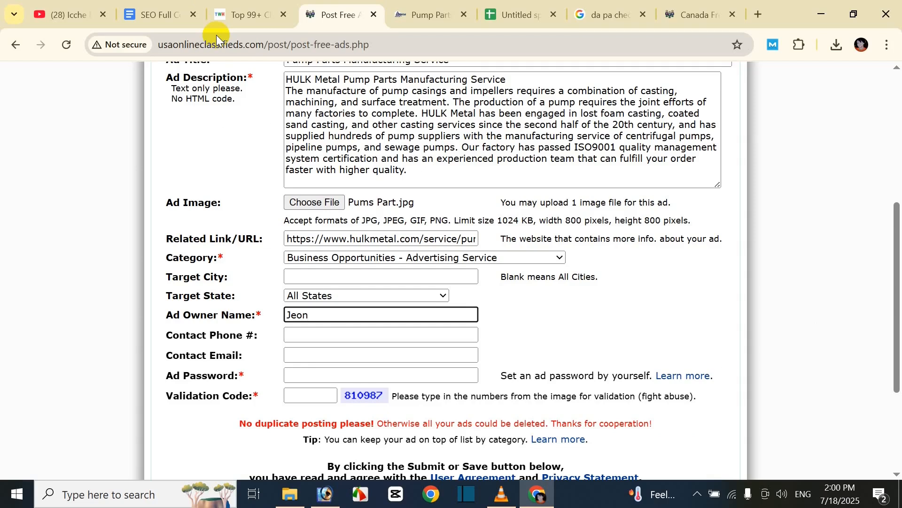
text(e)
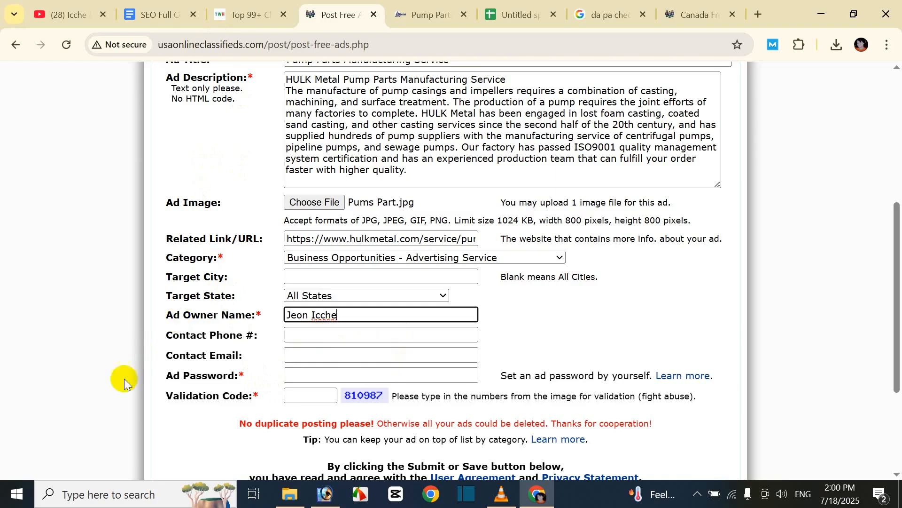
Type a self-chosen password into the Ad Password field.
click(300, 380)
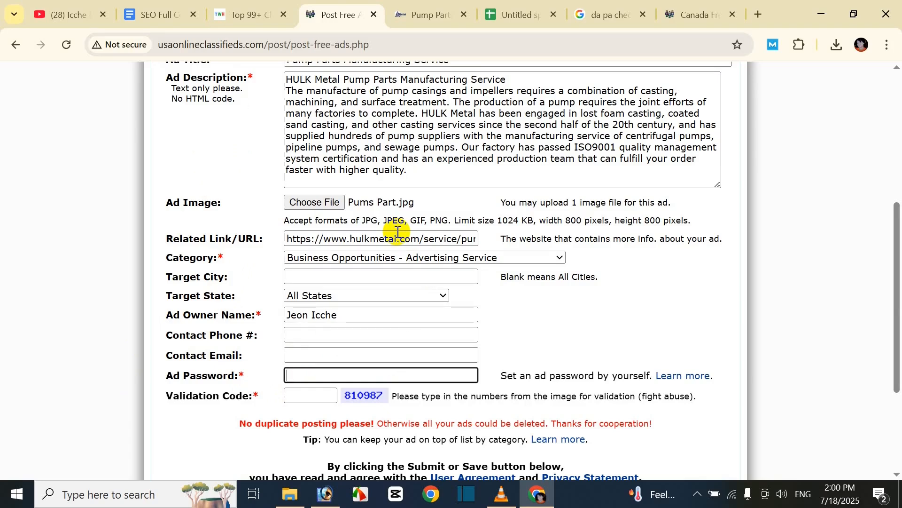
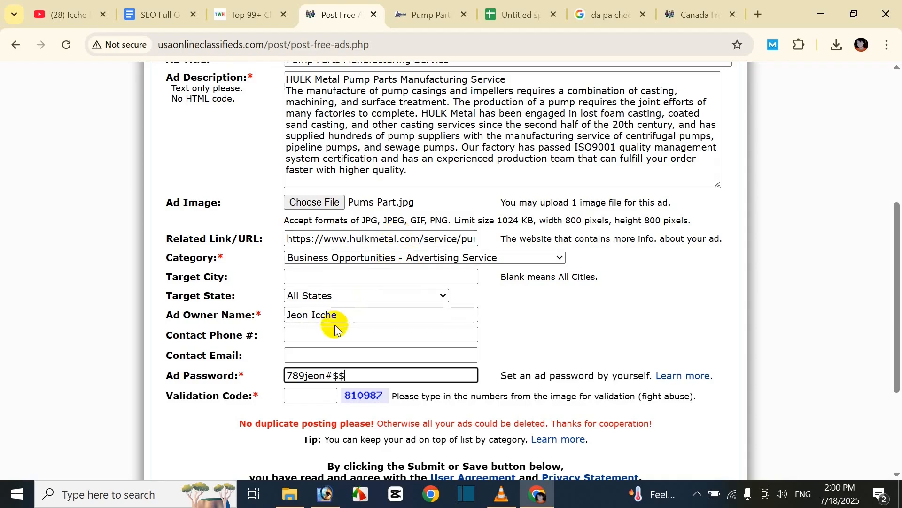
click(308, 399)
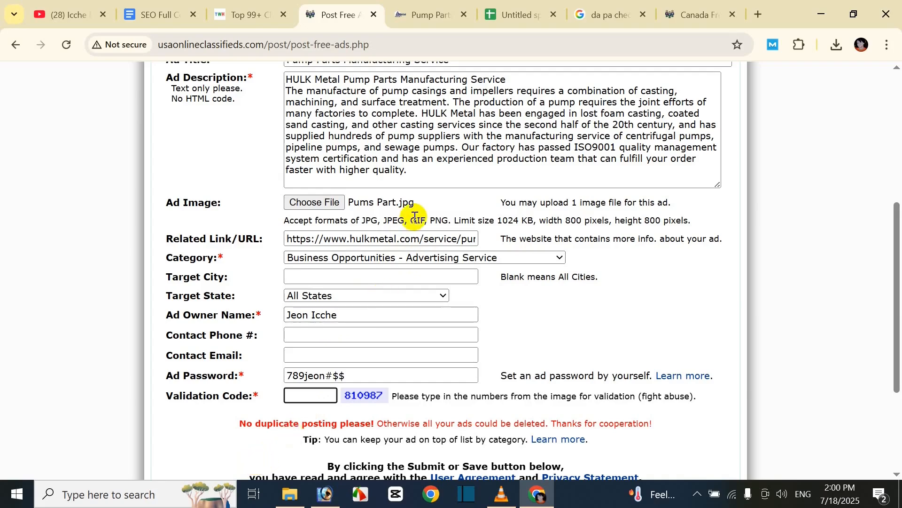
Type the six digits shown in the validation image into the Validation Code box.
scroll(399, 282, down, 1)
drag(383, 328, 351, 331)
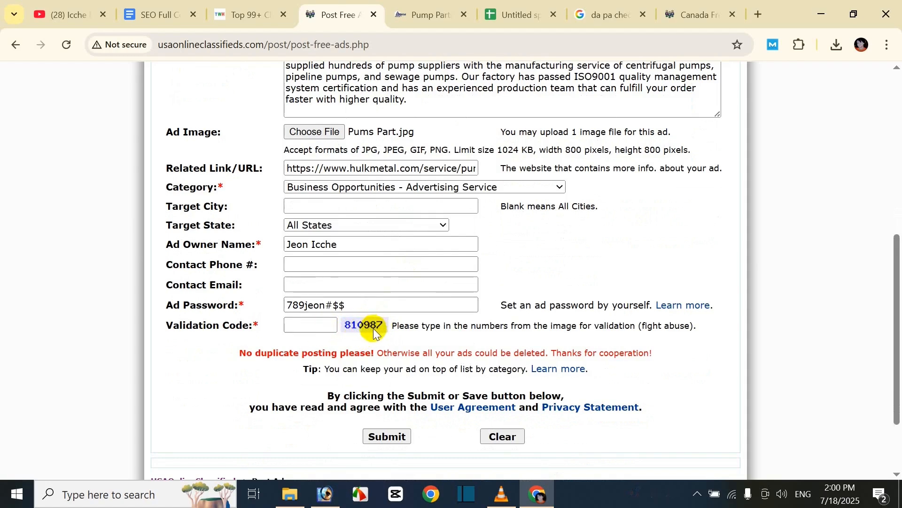
click(311, 326)
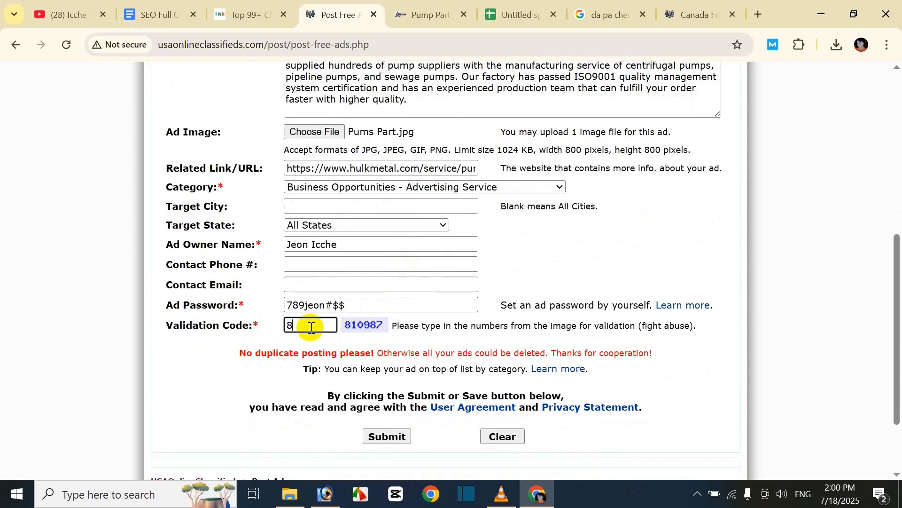
text(810987)
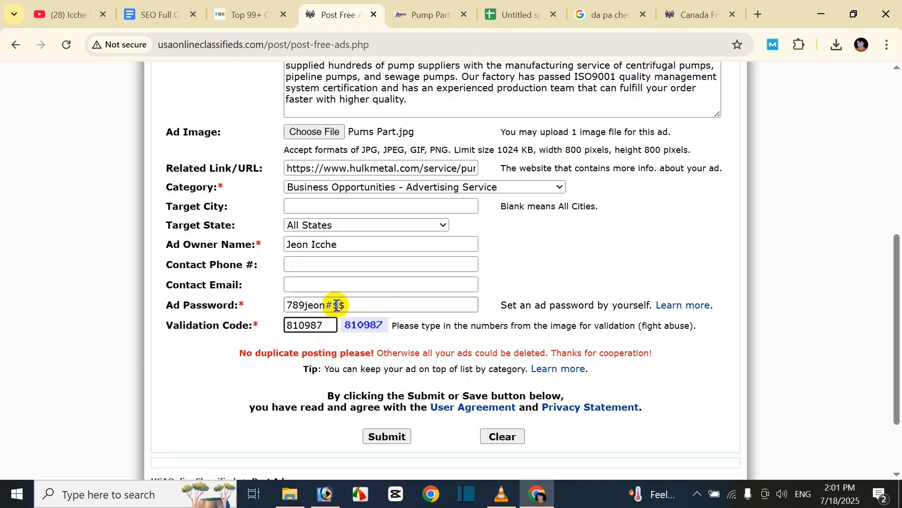
scroll(236, 235, up, 3)
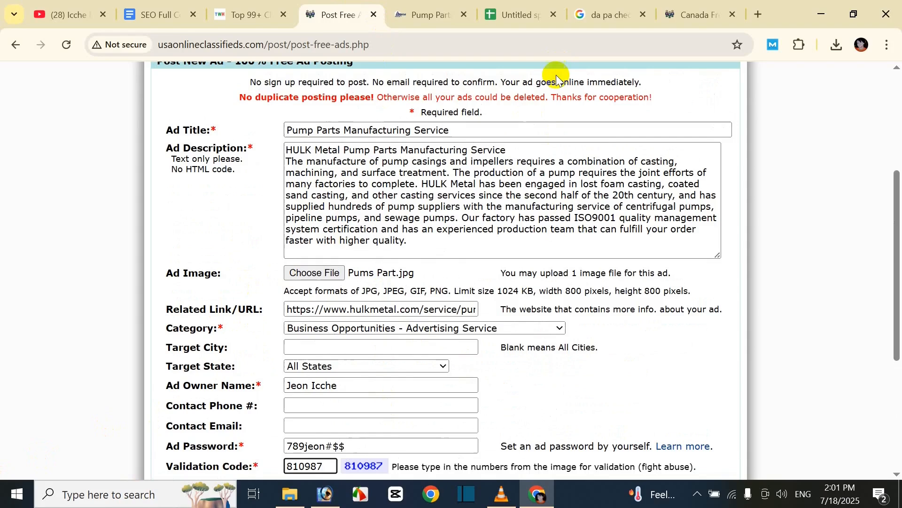
scroll(491, 324, down, 2)
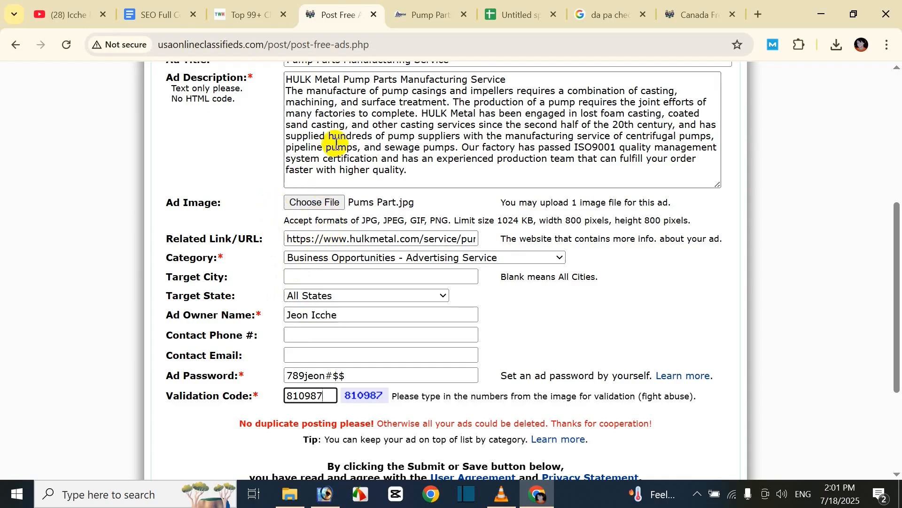
drag(342, 239, 352, 239)
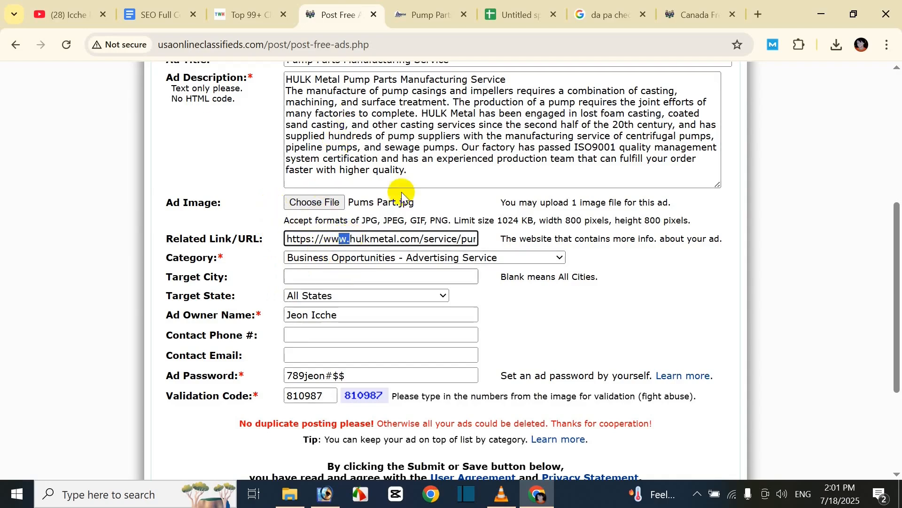
click(541, 112)
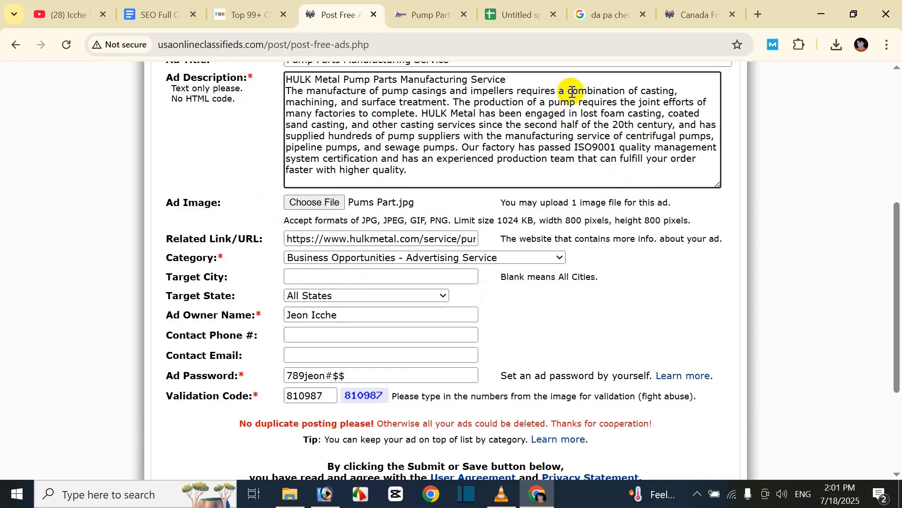
drag(572, 90, 523, 89)
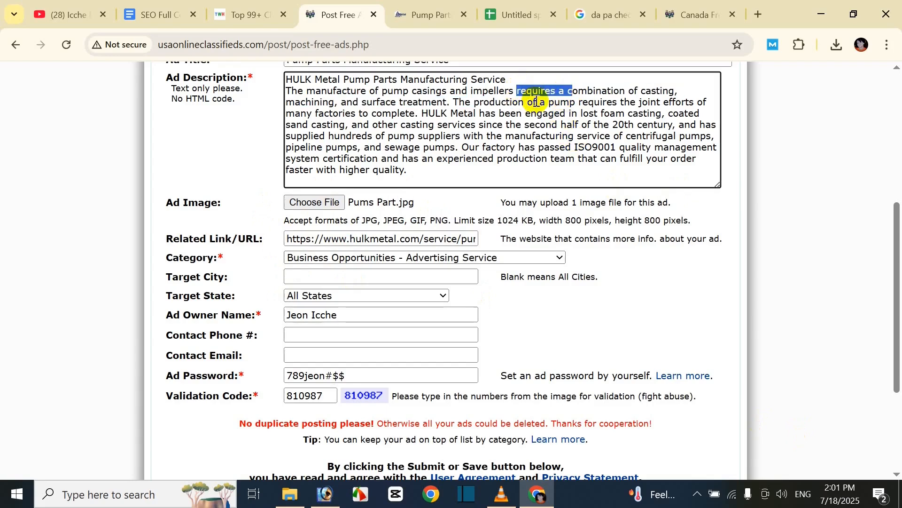
click(551, 106)
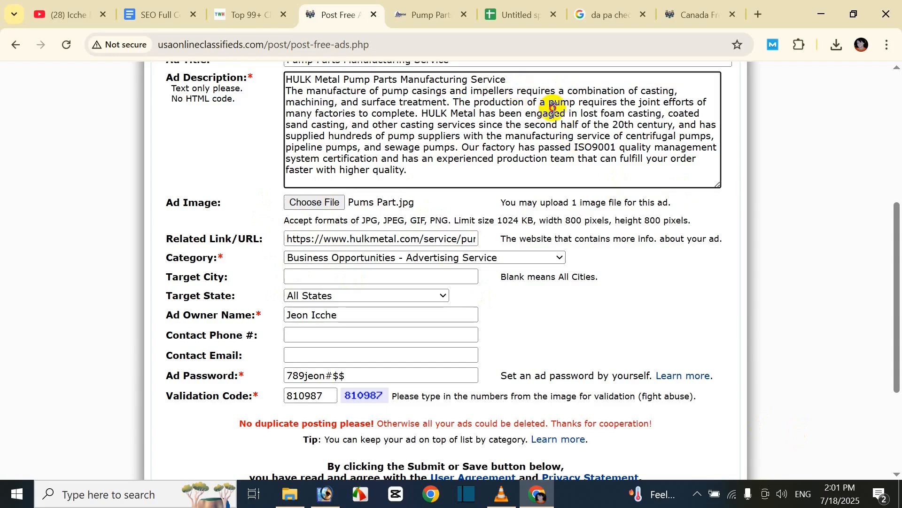
click(339, 236)
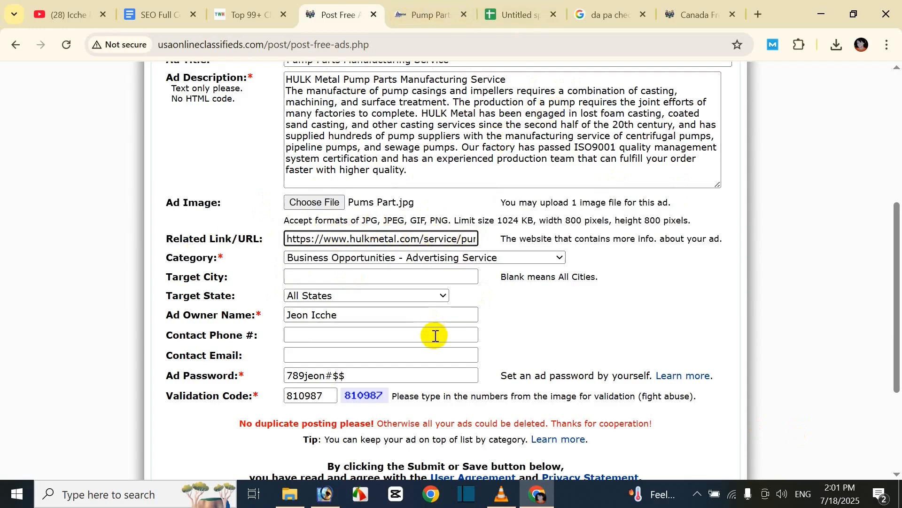
scroll(446, 341, down, 3)
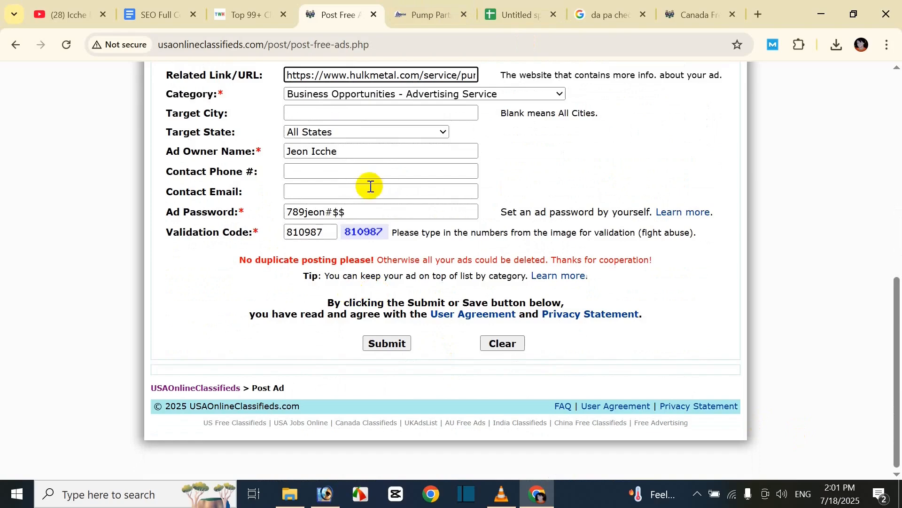
scroll(399, 359, up, 4)
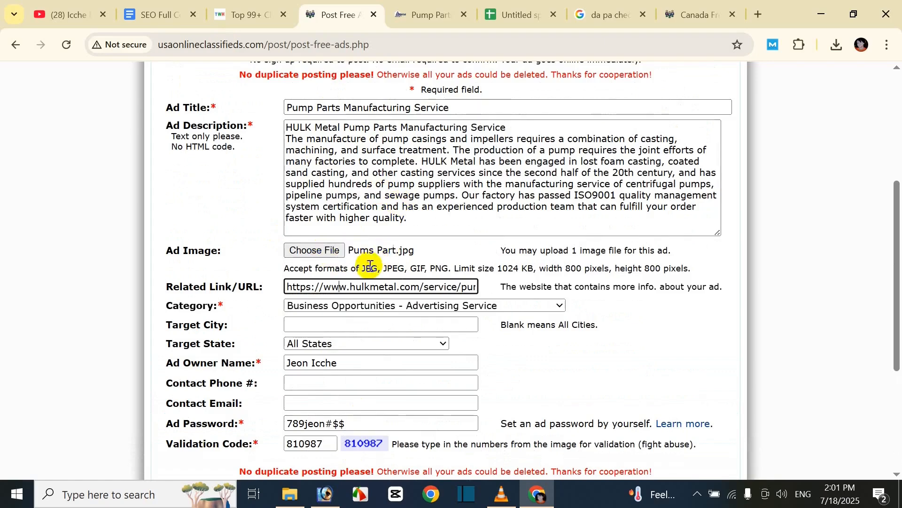
scroll(369, 264, down, 1)
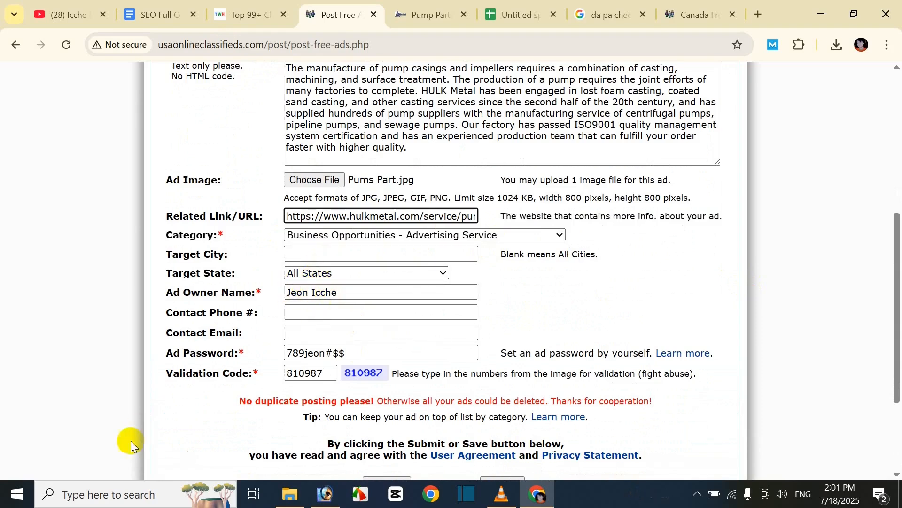
scroll(410, 394, down, 1)
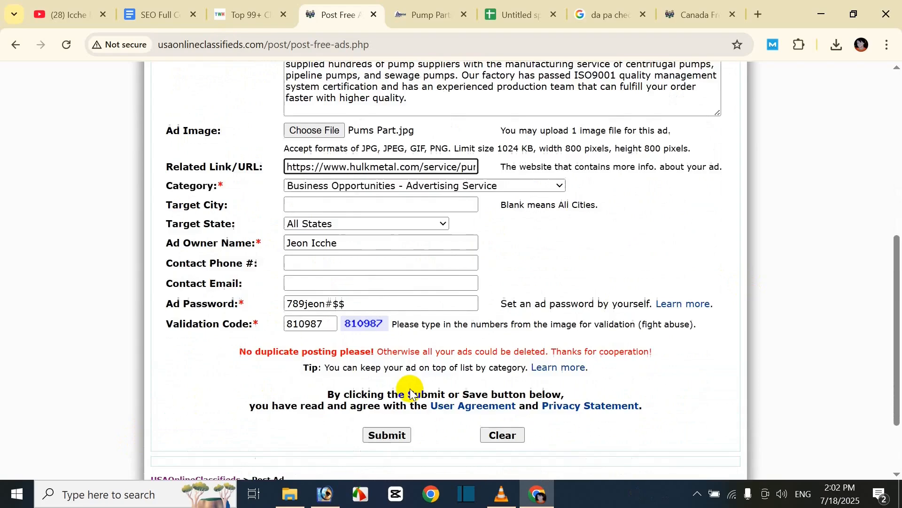
scroll(411, 394, down, 2)
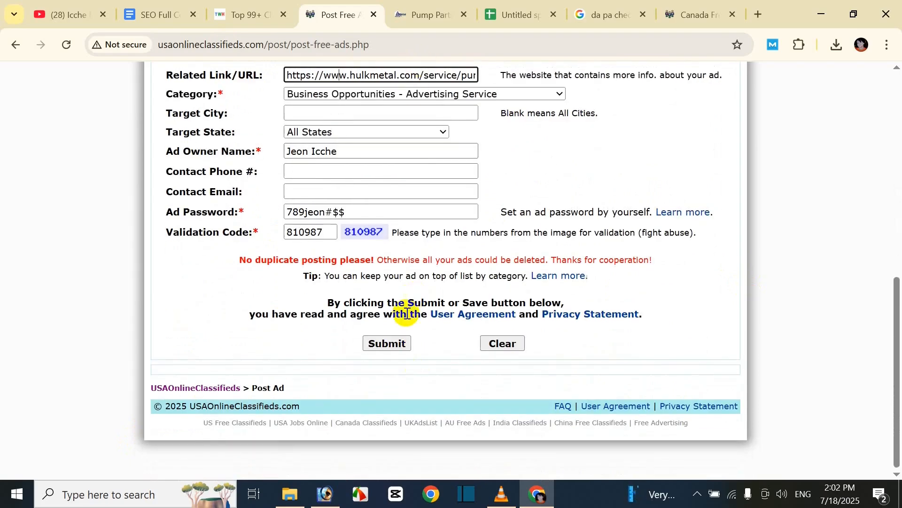
Submit the Pump Parts Manufacturing Service ad and check the live ad in a new tab.
click(390, 350)
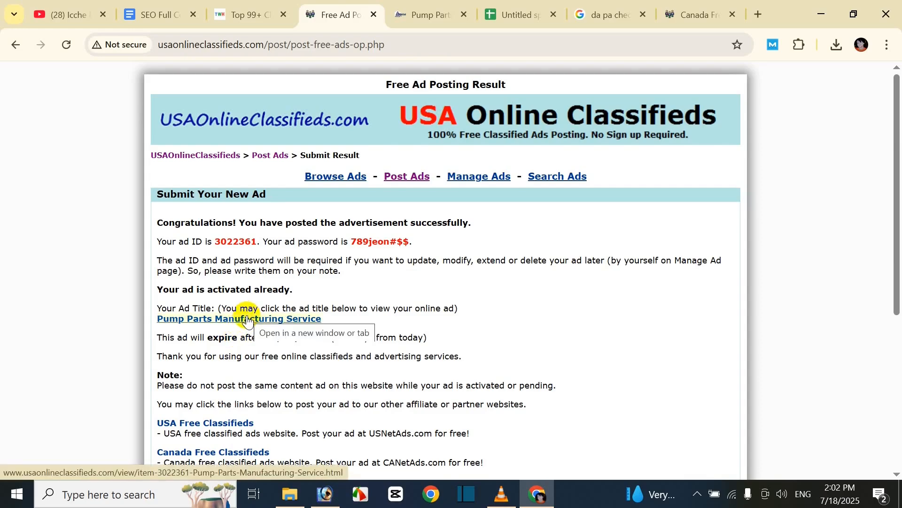
click(248, 320)
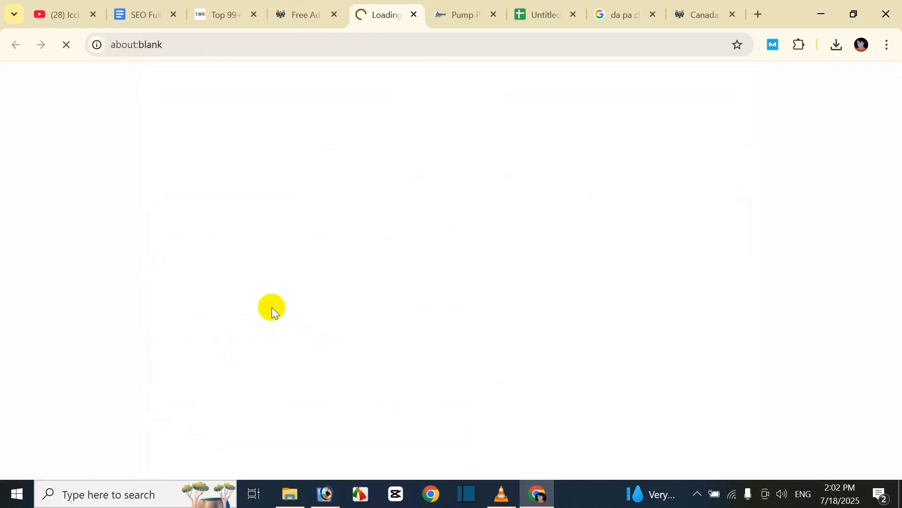
scroll(305, 281, down, 1)
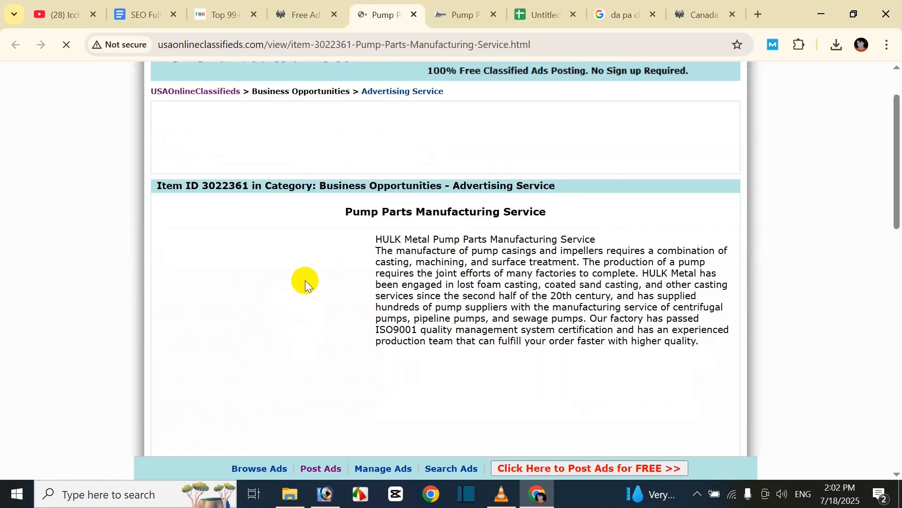
scroll(311, 271, down, 1)
scroll(311, 272, down, 3)
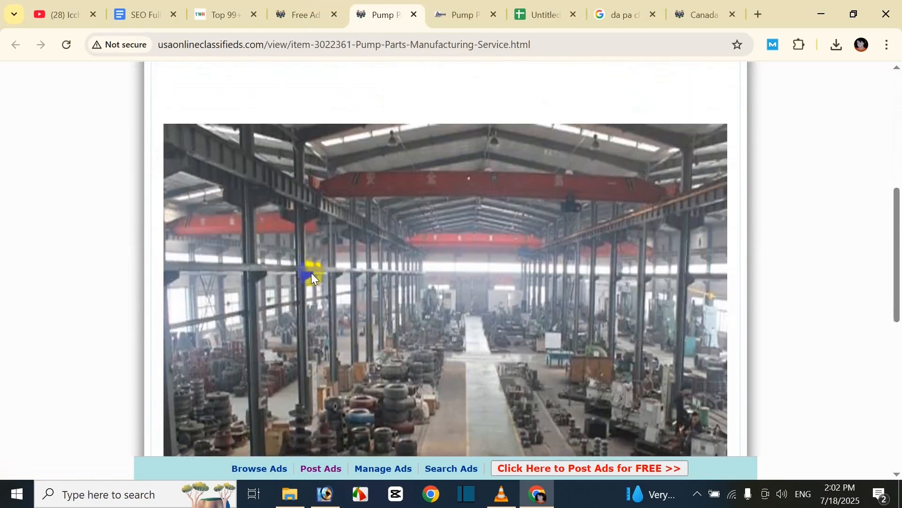
scroll(312, 272, up, 3)
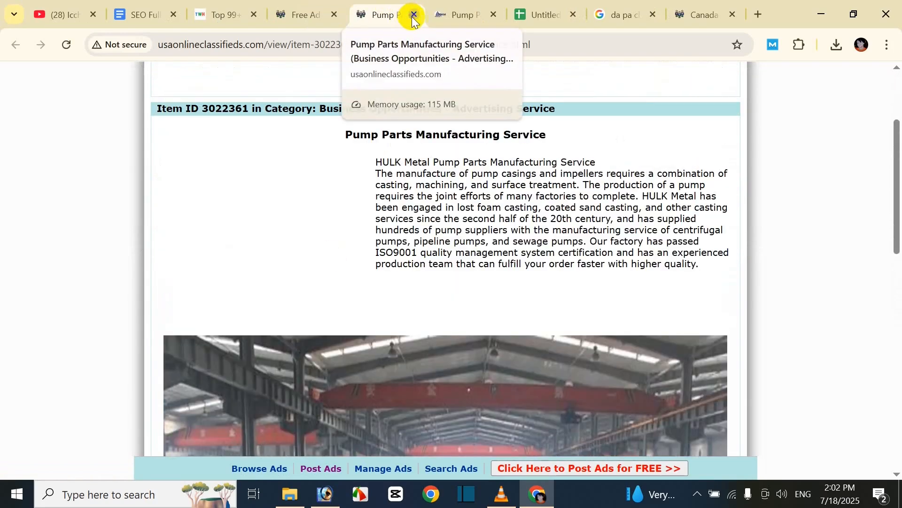
click(413, 14)
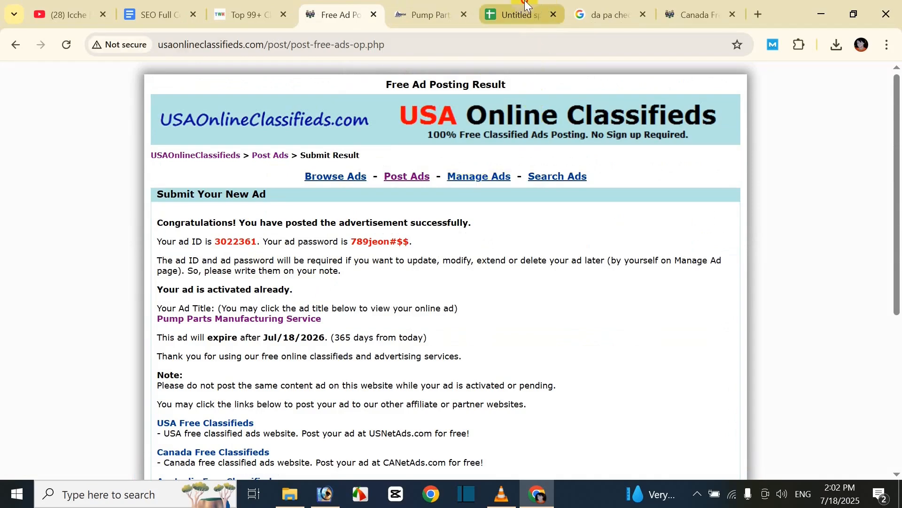
Create a blank Google Sheets spreadsheet with sheets.new.
click(515, 15)
click(237, 45)
text(s)
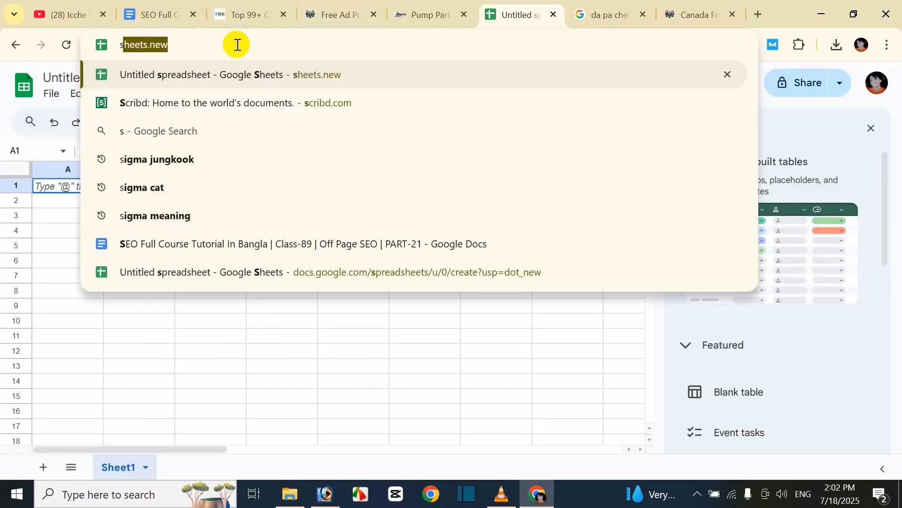
key(Return)
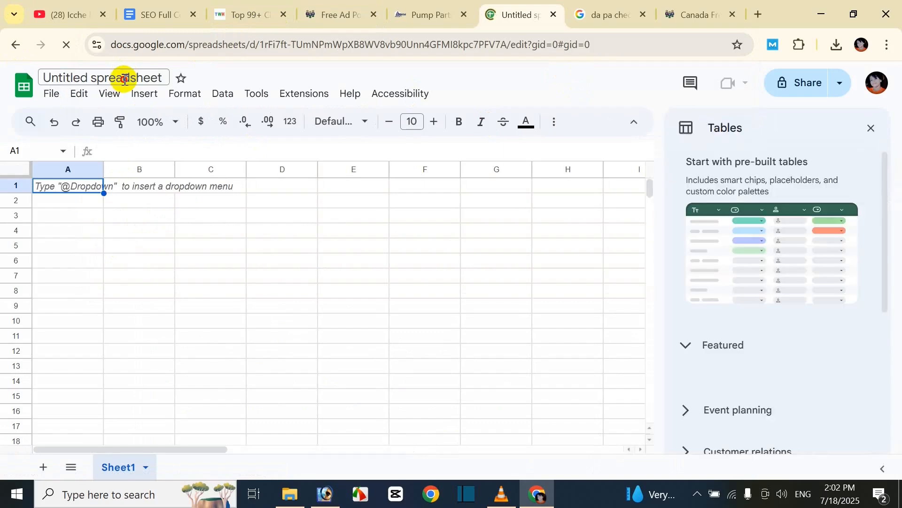
click(124, 78)
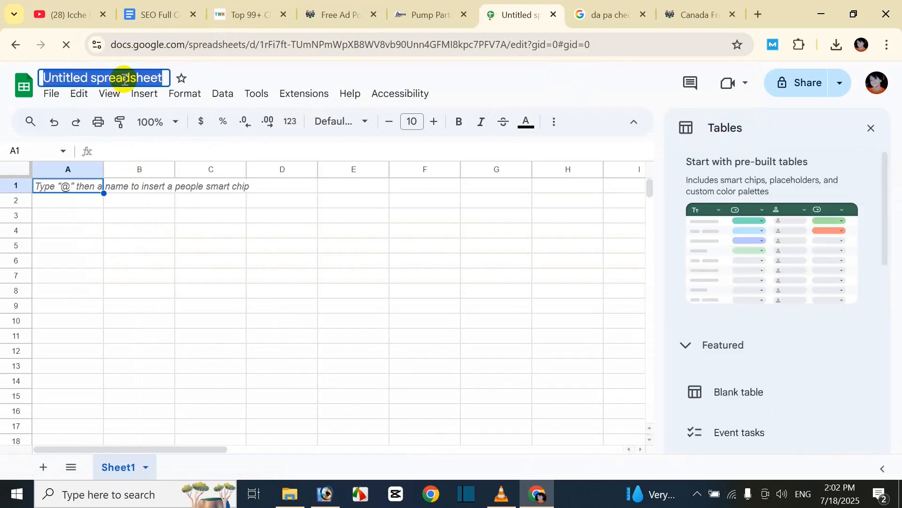
click(168, 13)
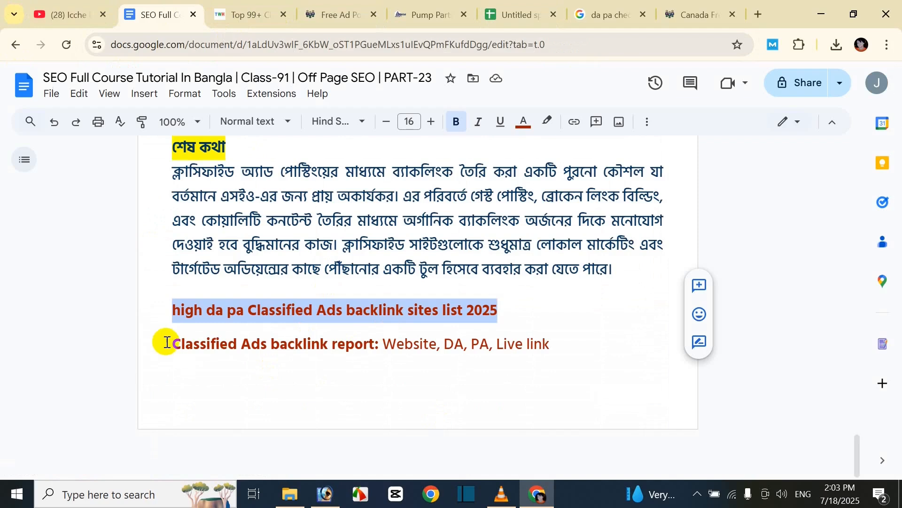
drag(169, 343, 329, 347)
key(ctrl+c)
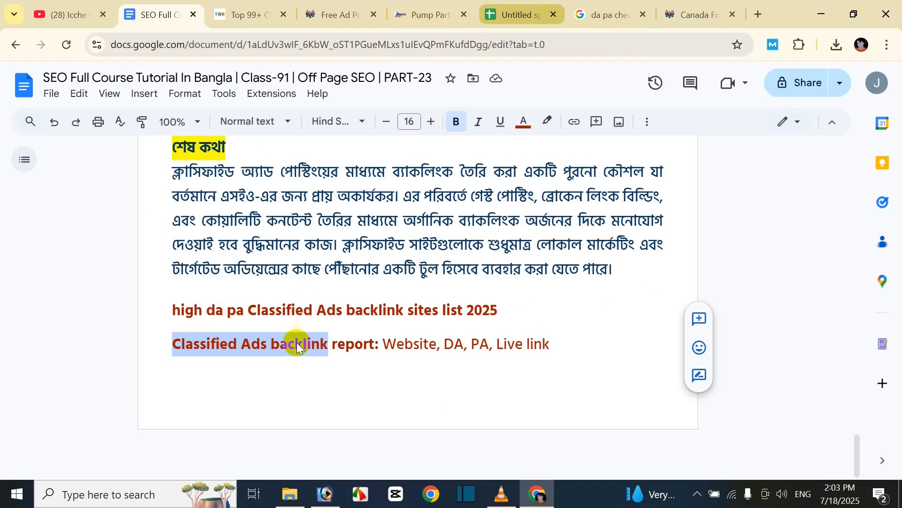
key(ctrl+6)
key(ctrl+v)
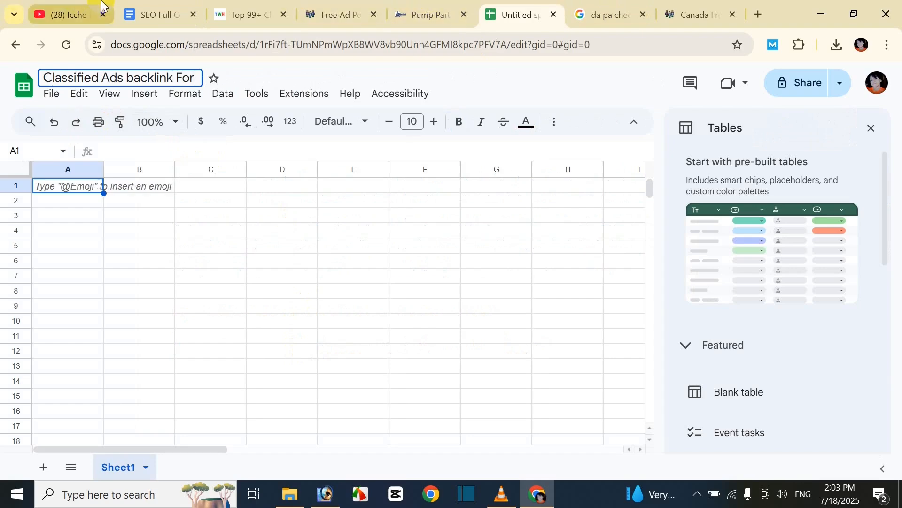
click(416, 13)
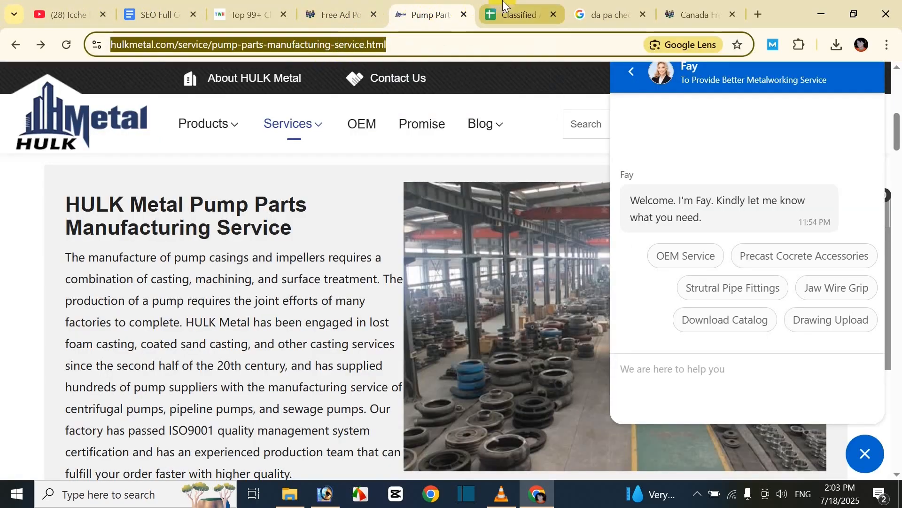
key(ctrl+Tab)
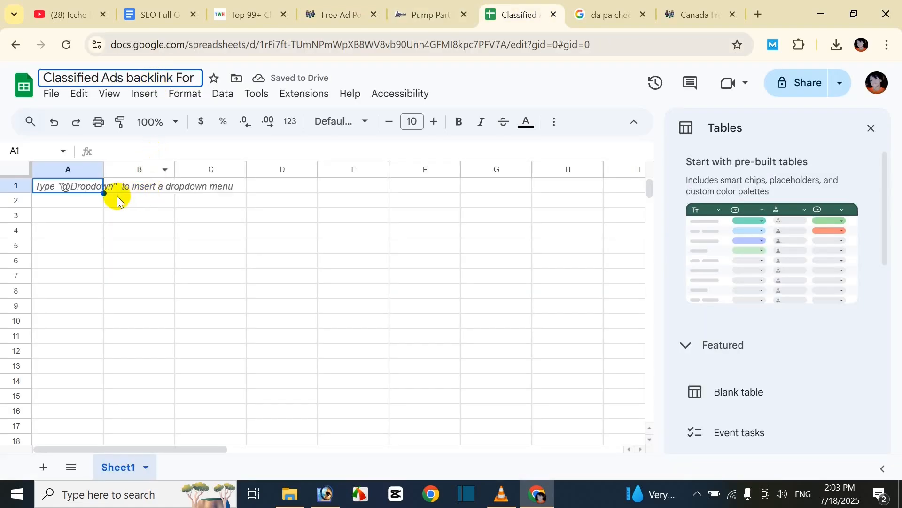
text(https://www.hulkmetal.com/service/pump-parts-manufacturing-service.html)
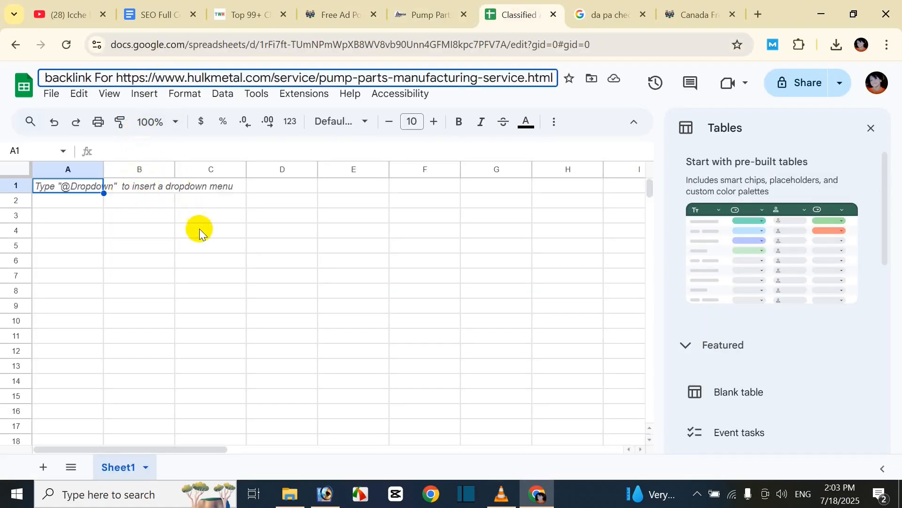
click(209, 219)
click(169, 14)
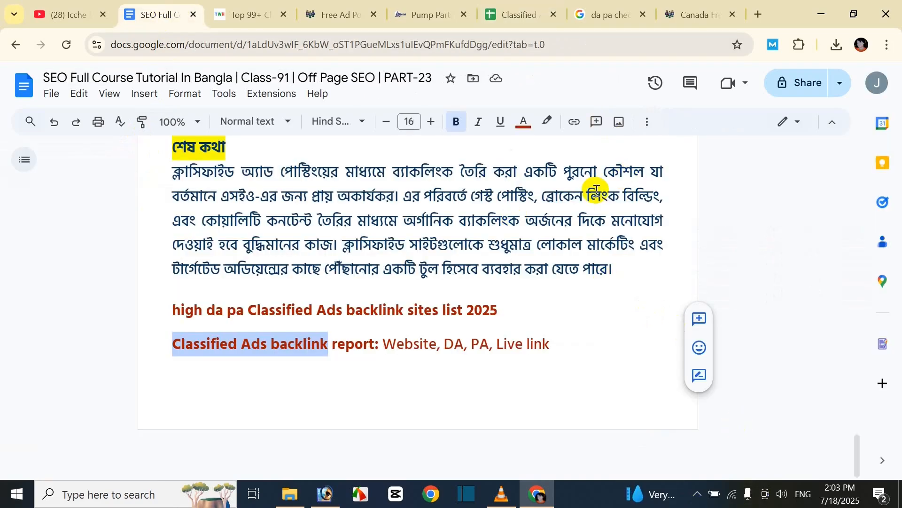
click(533, 6)
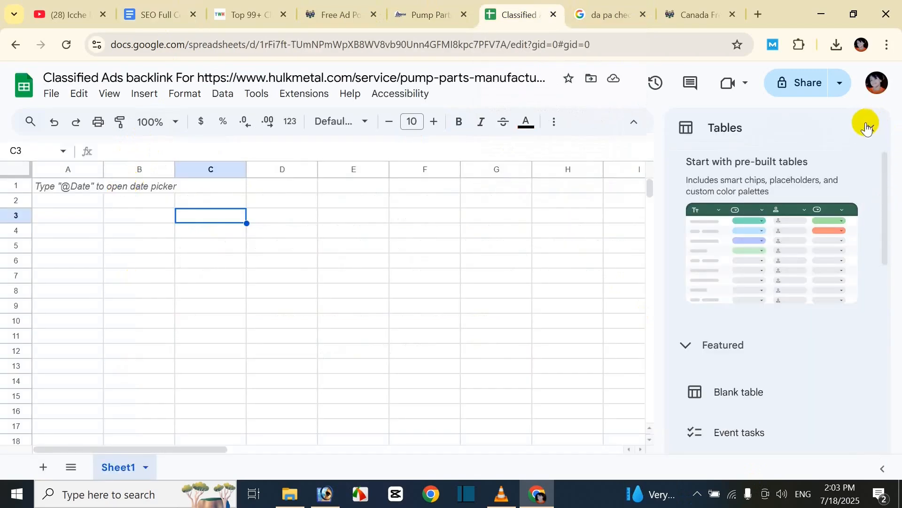
Type the row 1 headers Website, DA, PA and Link Link.
click(56, 186)
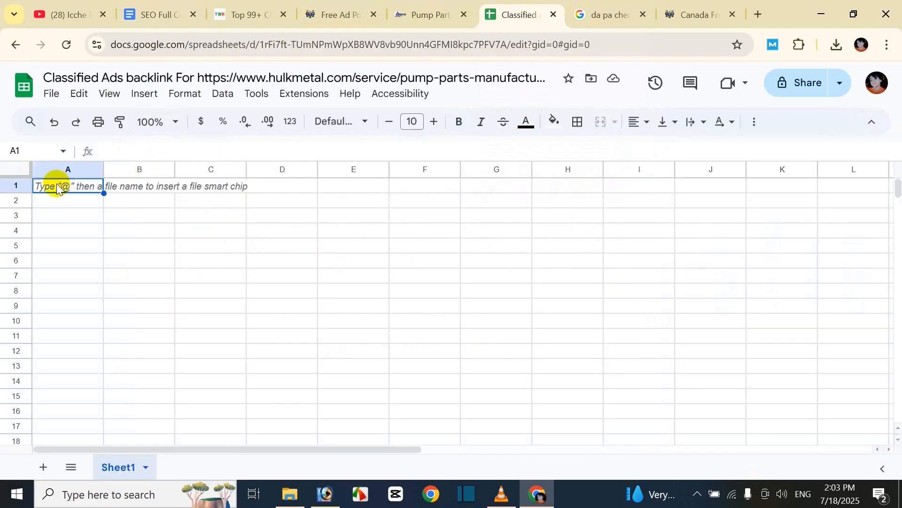
text(Webs)
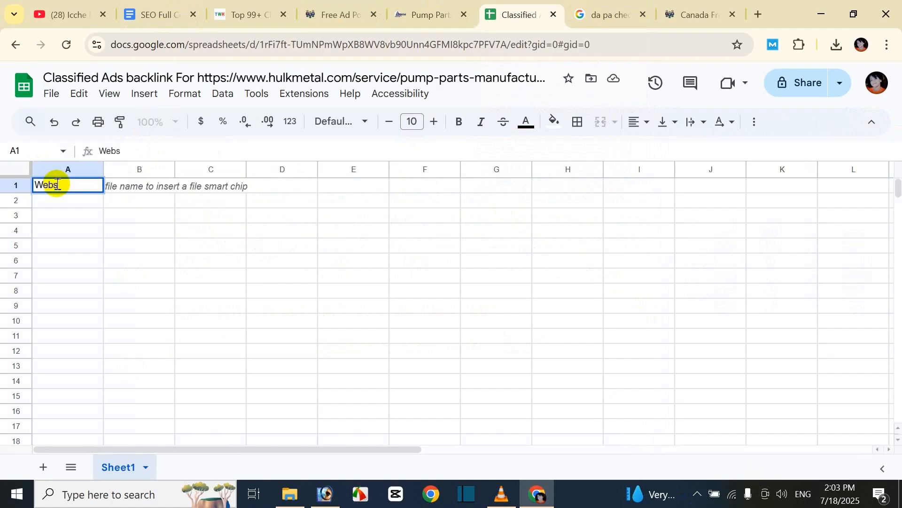
text(ite)
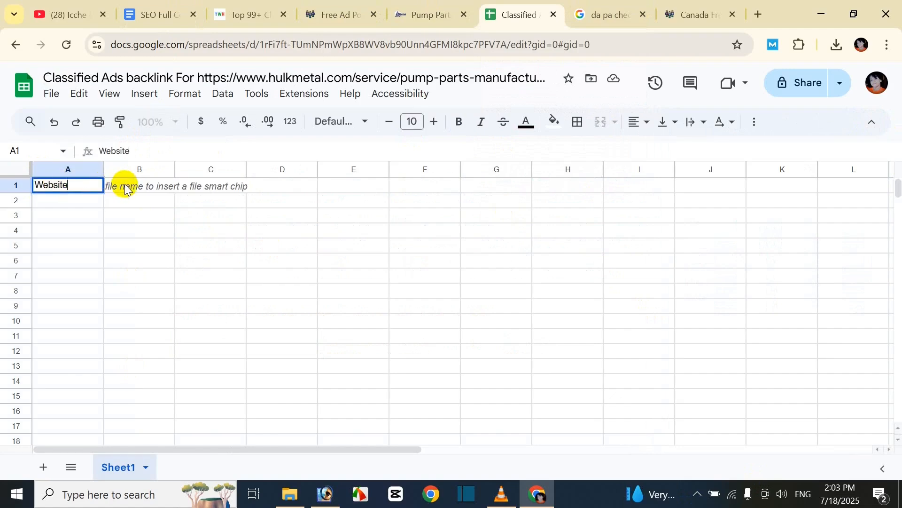
click(125, 188)
text(DA)
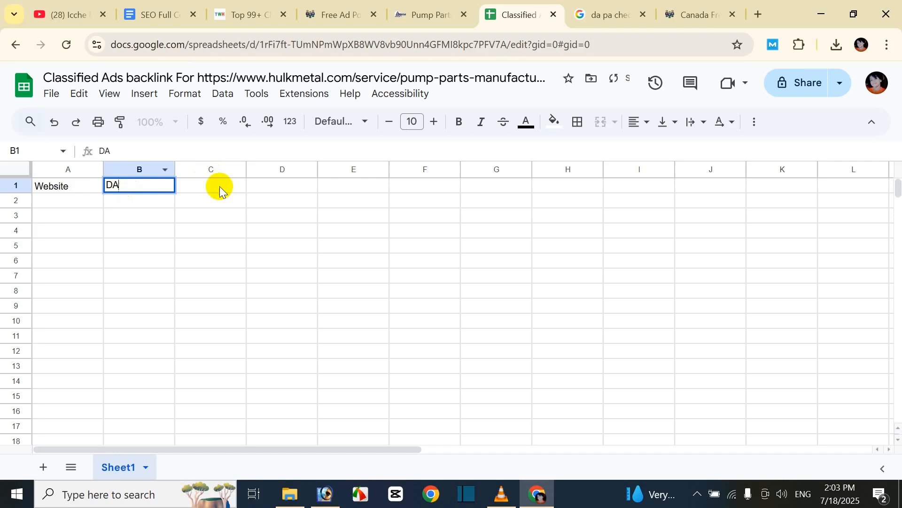
click(220, 188)
text(PA)
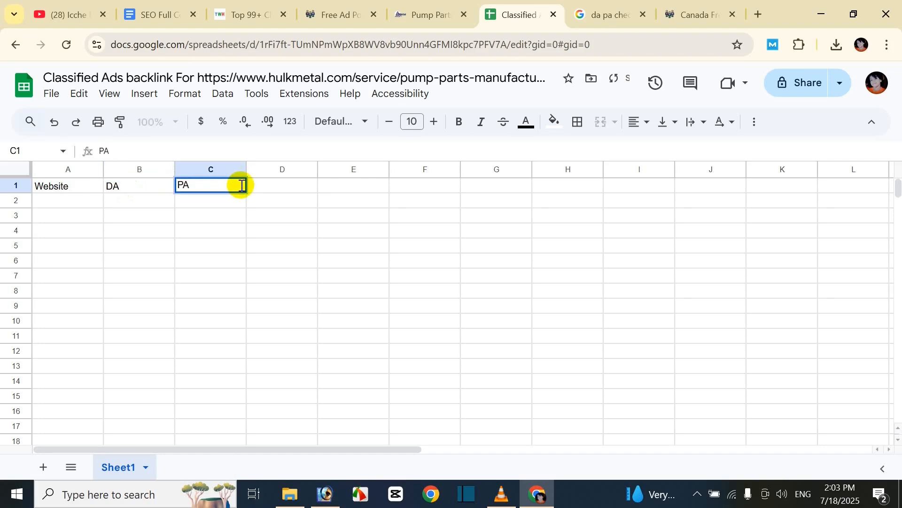
key(Tab)
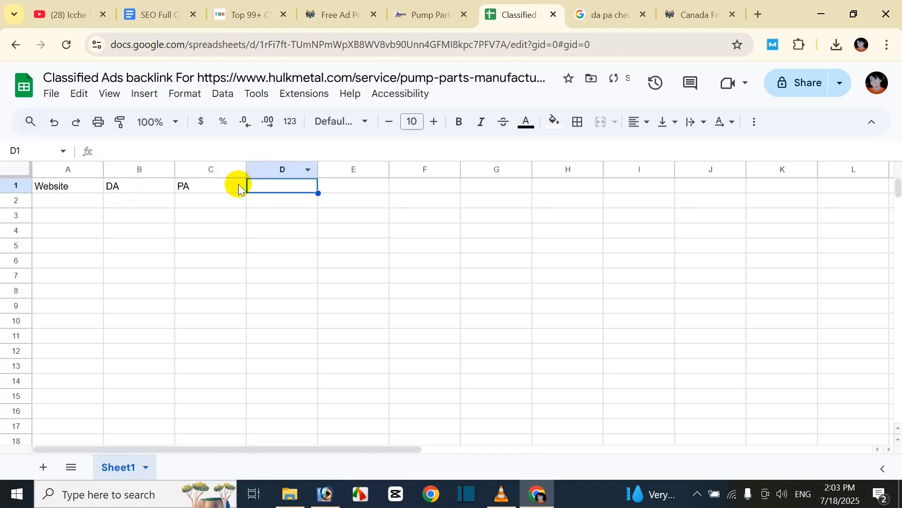
click(173, 26)
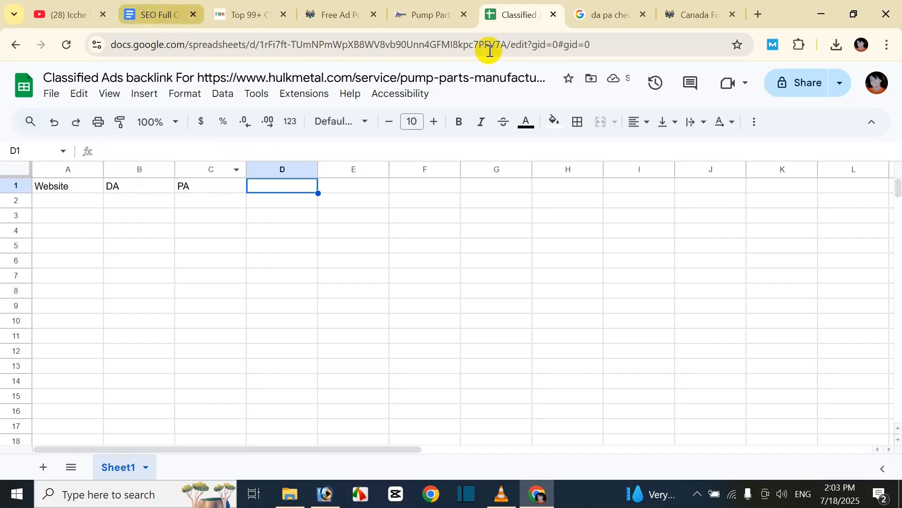
click(529, 8)
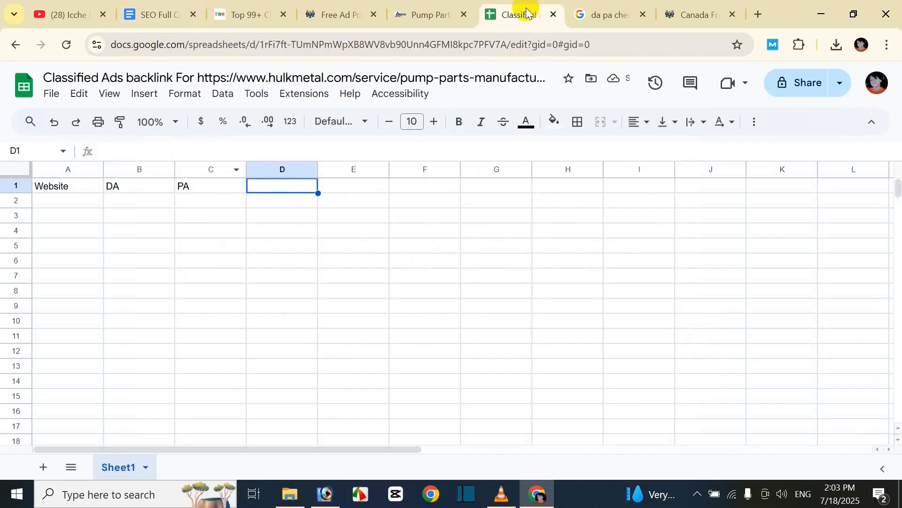
text(Link Link)
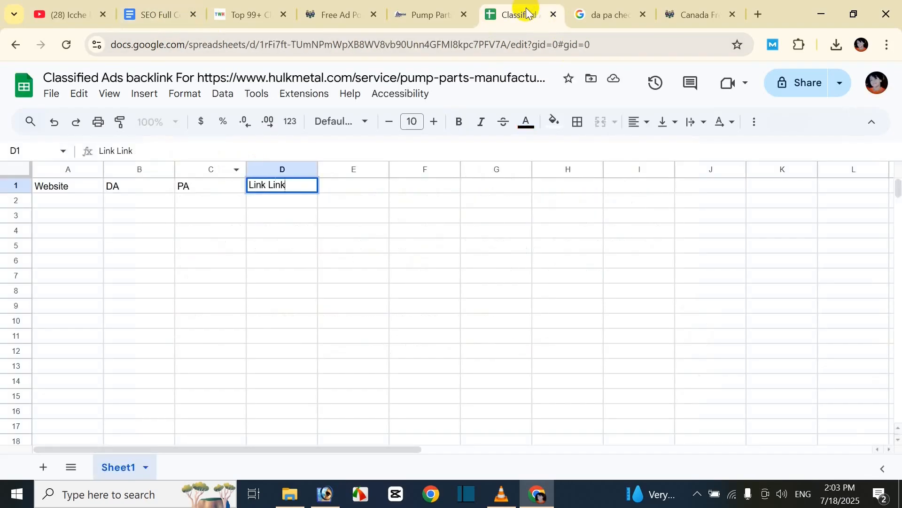
click(550, 303)
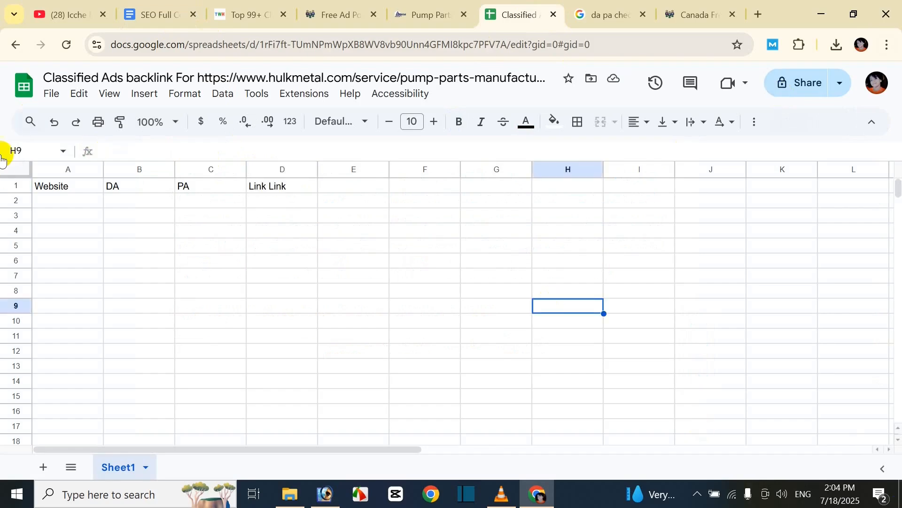
Insert an Image Screenshot column after column A and rename A1 to Targeted Website.
right_click(66, 170)
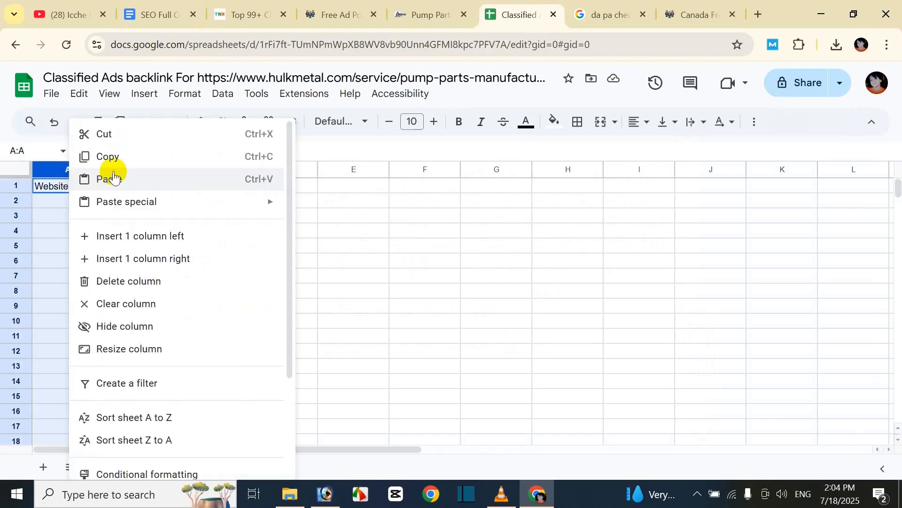
click(149, 261)
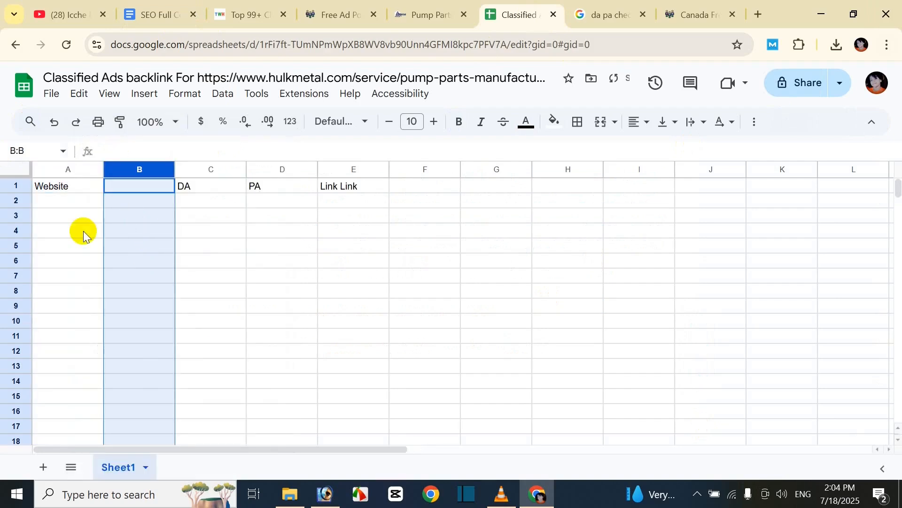
click(139, 192)
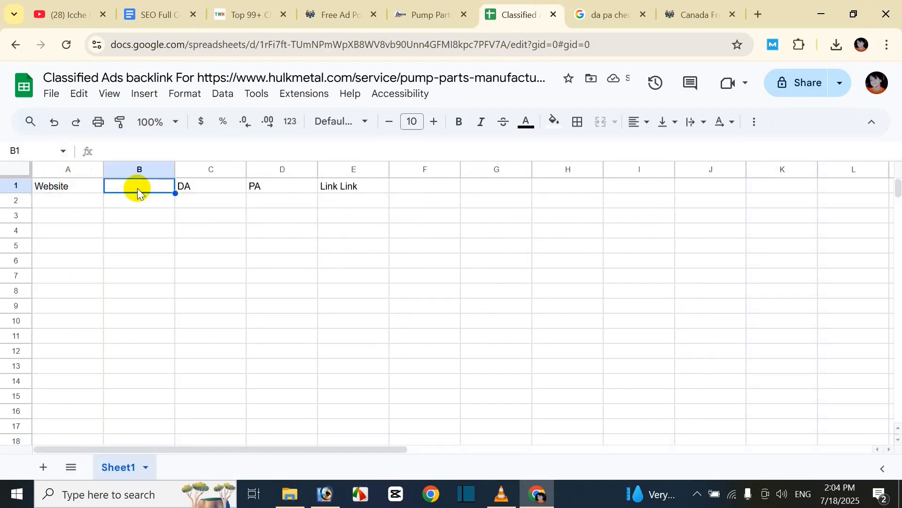
text(Image Scree)
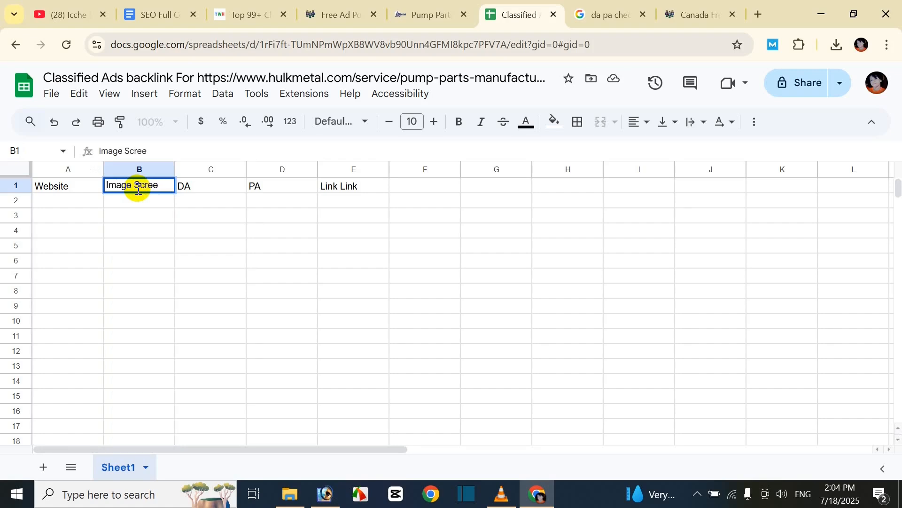
text(nshot)
click(149, 245)
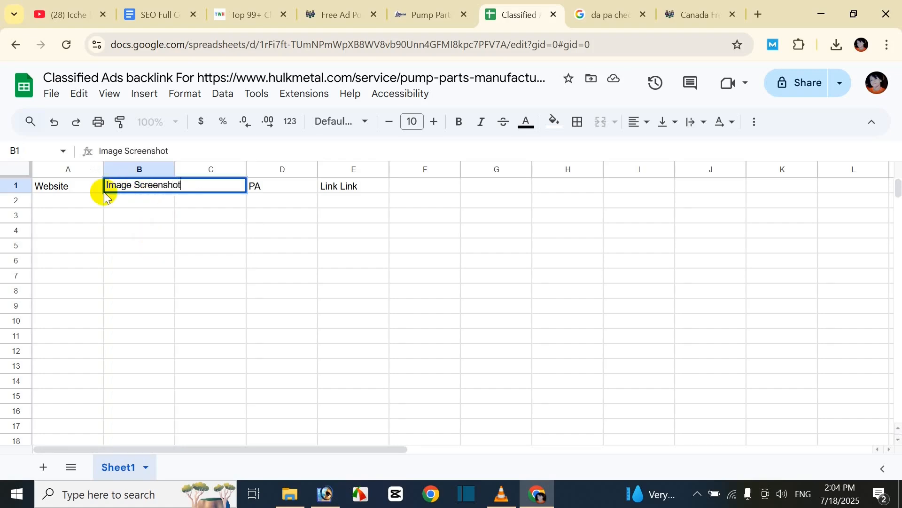
click(77, 190)
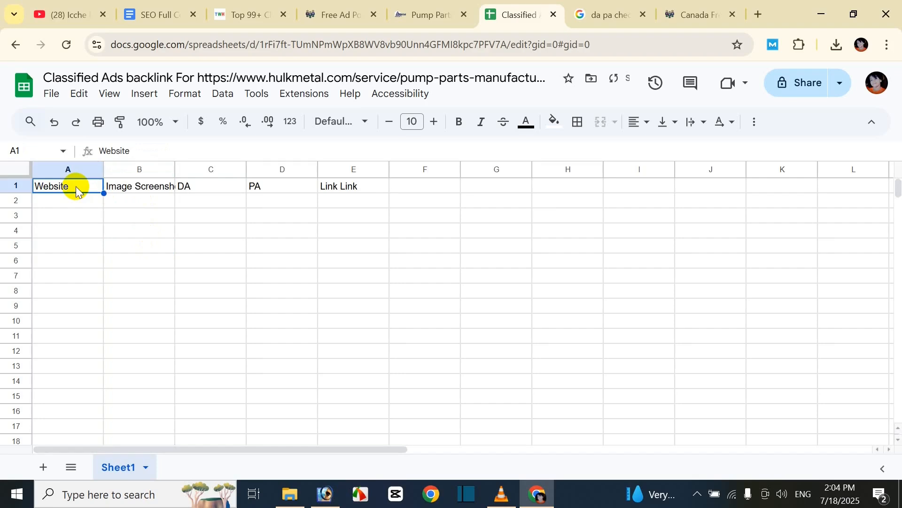
double_click(75, 186)
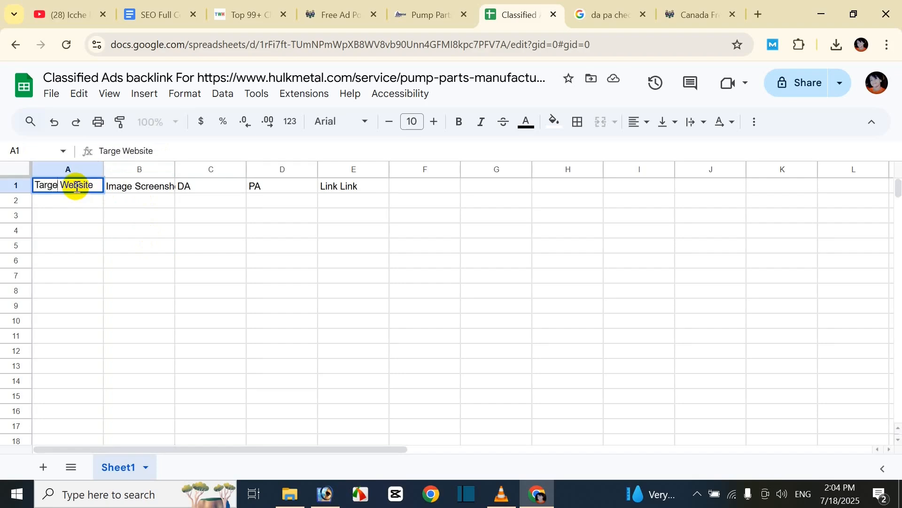
text(d)
click(301, 247)
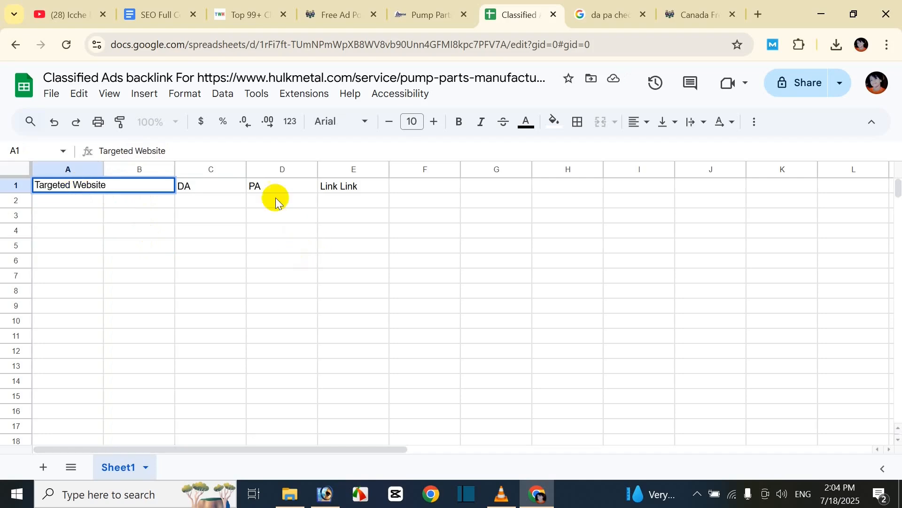
double_click(103, 172)
Make header cells A1:E1 bold, size 13 and yellow-filled, then auto-fit columns A and B.
double_click(183, 170)
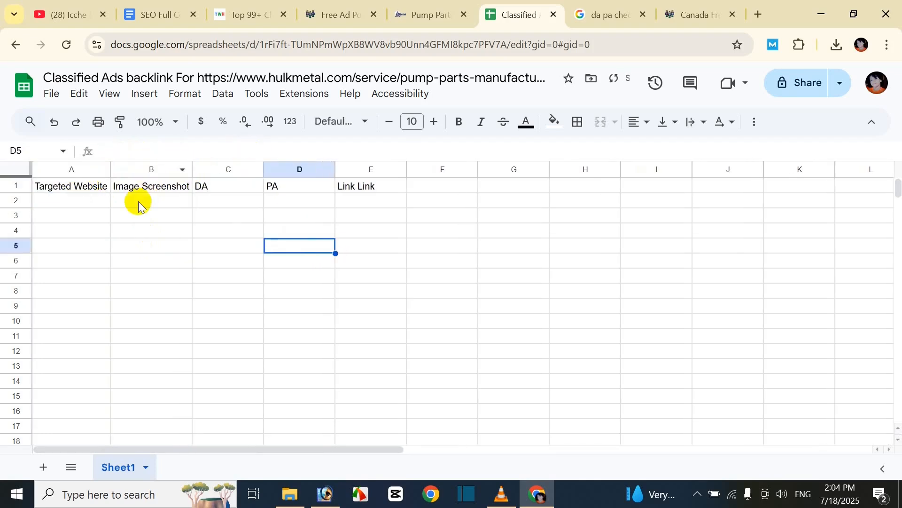
drag(75, 185, 150, 201)
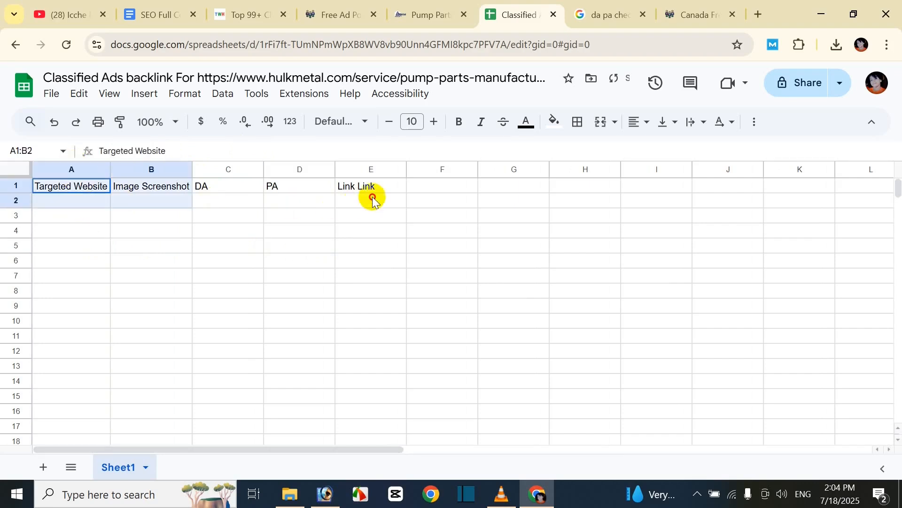
drag(373, 200, 382, 178)
click(435, 123)
click(435, 123)
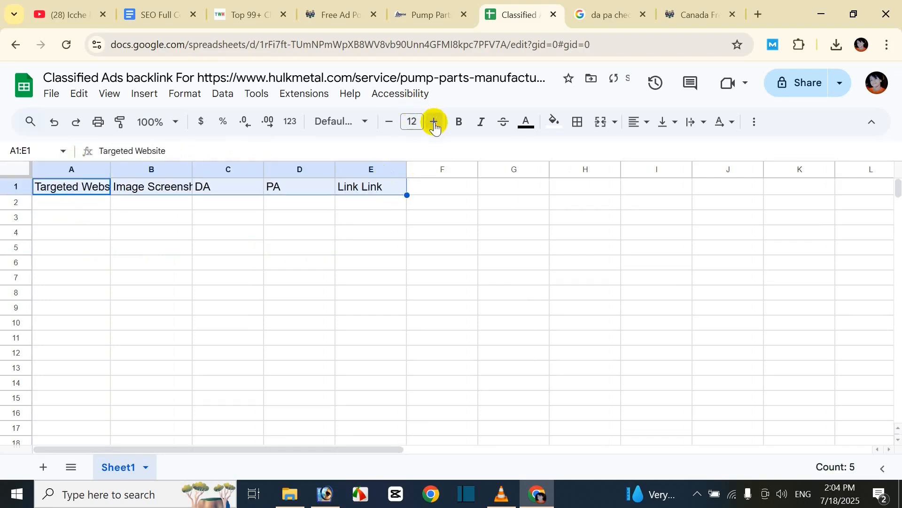
click(435, 123)
click(459, 122)
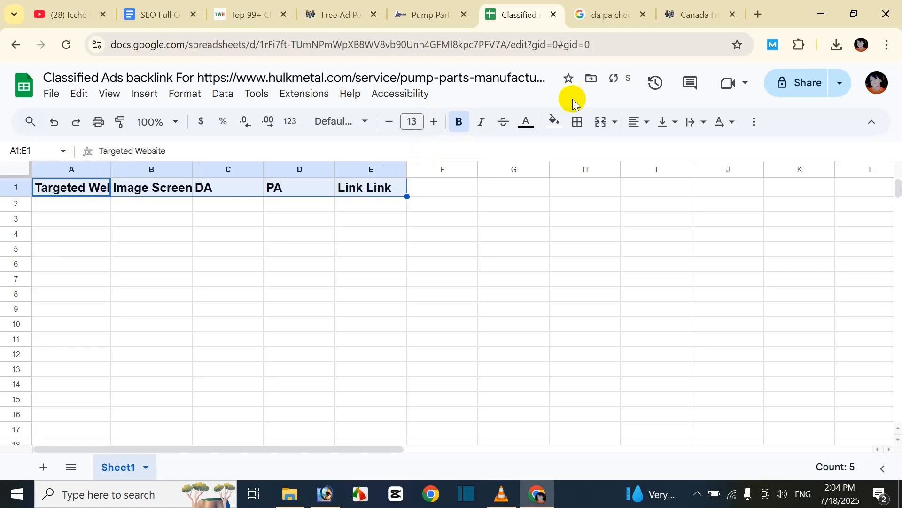
click(555, 123)
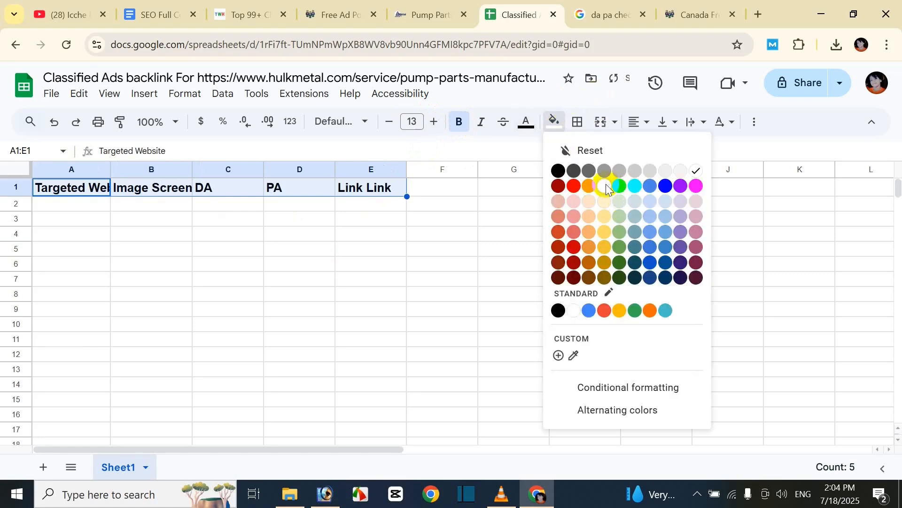
click(605, 186)
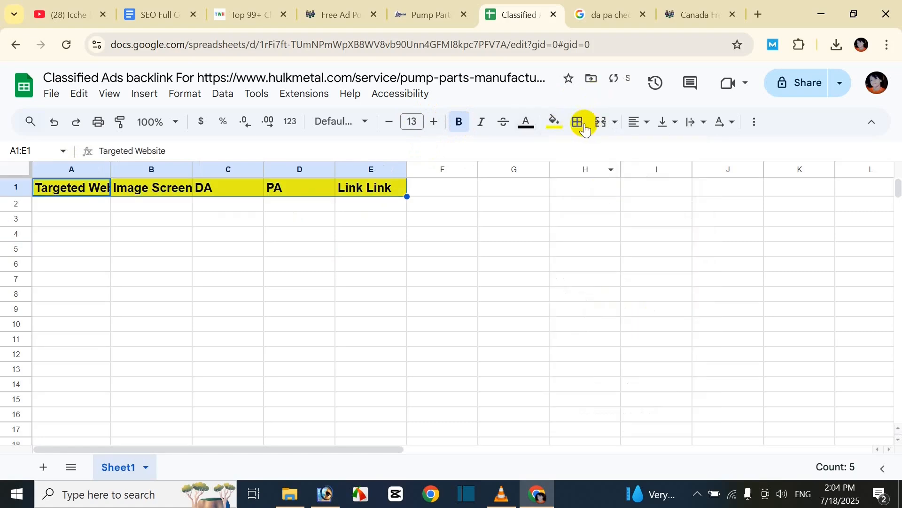
click(298, 266)
double_click(111, 167)
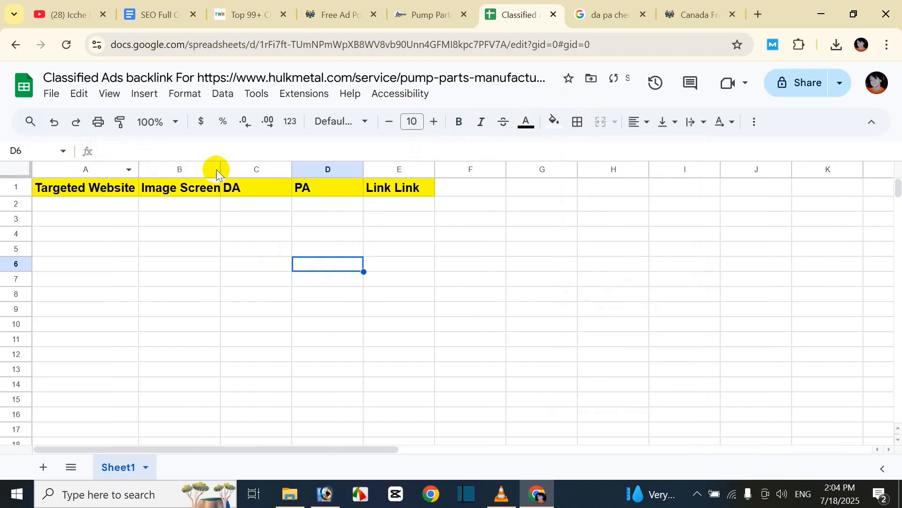
double_click(219, 168)
Paste the HULK Metal pump-parts-manufacturing-service.html page URL into cell A2.
click(91, 207)
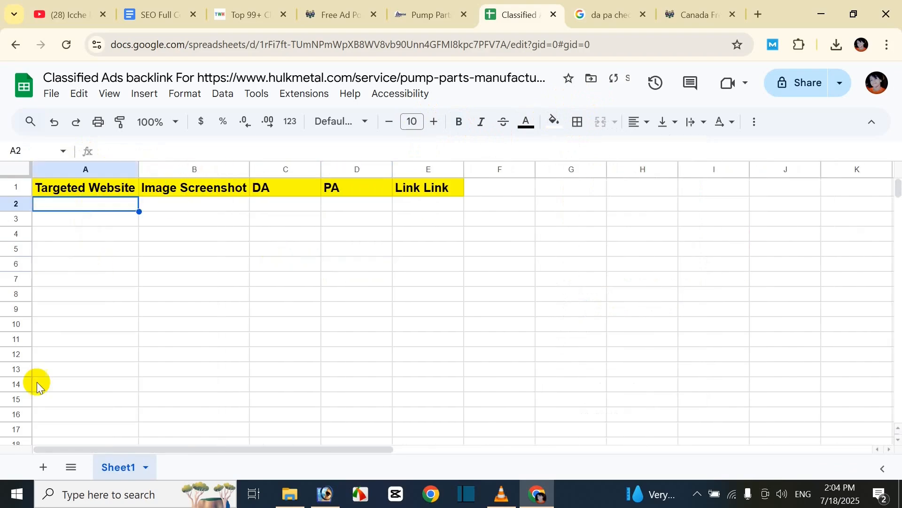
click(445, 6)
click(364, 53)
key(ctrl+c)
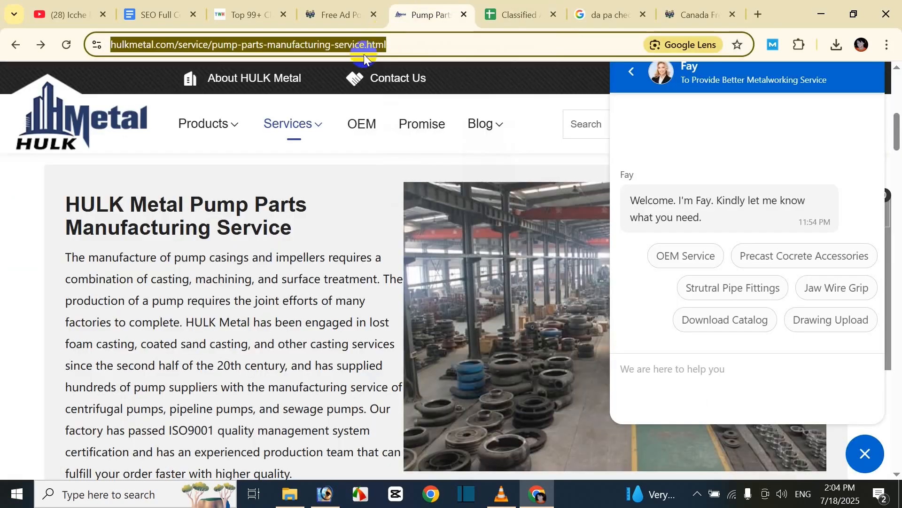
click(517, 14)
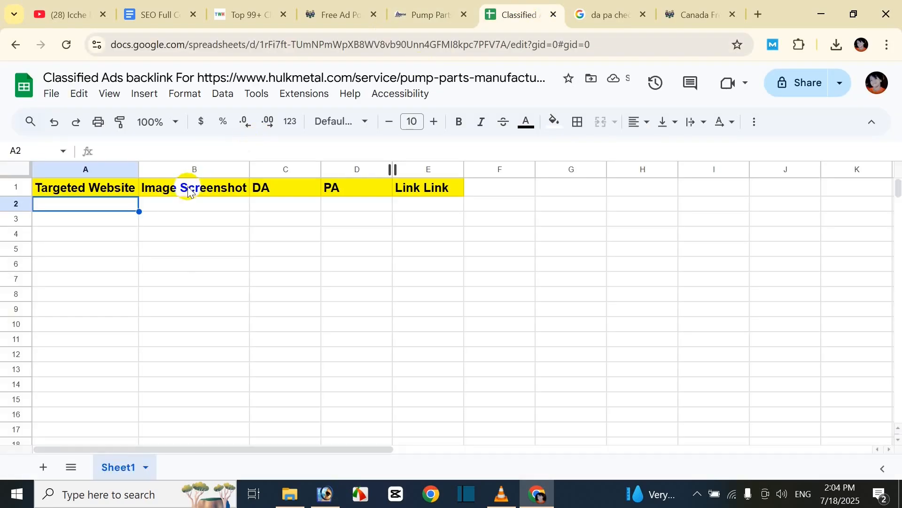
key(ctrl+v)
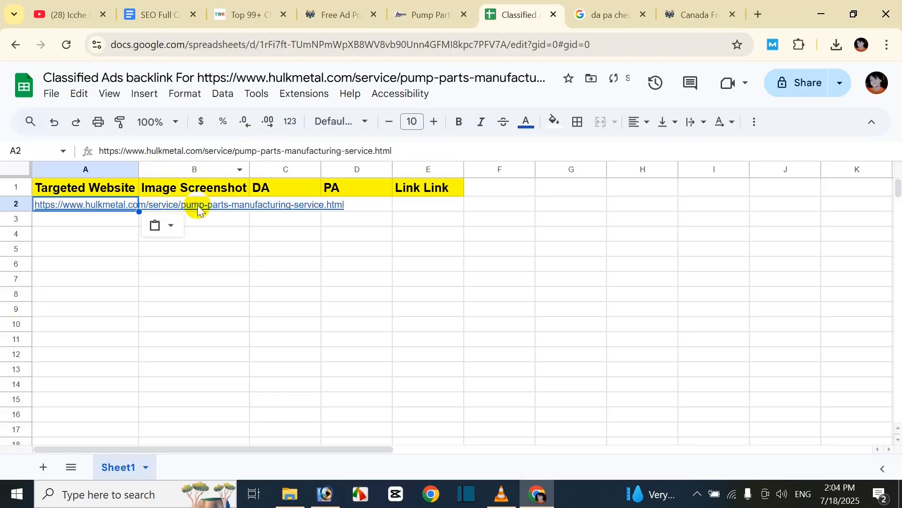
Centre-align the table range A1:E7.
click(190, 209)
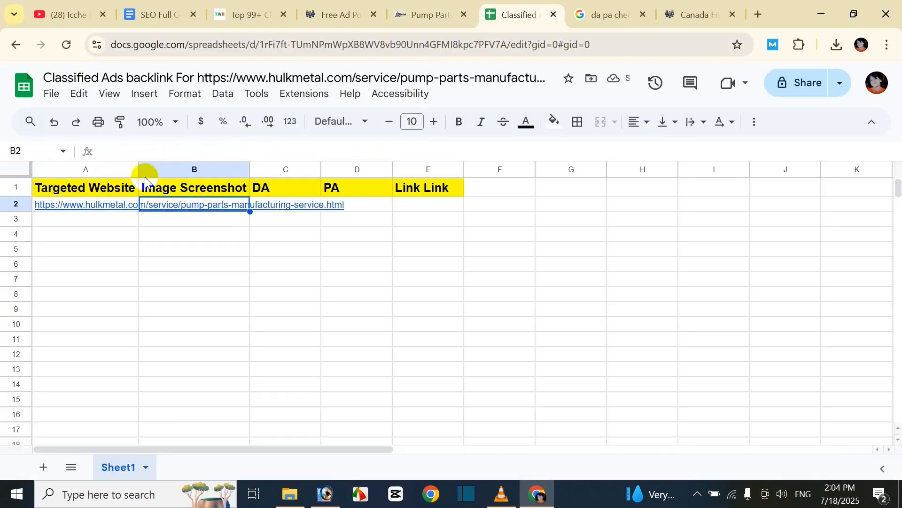
drag(130, 187, 414, 278)
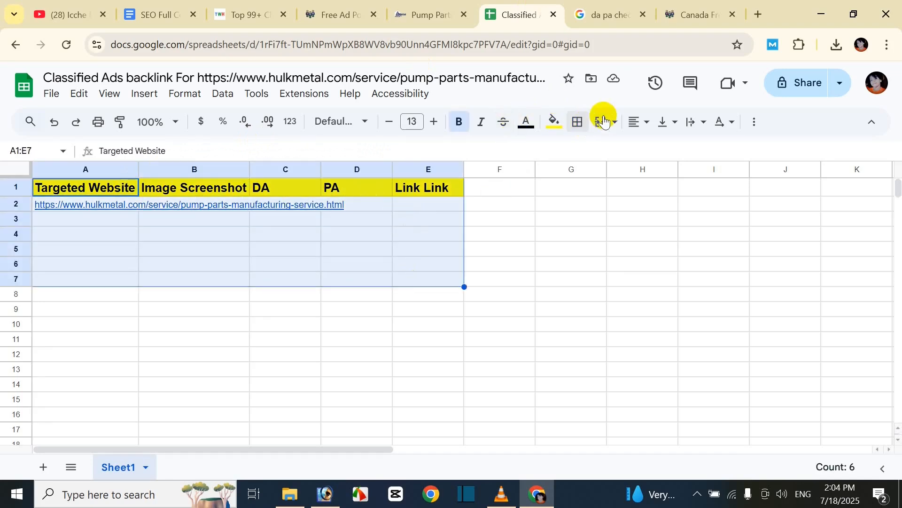
click(639, 122)
click(668, 149)
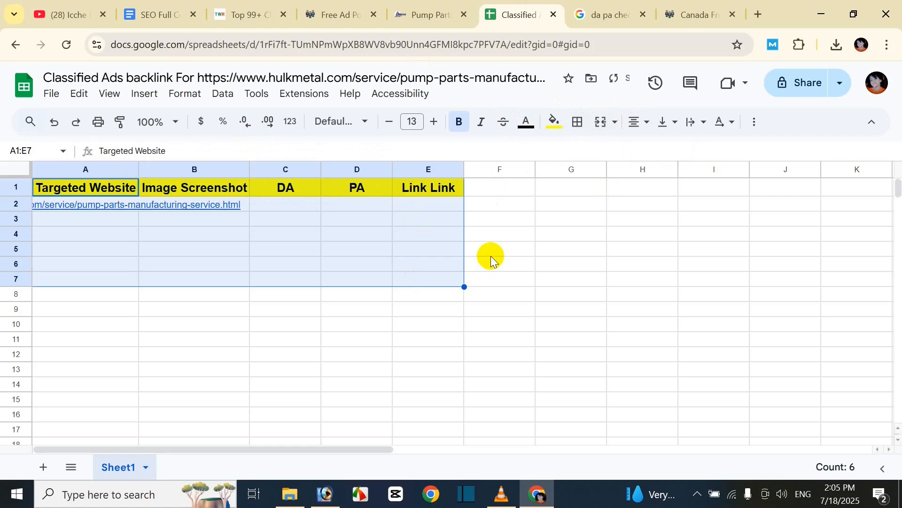
click(490, 256)
Fill the pump parts URL from A2 down into A3.
click(150, 204)
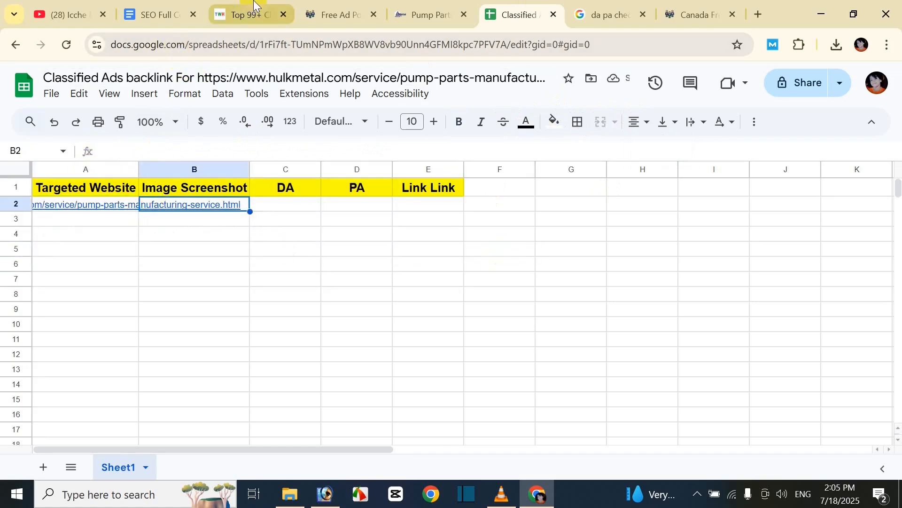
click(136, 204)
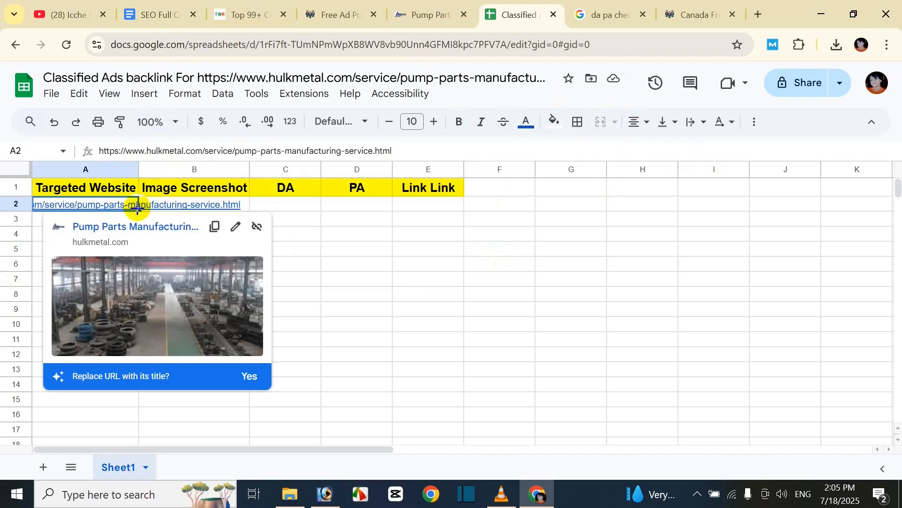
drag(133, 219, 229, 271)
click(229, 272)
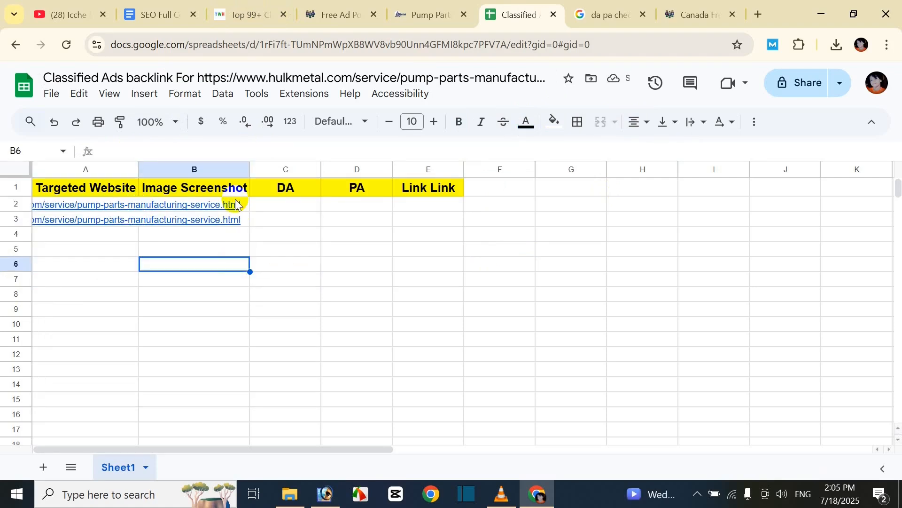
click(233, 203)
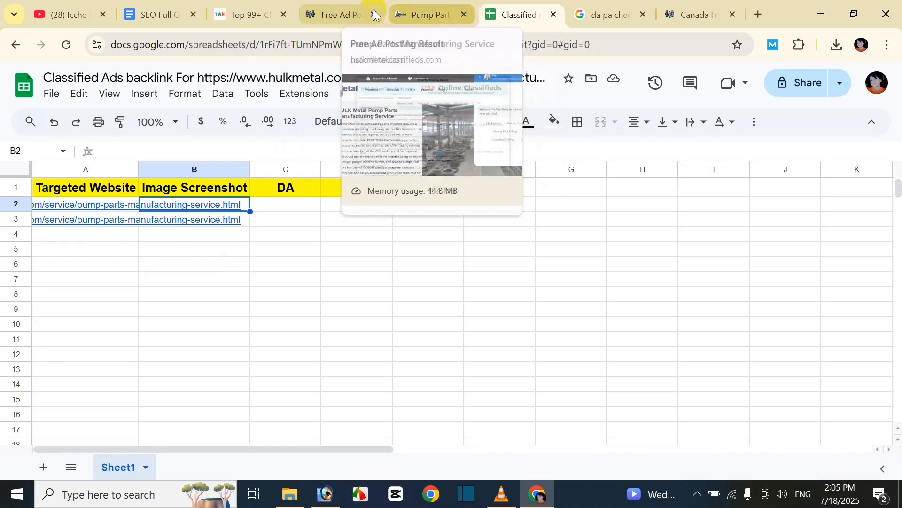
Open the posted Pump Parts Manufacturing Service ad in its own tab to confirm it's live, then return to the posting result.
click(337, 11)
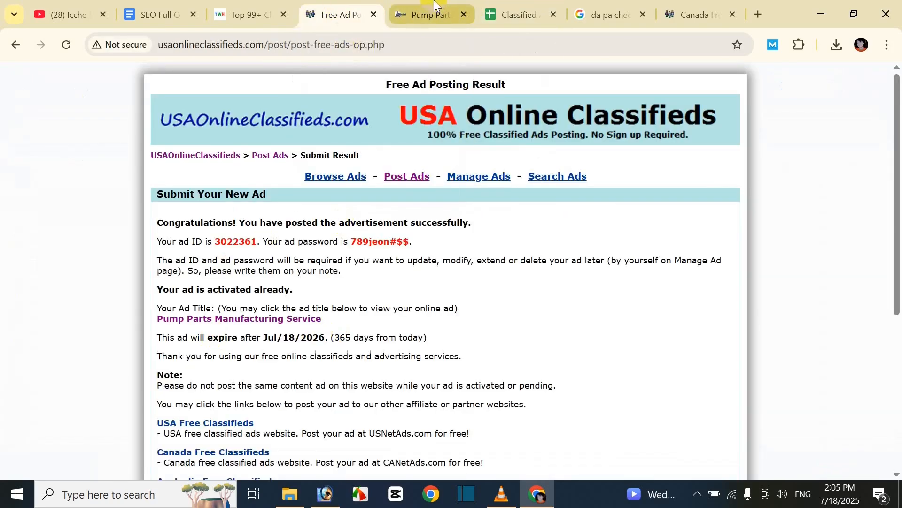
click(210, 319)
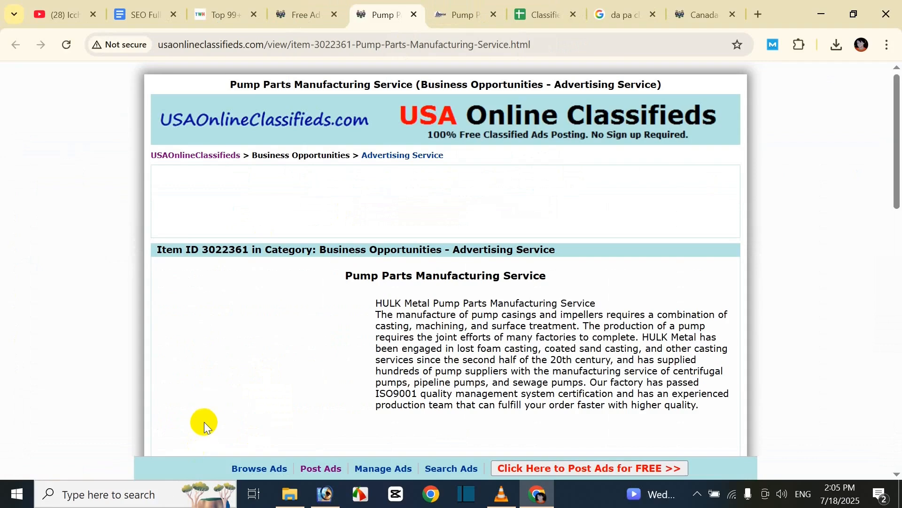
click(305, 12)
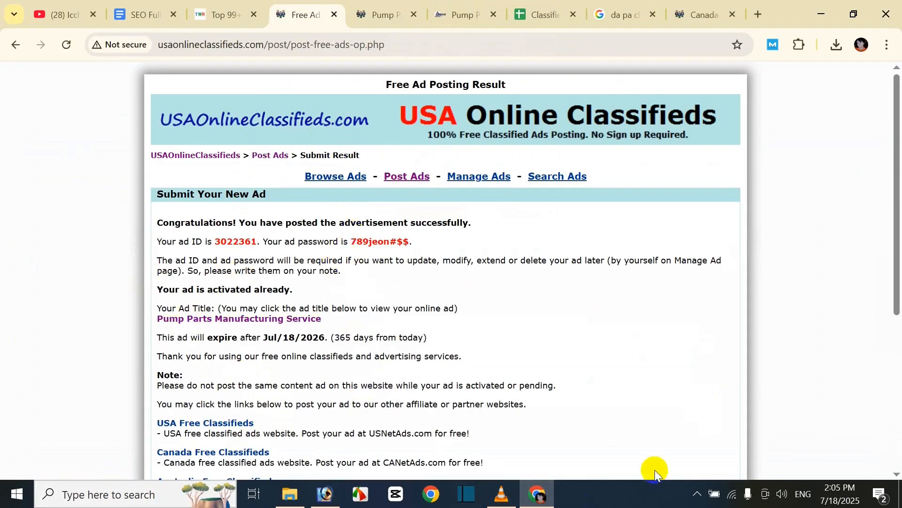
click(697, 493)
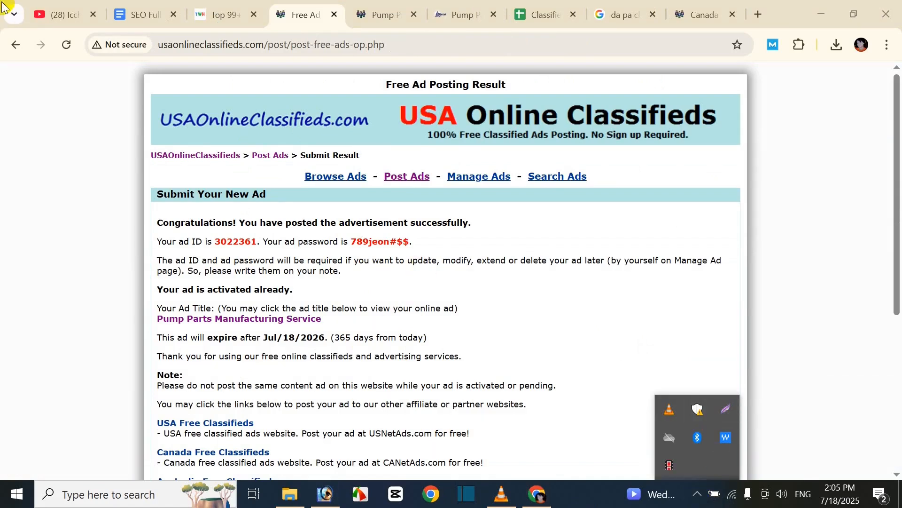
Capture the whole browser window showing the ad posting result with Lightshot.
click(726, 413)
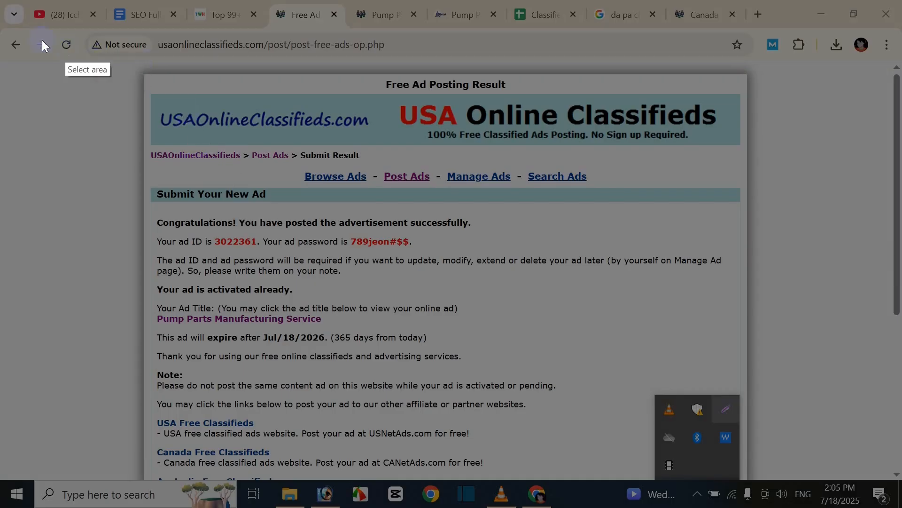
drag(37, 36, 856, 394)
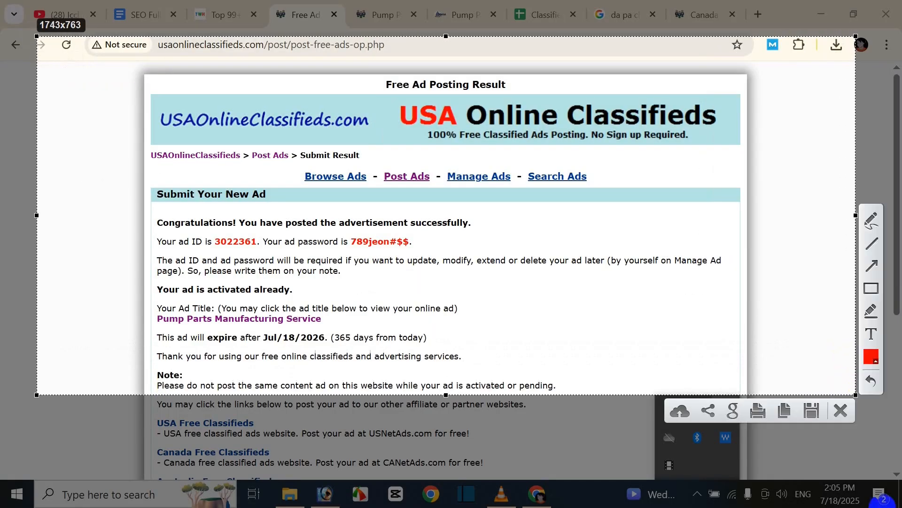
click(839, 411)
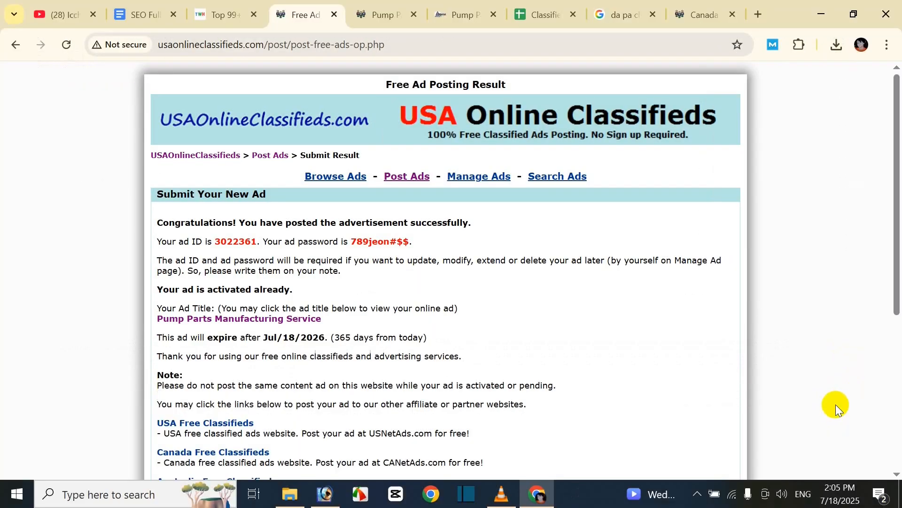
key(Print)
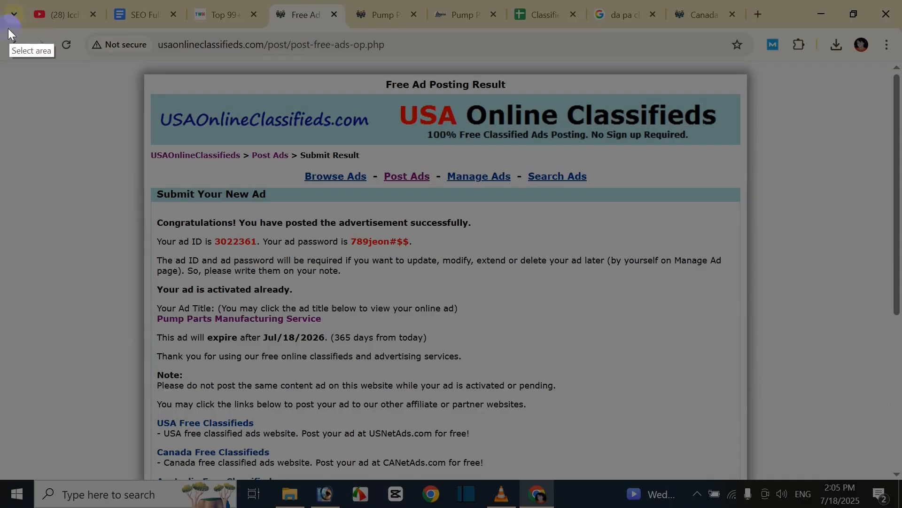
drag(9, 27, 886, 467)
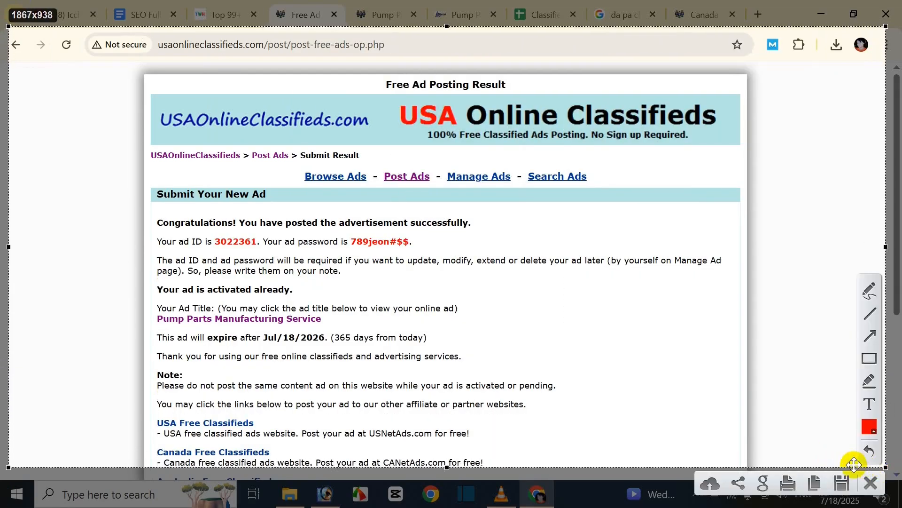
Draw red boxes around the ad ID line and the ad title, then upload the screenshot.
click(870, 359)
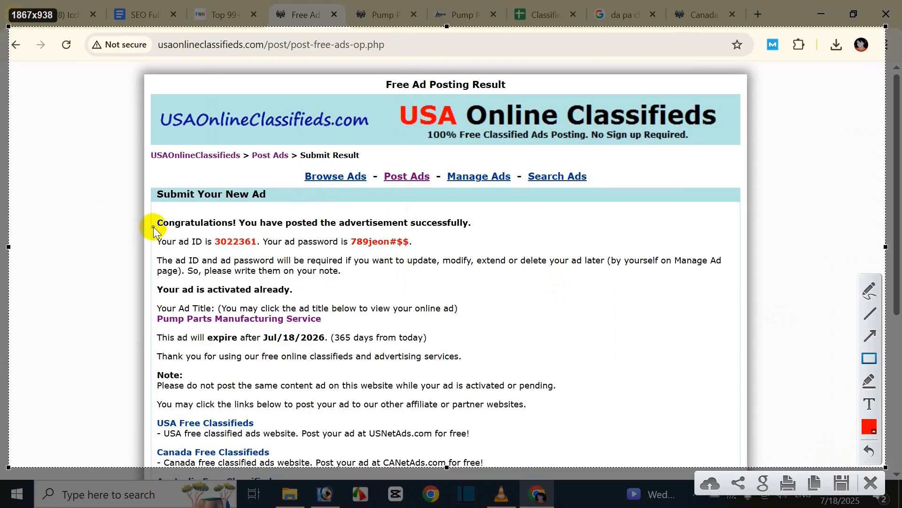
drag(153, 228, 442, 254)
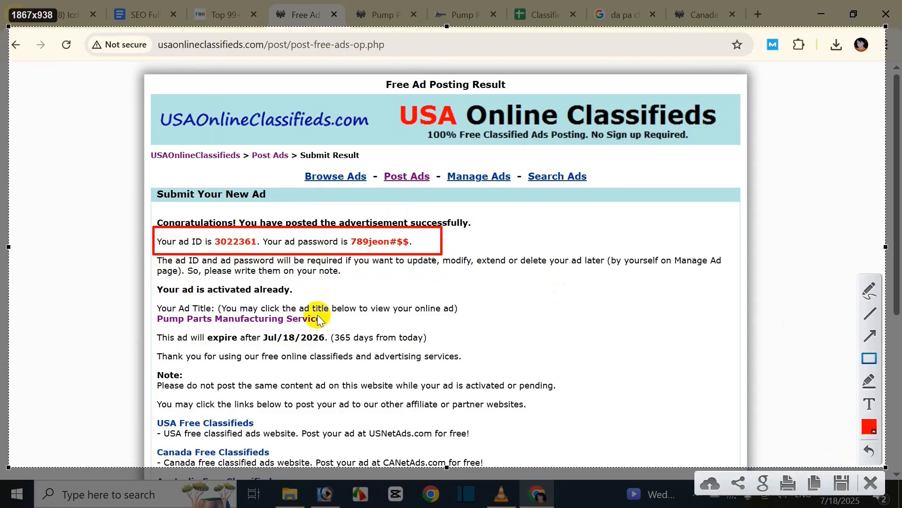
mouse_move(156, 299)
mouse_down()
mouse_move(504, 332)
mouse_move(483, 332)
mouse_up()
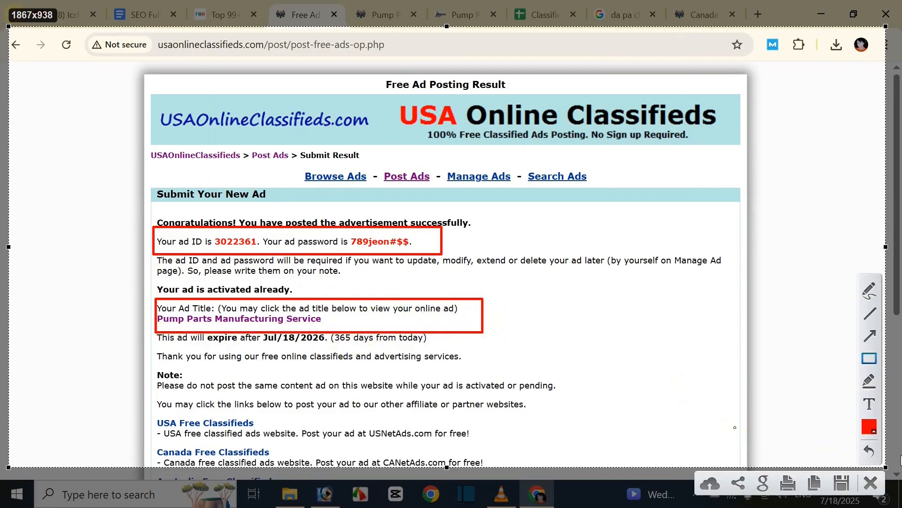
click(710, 483)
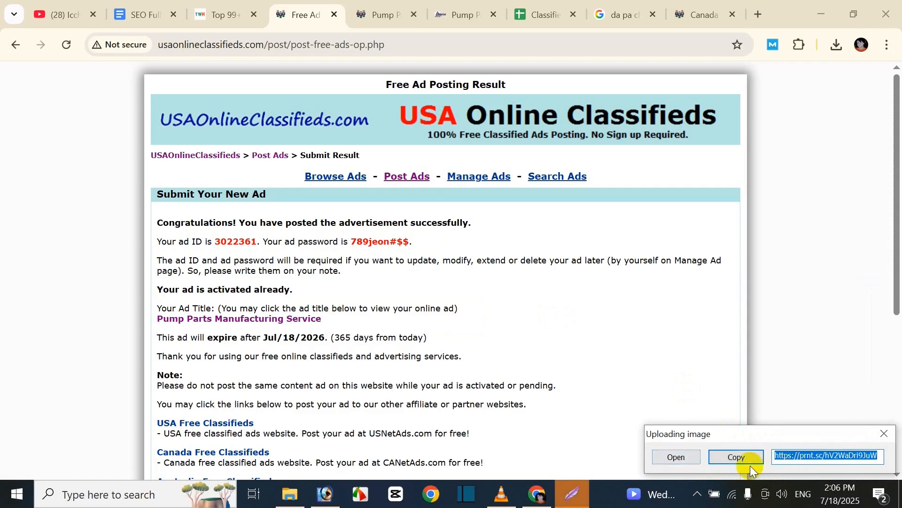
Paste the prnt.sc screenshot link into B2 and check that it opens the screenshot.
click(752, 463)
click(540, 12)
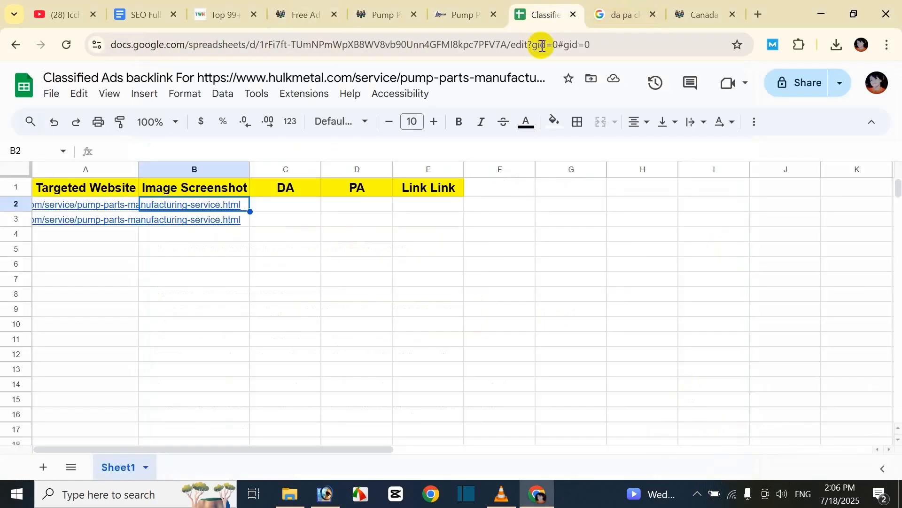
key(ctrl+v)
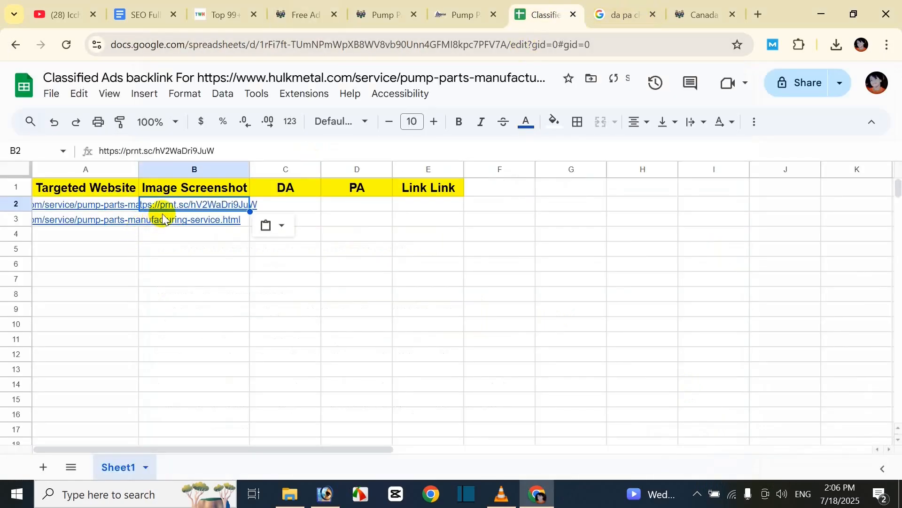
click(179, 238)
click(184, 205)
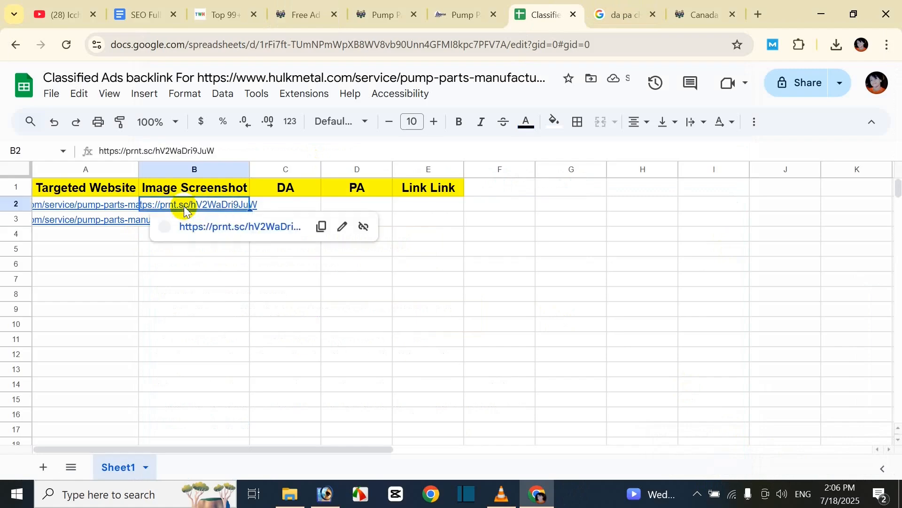
click(211, 228)
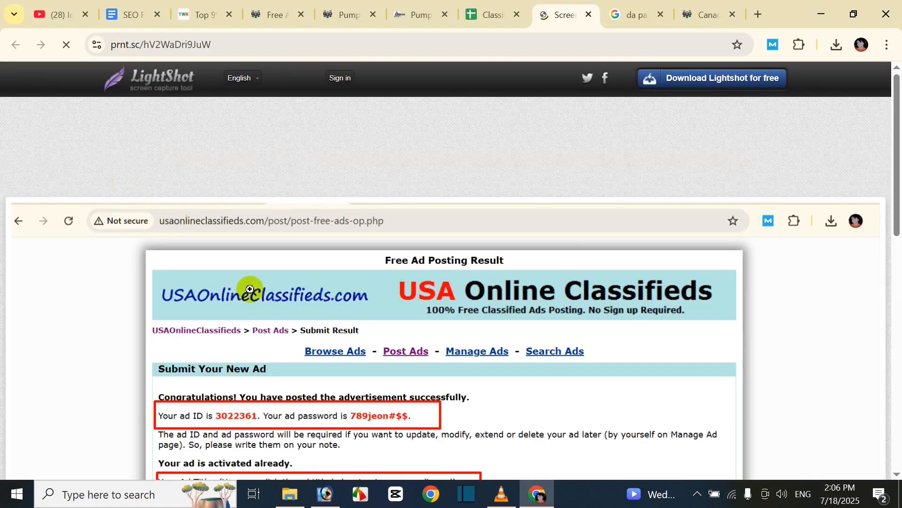
scroll(329, 291, down, 5)
scroll(357, 188, up, 3)
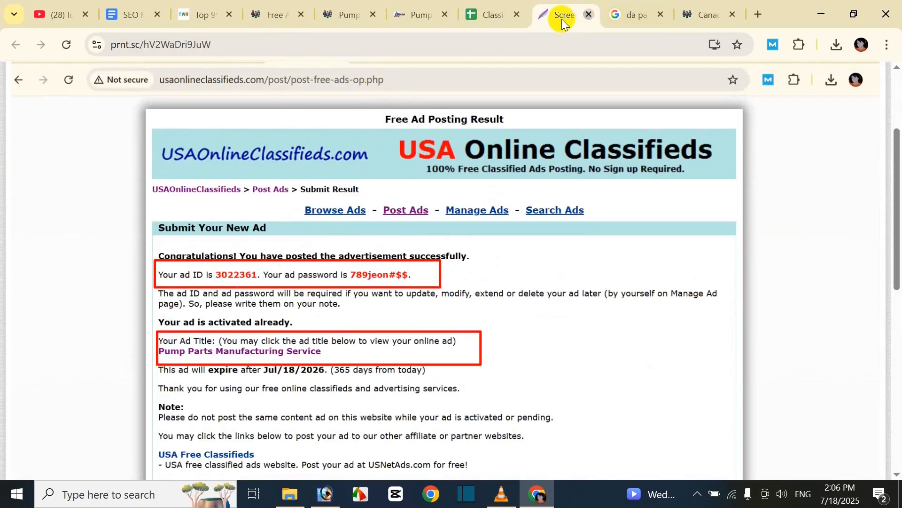
click(589, 14)
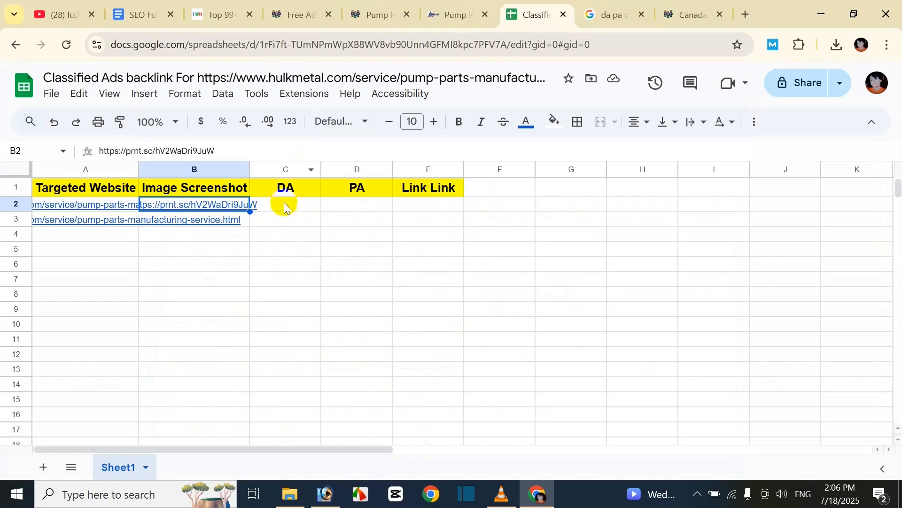
Auto-fit columns A and B to the width of their URLs.
double_click(138, 170)
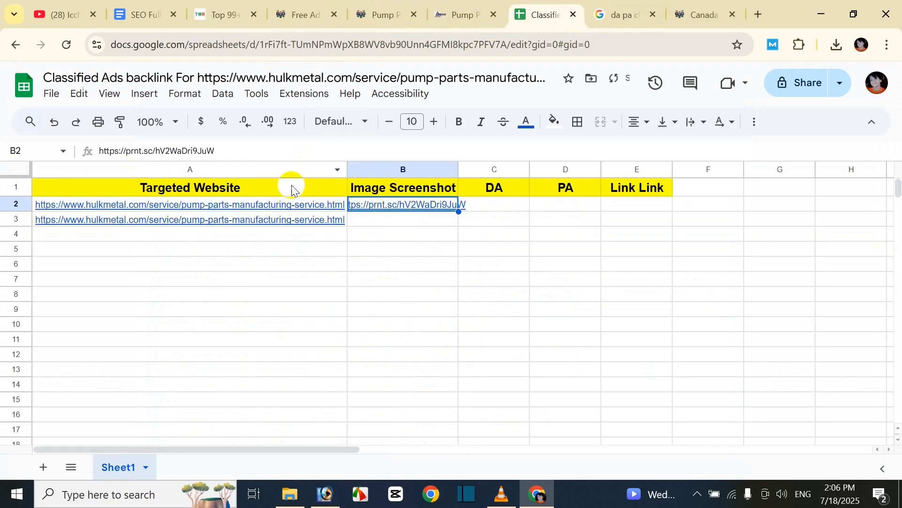
double_click(461, 168)
click(535, 205)
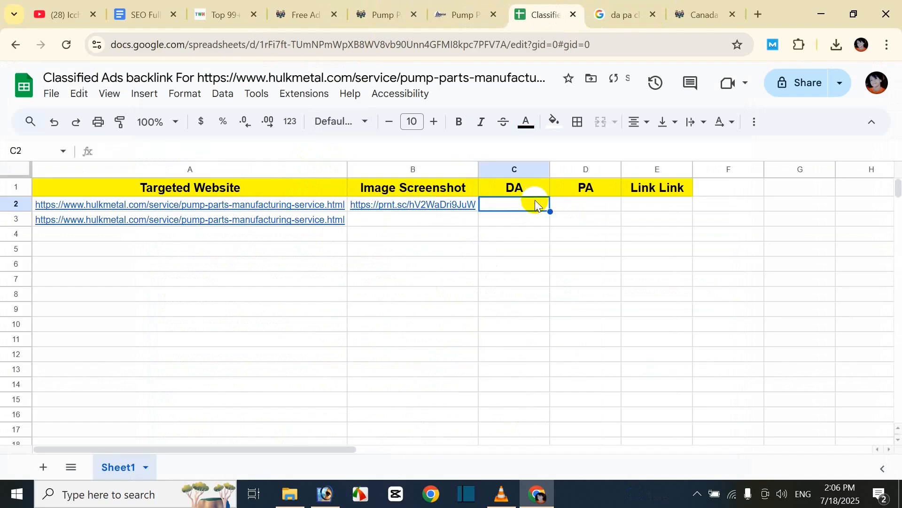
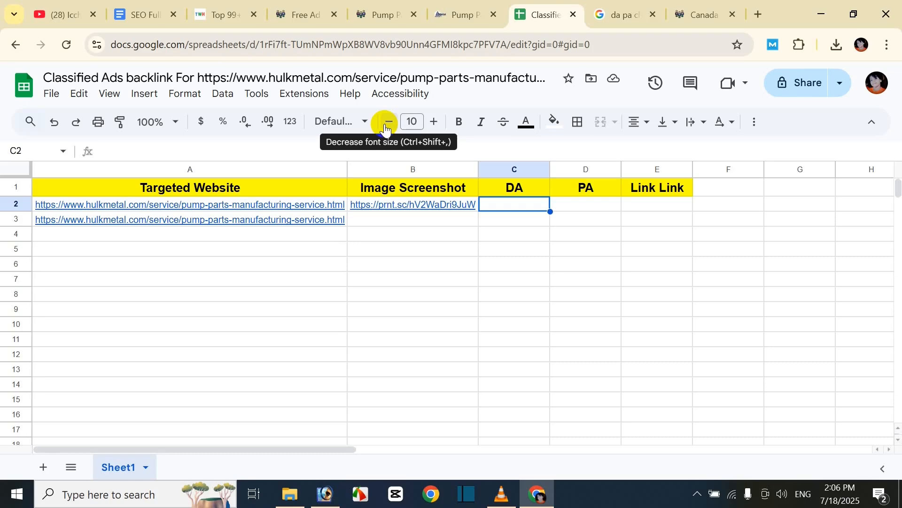
Open the Moz DA PA Checker page, checking the classified sites list's DA values along the way.
click(635, 7)
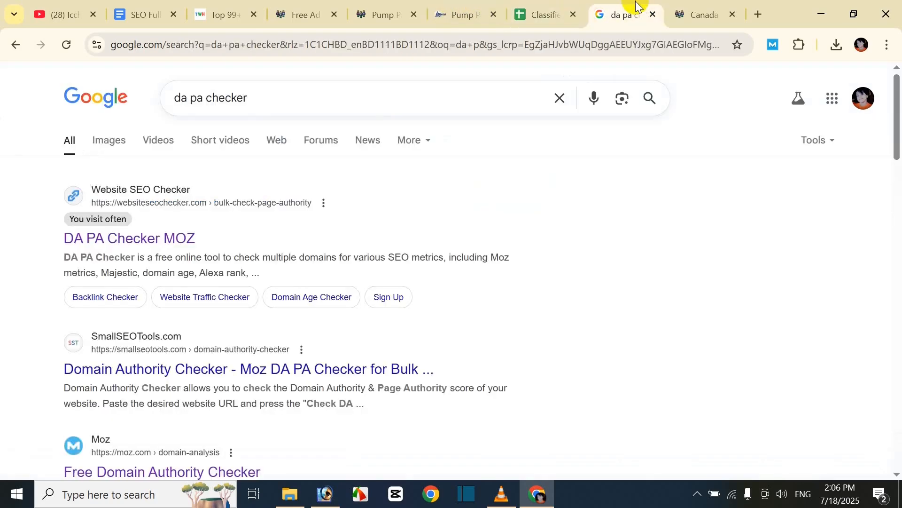
click(101, 237)
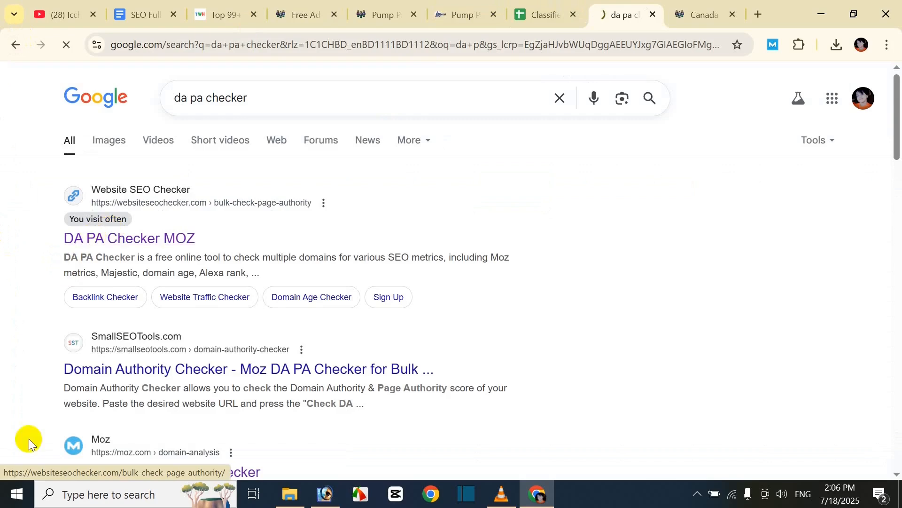
click(217, 9)
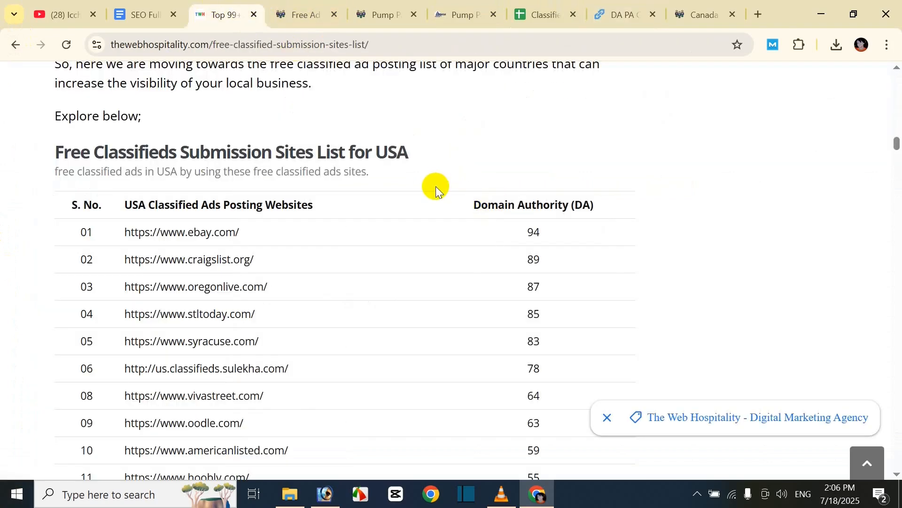
scroll(433, 194, down, 1)
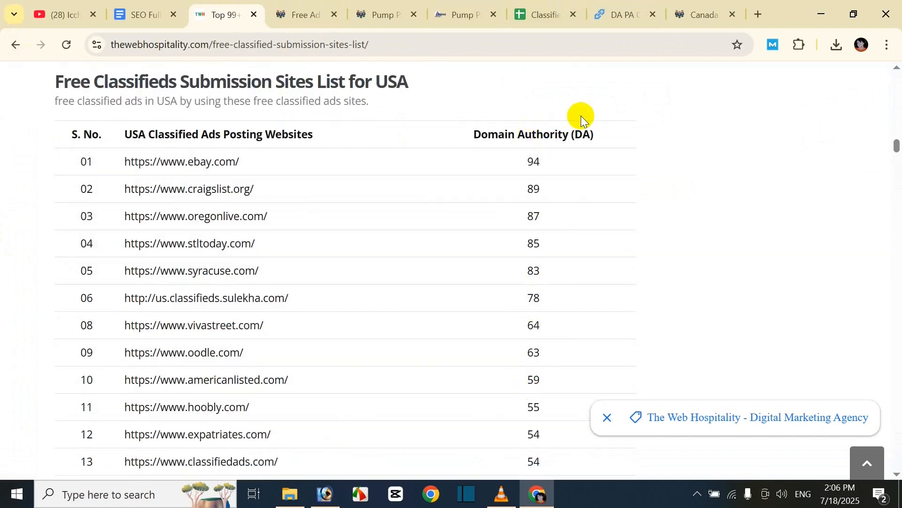
click(613, 6)
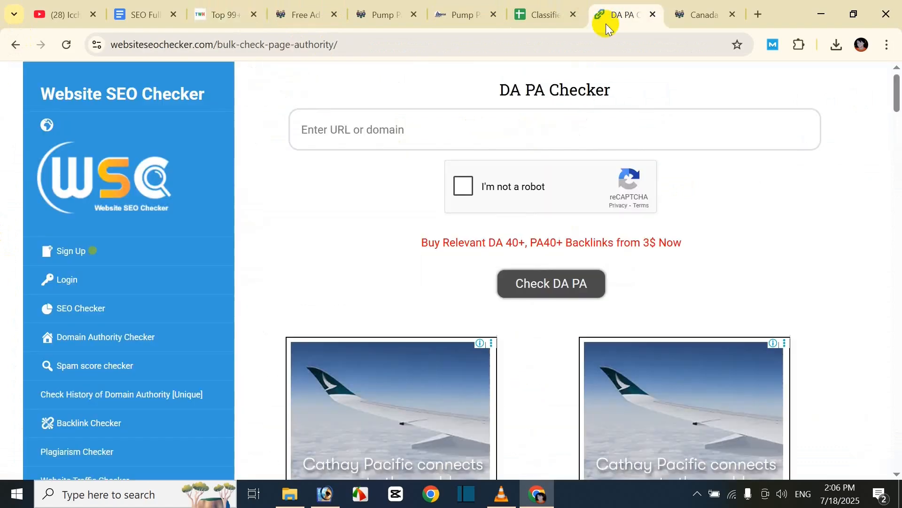
click(514, 126)
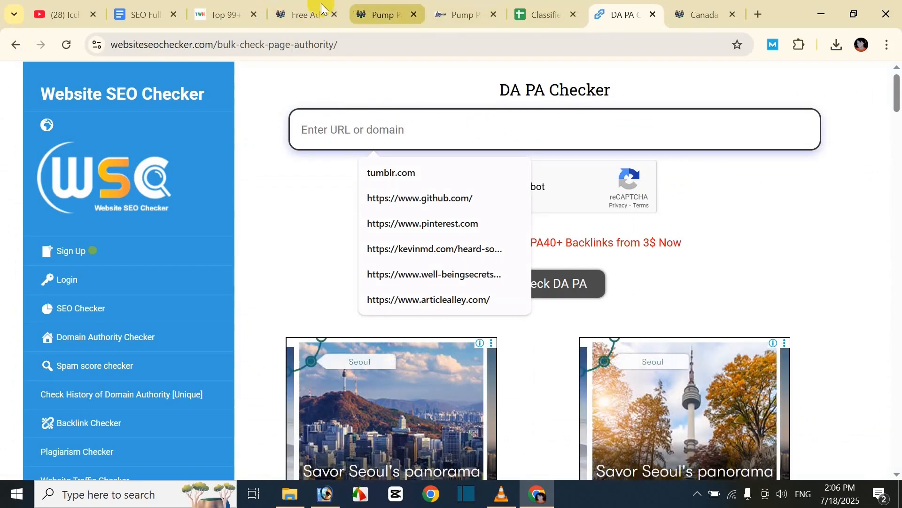
Copy the usaonlineclassifieds.com domain into the checker and run it, getting DA 40 and PA 51.
click(290, 6)
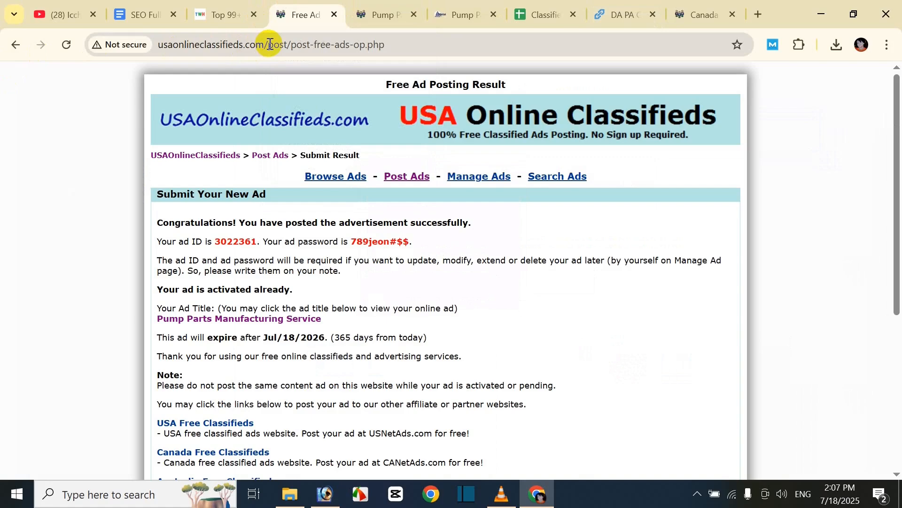
drag(270, 44, 117, 51)
key(ctrl+c)
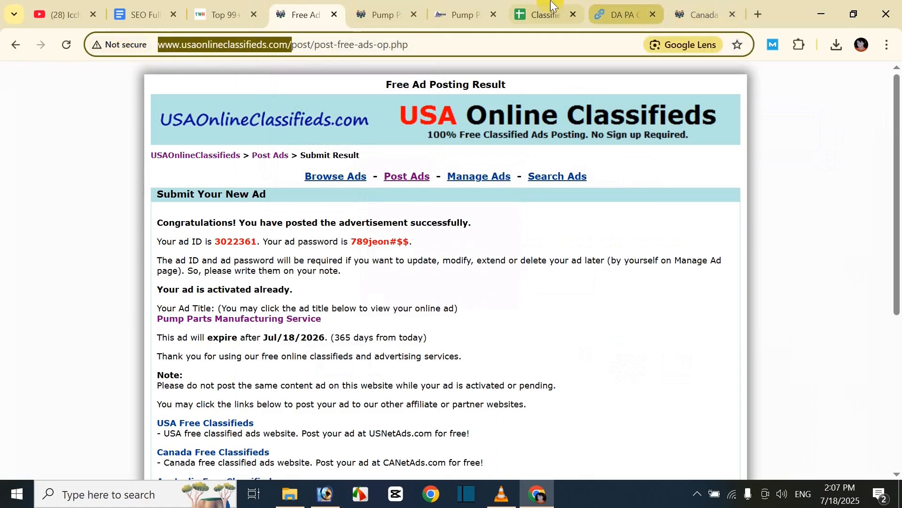
click(545, 7)
click(618, 13)
key(ctrl+v)
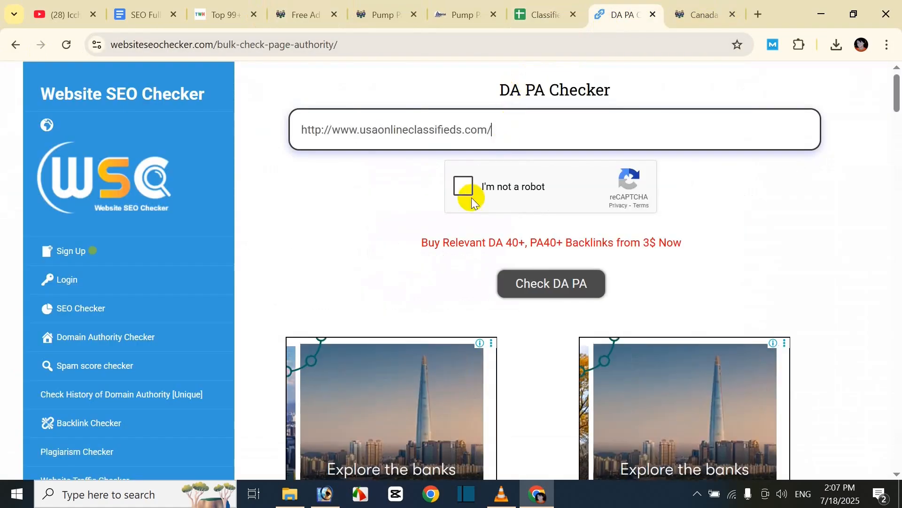
click(533, 282)
click(534, 282)
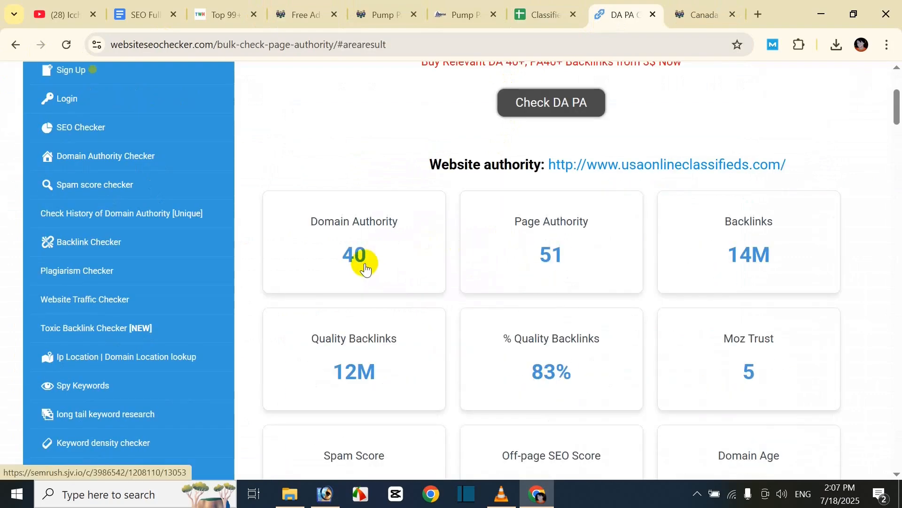
Enter DA 40 in C2 and PA 51 in D2 of the backlink sheet.
click(547, 14)
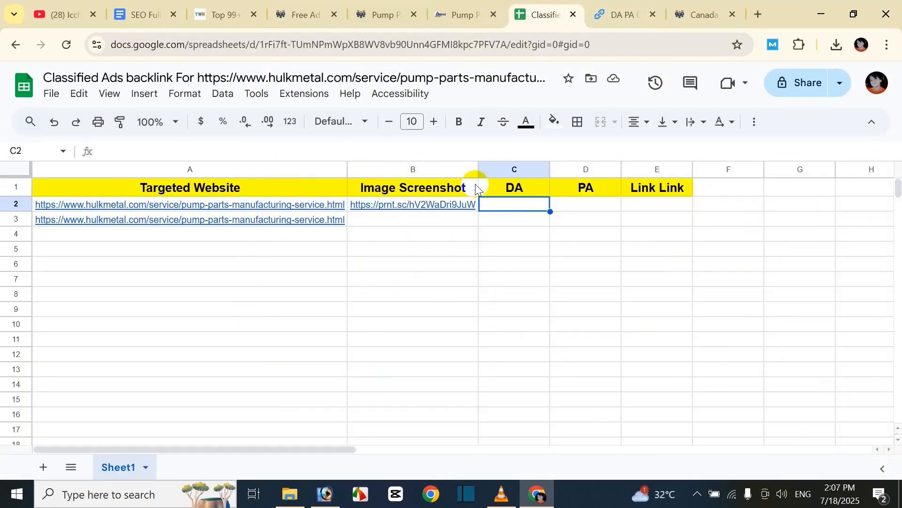
text(40)
click(575, 205)
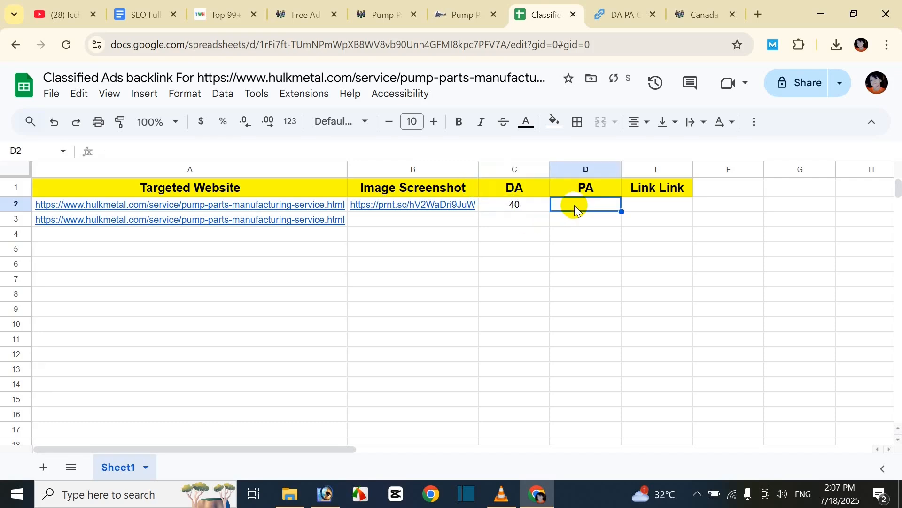
text(51)
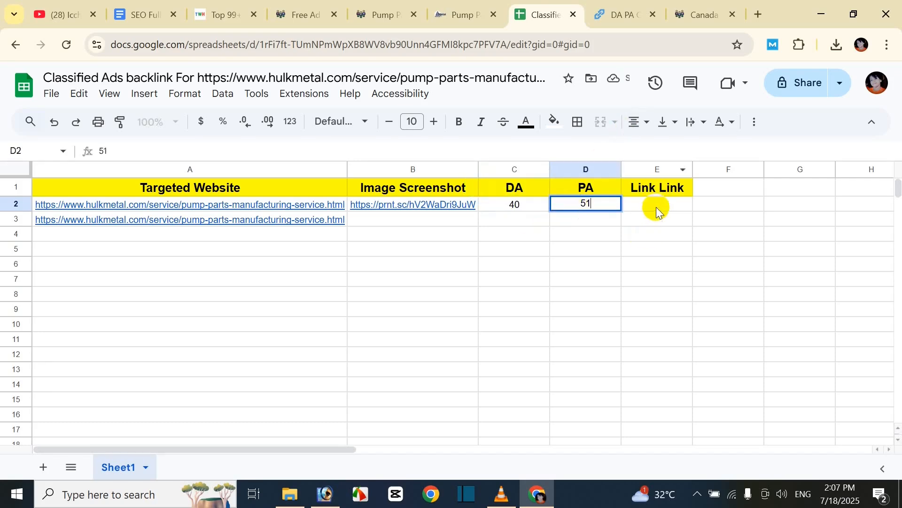
click(656, 207)
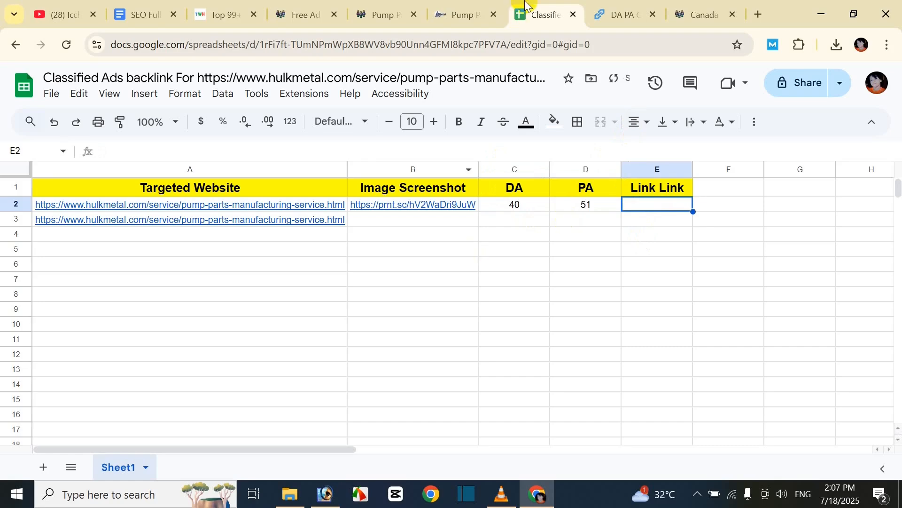
Copy the live usaonlineclassifieds.com ad page URL and paste it into E2.
click(315, 13)
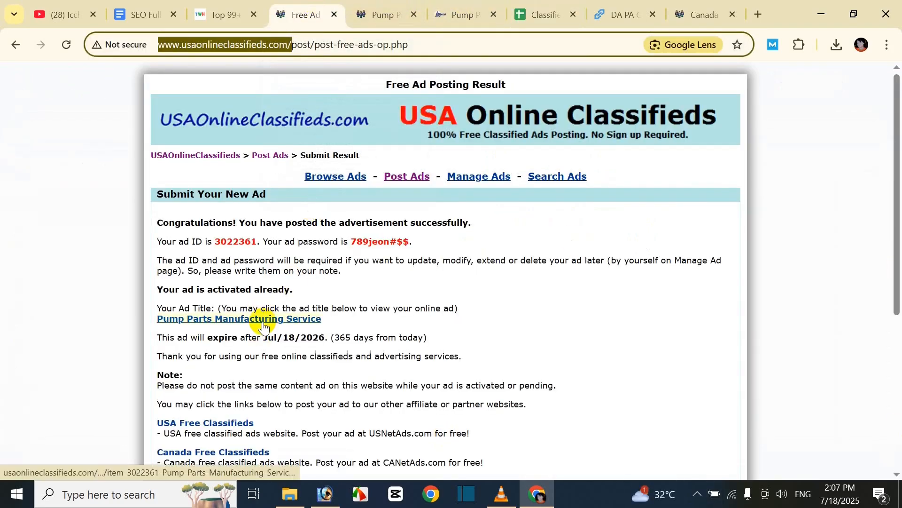
click(374, 14)
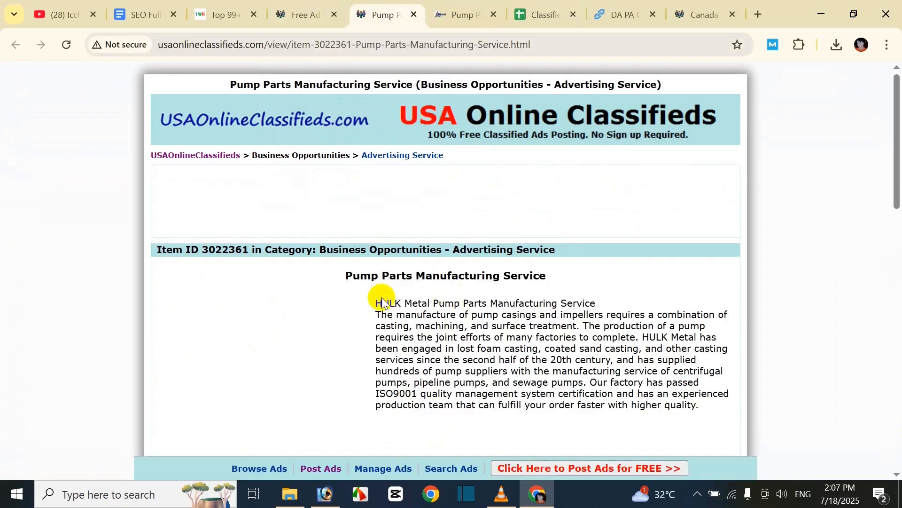
scroll(282, 303, down, 2)
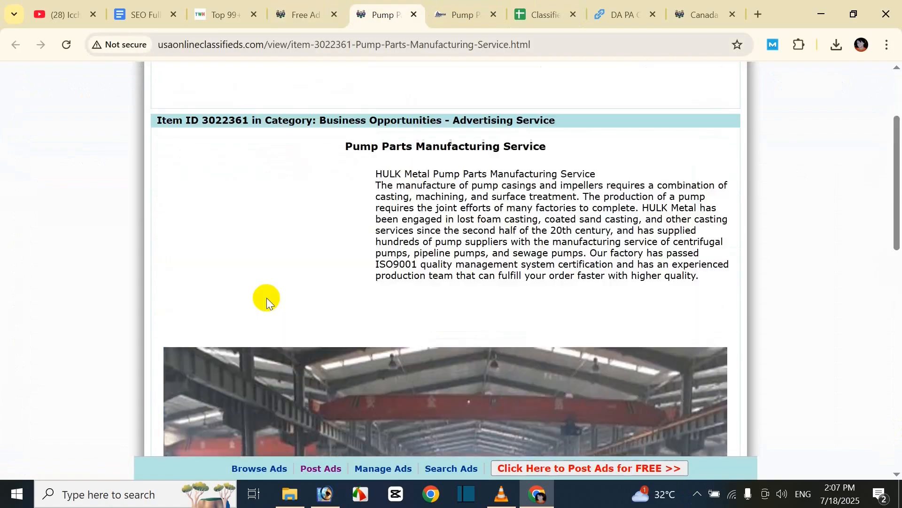
scroll(267, 297, up, 3)
click(296, 36)
key(ctrl+c)
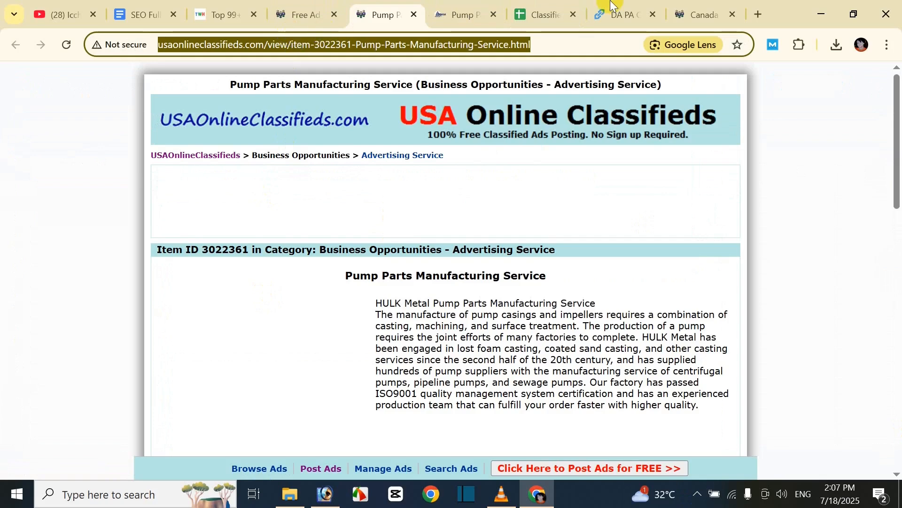
click(544, 9)
key(ctrl+v)
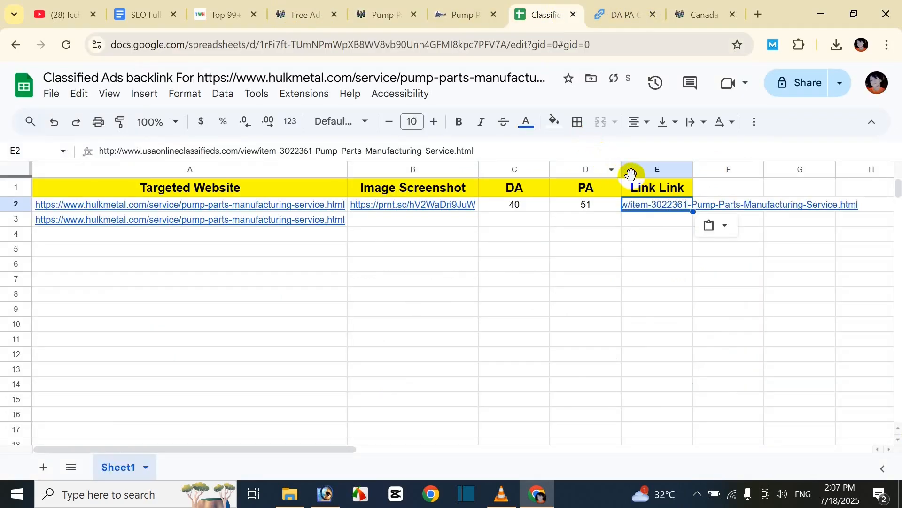
Adjust column E's width so the ad URL fits.
double_click(692, 171)
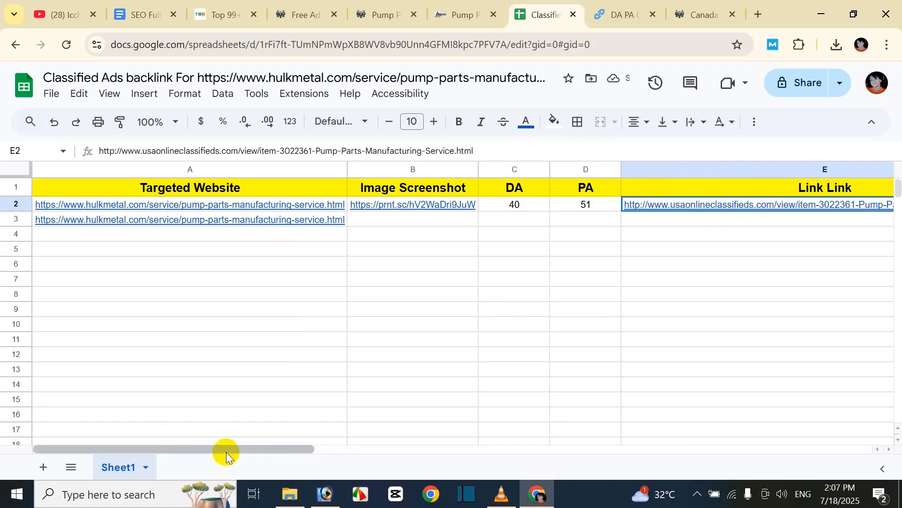
drag(226, 451, 404, 449)
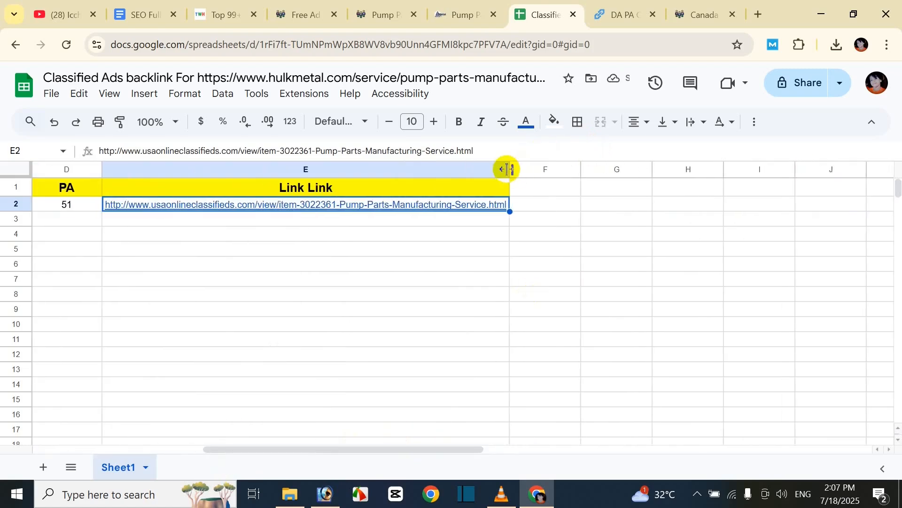
drag(508, 169, 437, 185)
drag(404, 442, 4, 395)
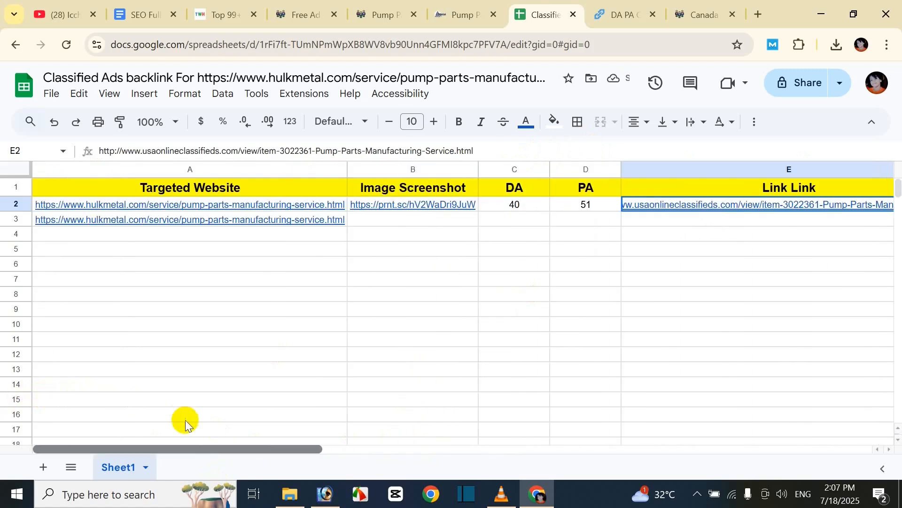
drag(183, 449, 276, 447)
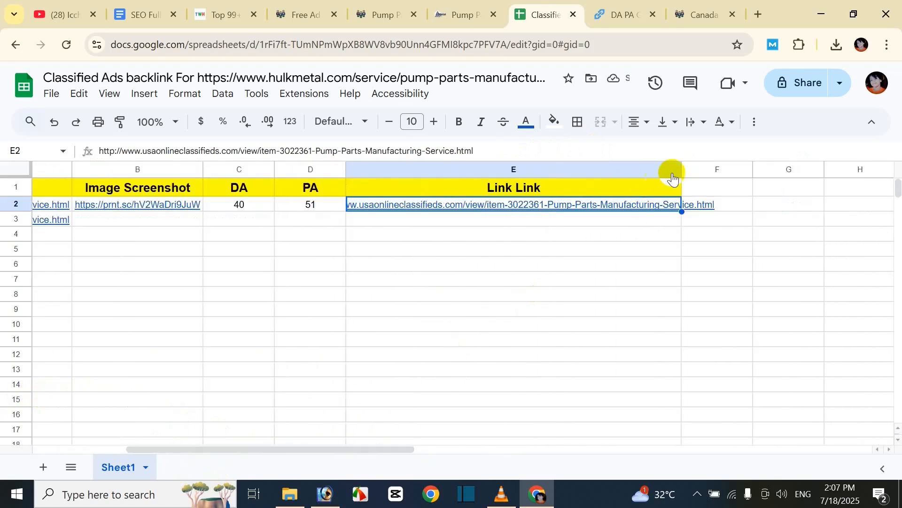
drag(672, 177, 641, 174)
drag(329, 448, 122, 413)
drag(142, 451, 201, 449)
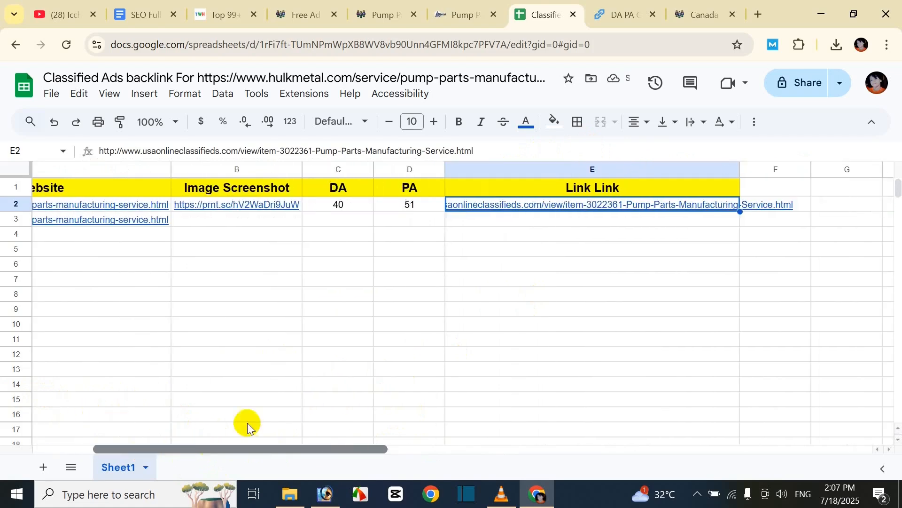
drag(740, 173, 688, 172)
drag(315, 447, 155, 431)
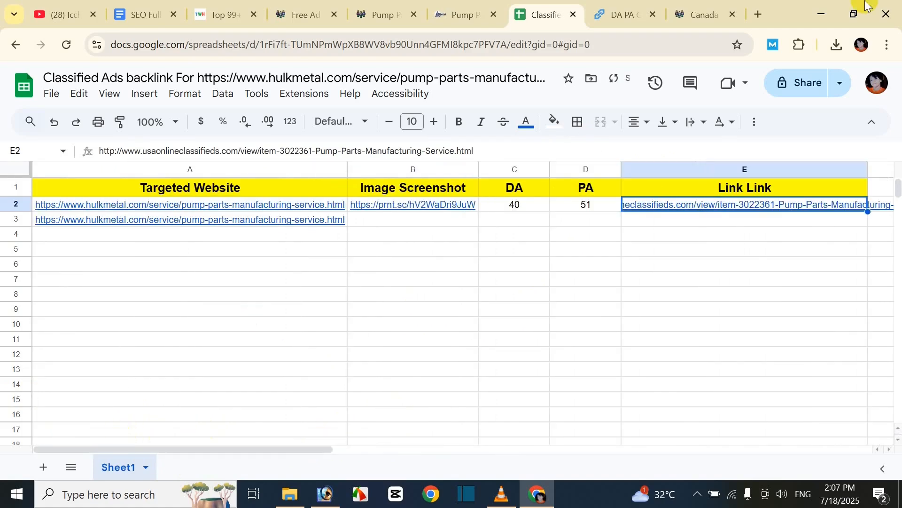
Verify the ad URL loads live in a private window and from the sheet's link.
click(887, 44)
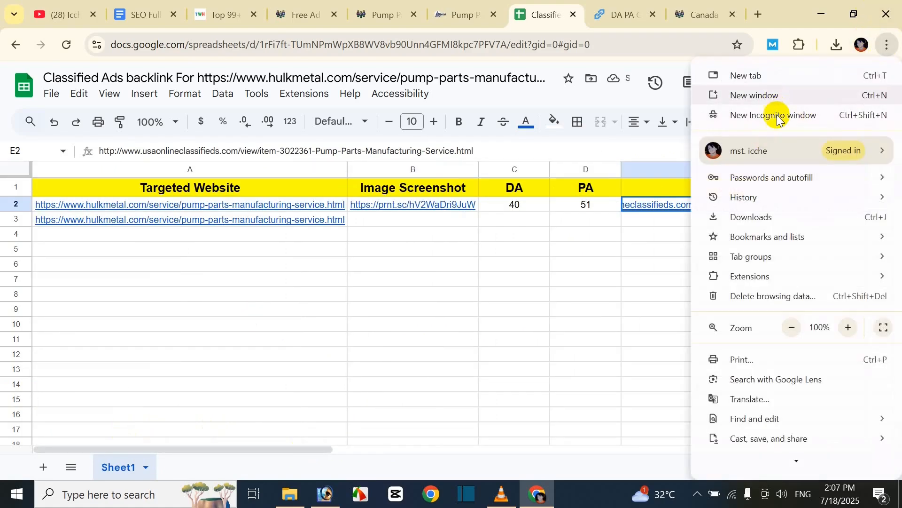
click(794, 115)
key(ctrl+v)
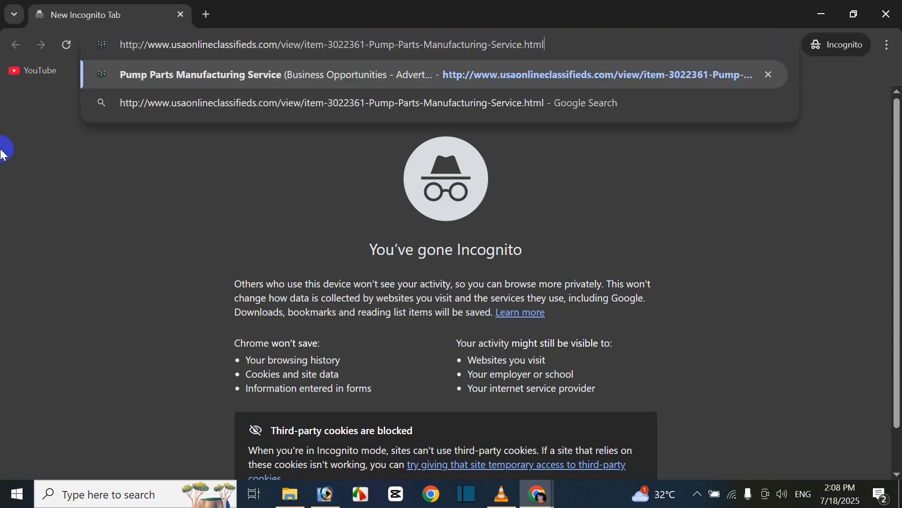
key(Return)
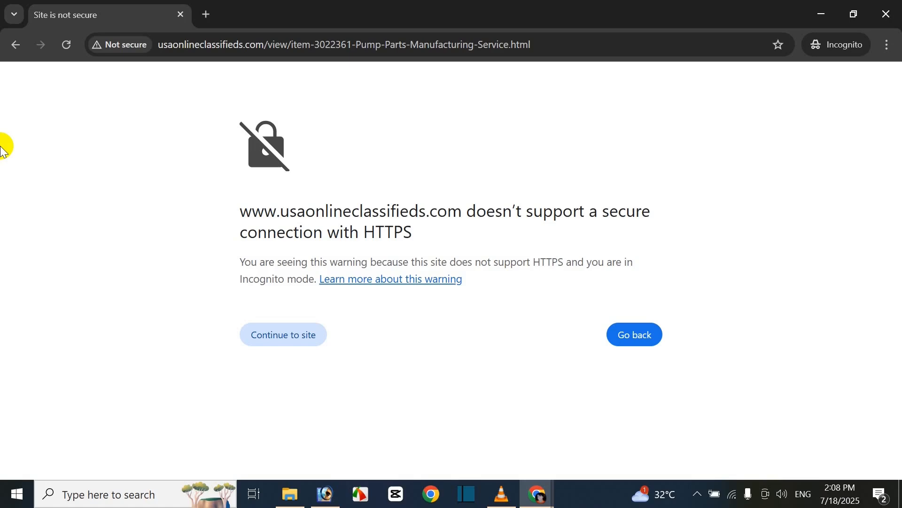
click(896, 4)
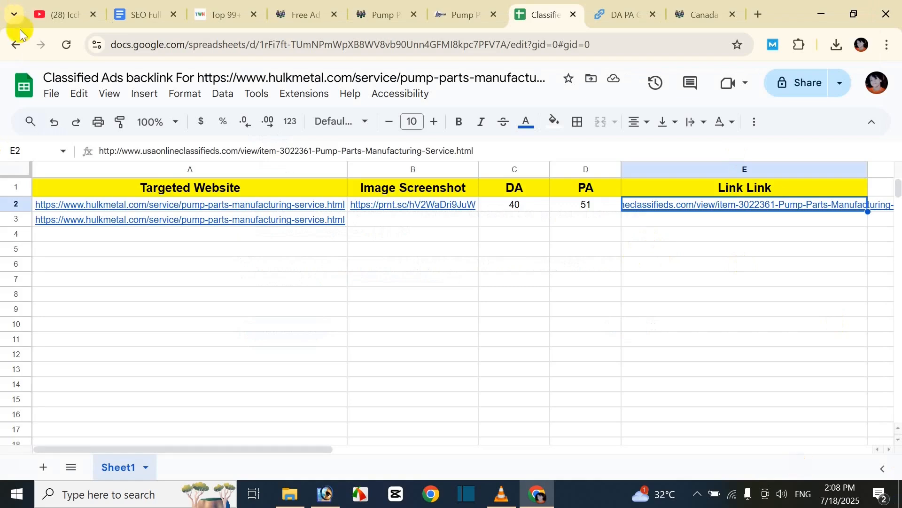
click(648, 206)
click(670, 226)
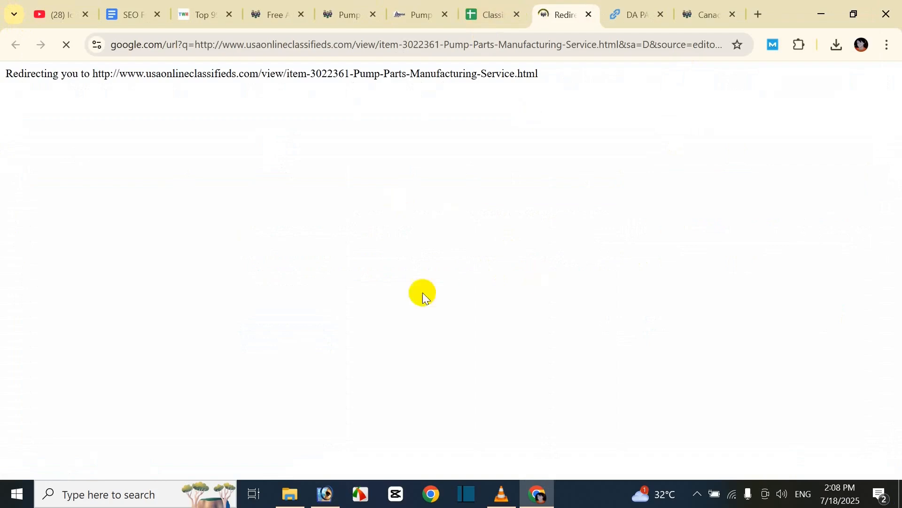
Close the ad listing and posting result tabs, returning to the free classified sites list.
click(588, 15)
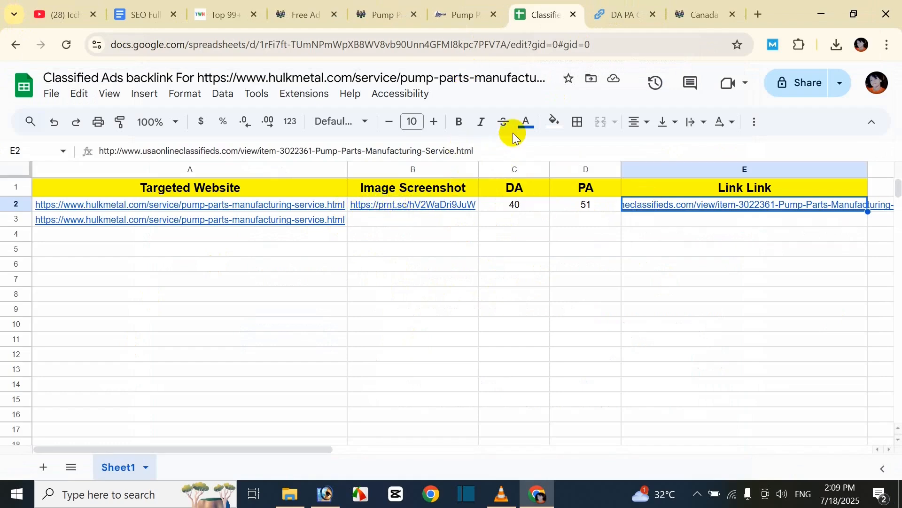
click(399, 7)
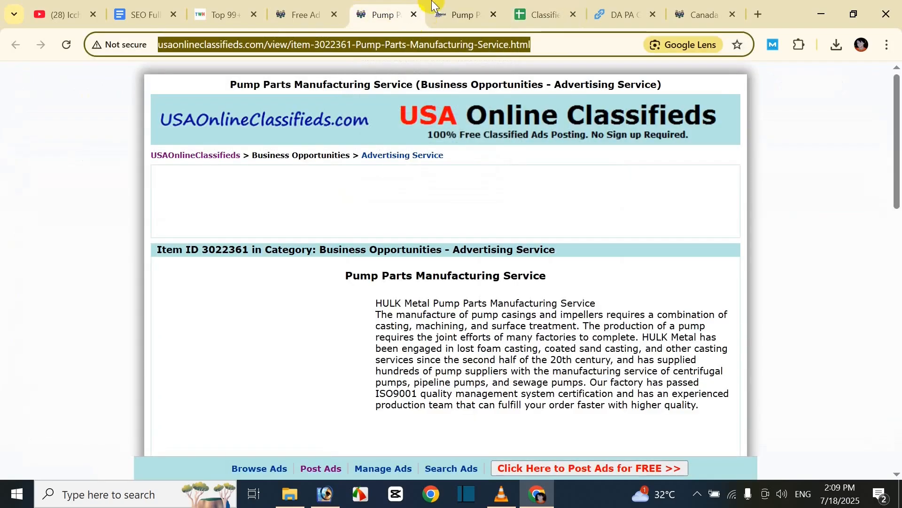
click(414, 14)
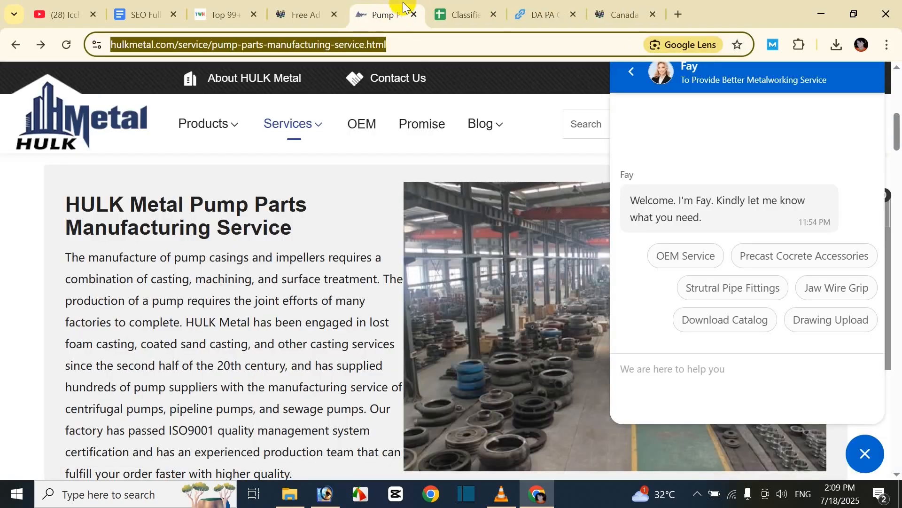
click(325, 16)
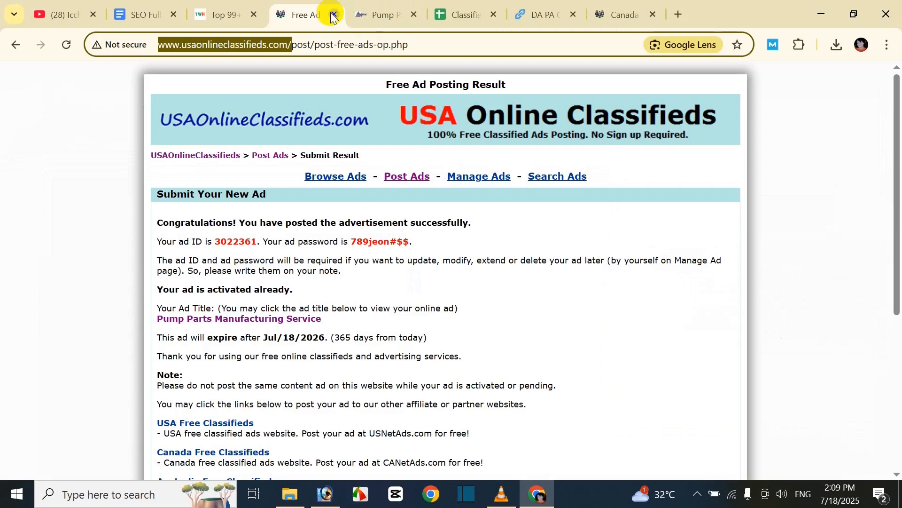
click(334, 15)
click(227, 5)
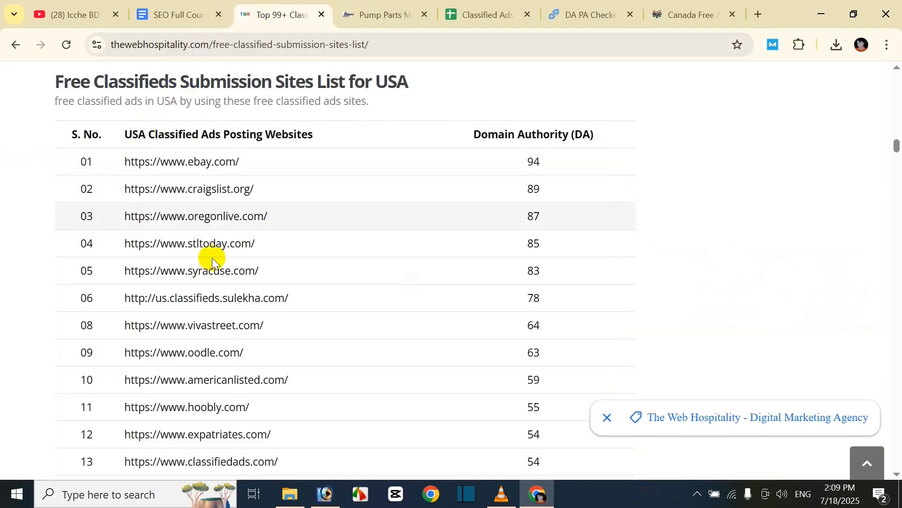
Scroll through the USA classified sites and their DA, then go to the CANetAds.com Canada Free site.
scroll(247, 184, down, 3)
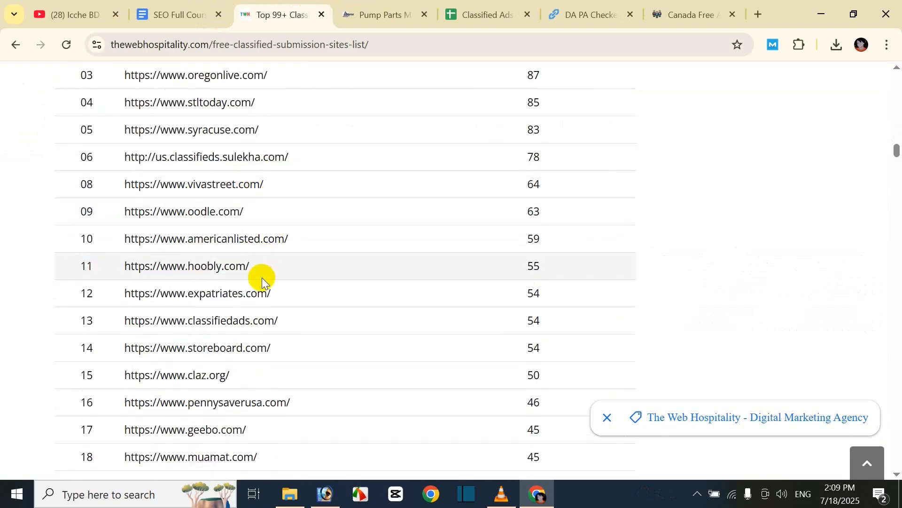
scroll(262, 275, down, 1)
scroll(269, 256, down, 3)
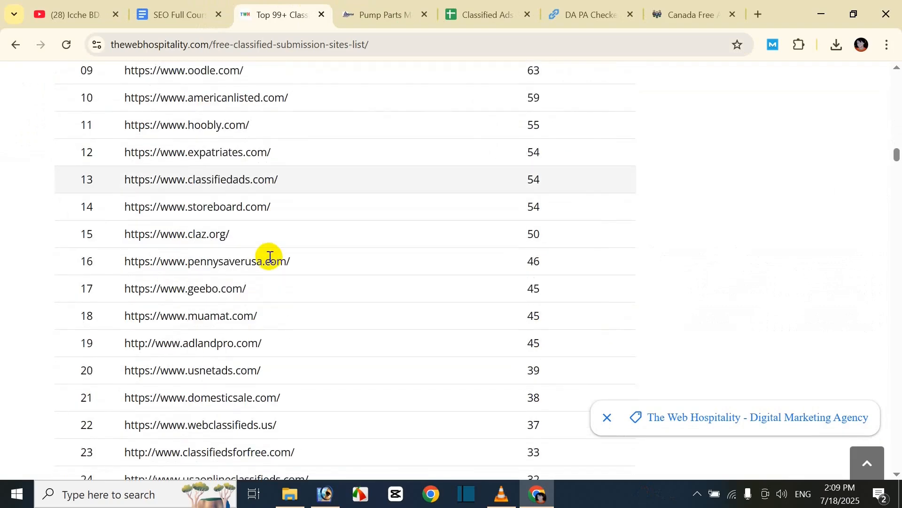
scroll(259, 324, down, 9)
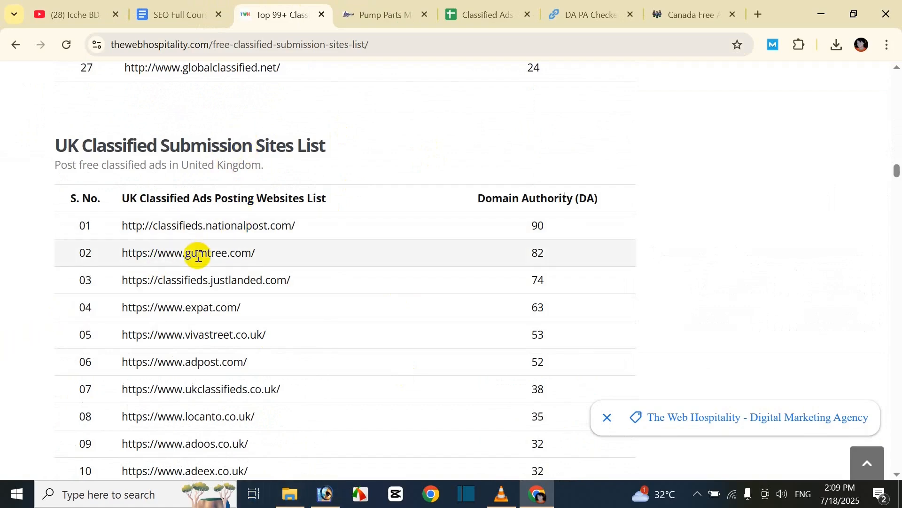
scroll(201, 256, up, 7)
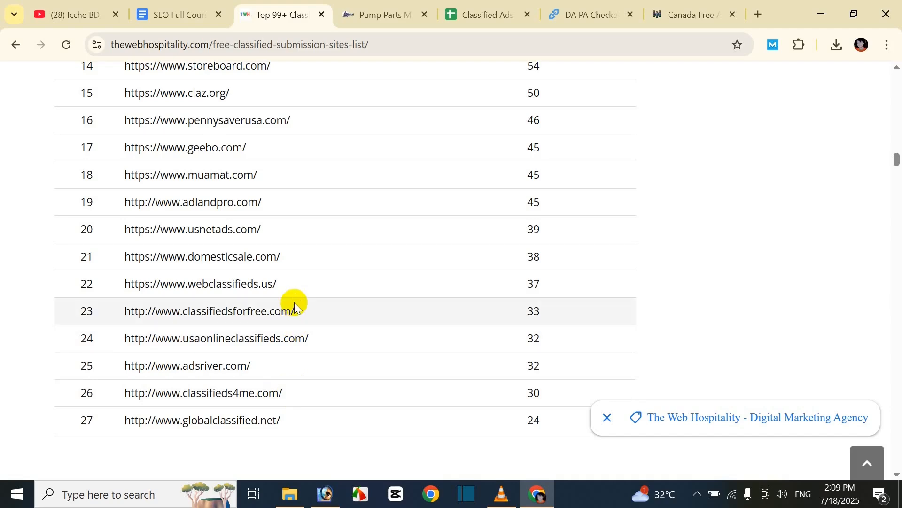
scroll(280, 210, up, 4)
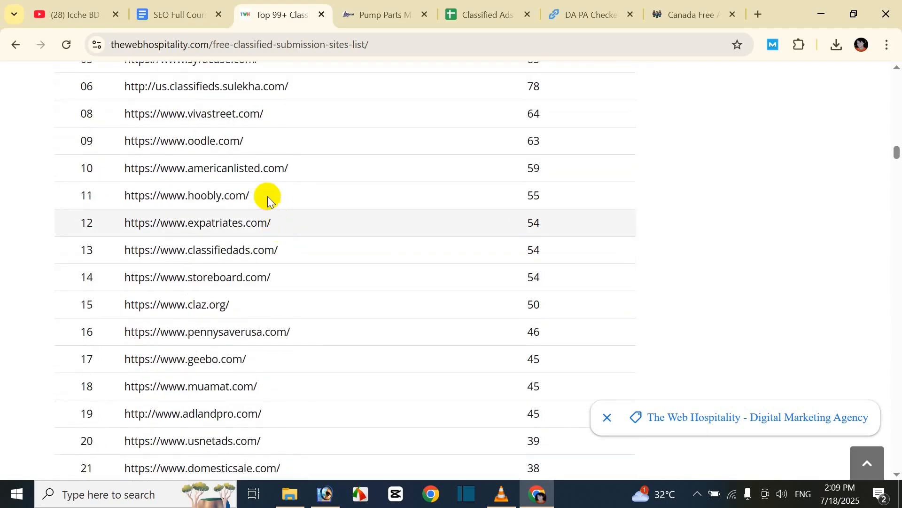
scroll(266, 178, up, 3)
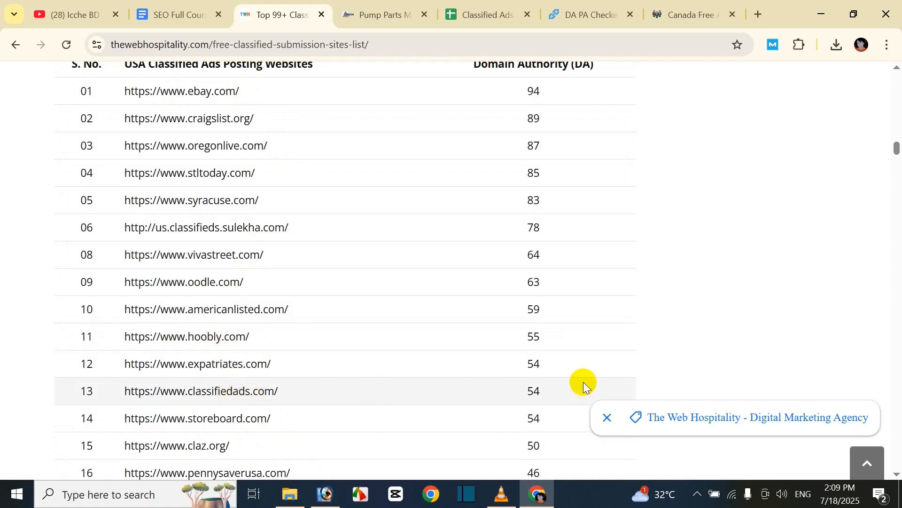
scroll(497, 309, down, 3)
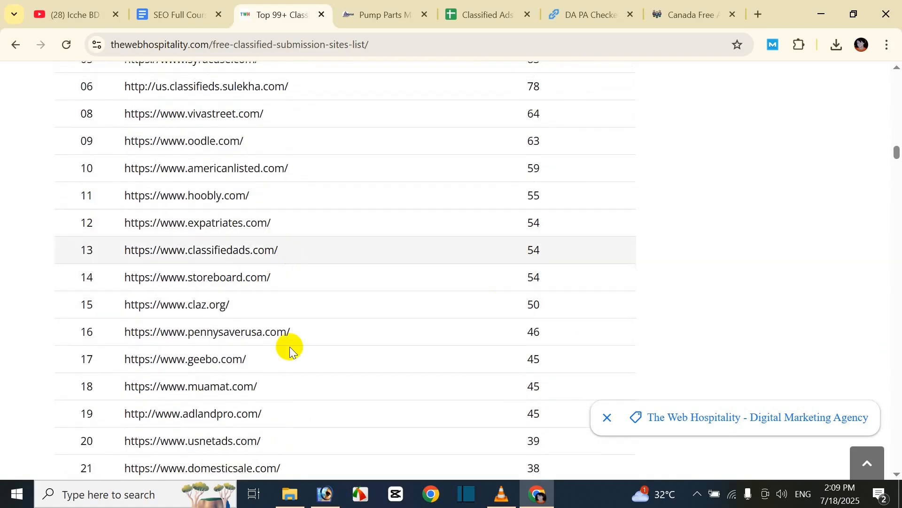
click(662, 5)
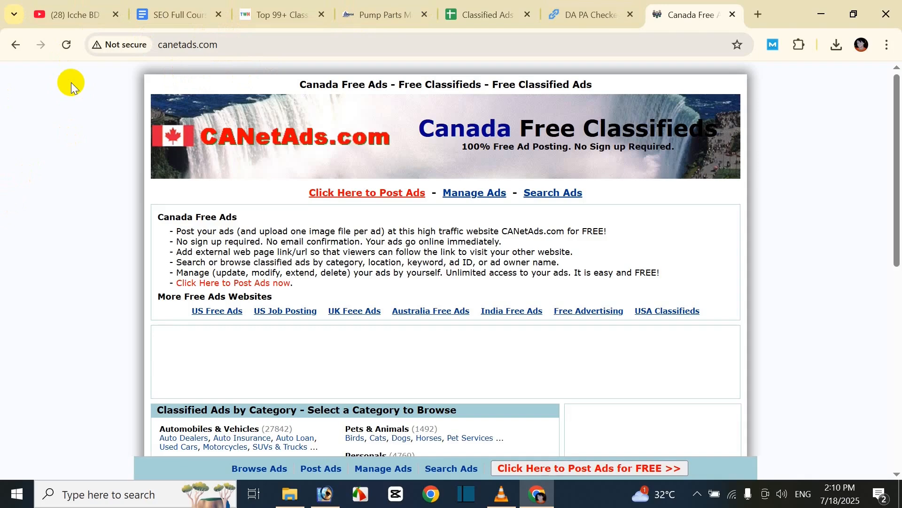
Open CANetAds.com's Post Ads form and select the HULK Metal 'Pump Parts Manufacturing Service' title.
click(352, 194)
click(376, 14)
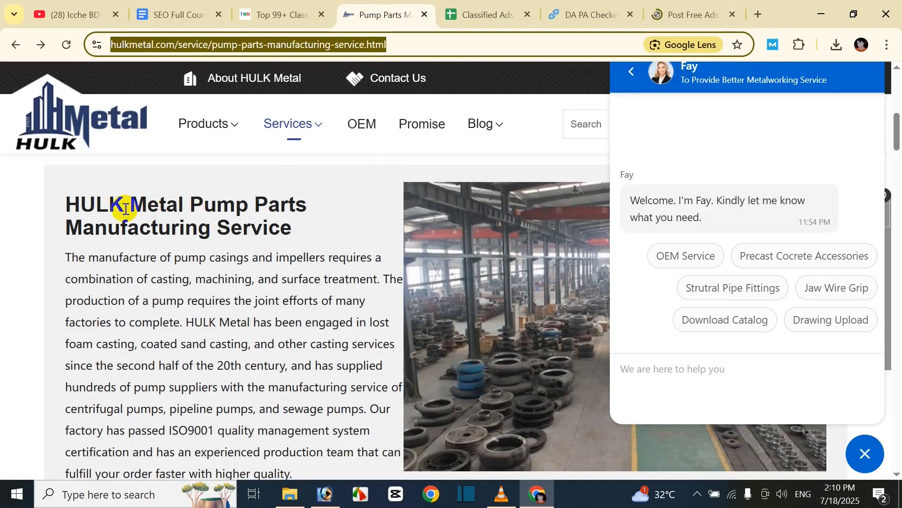
scroll(186, 273, up, 3)
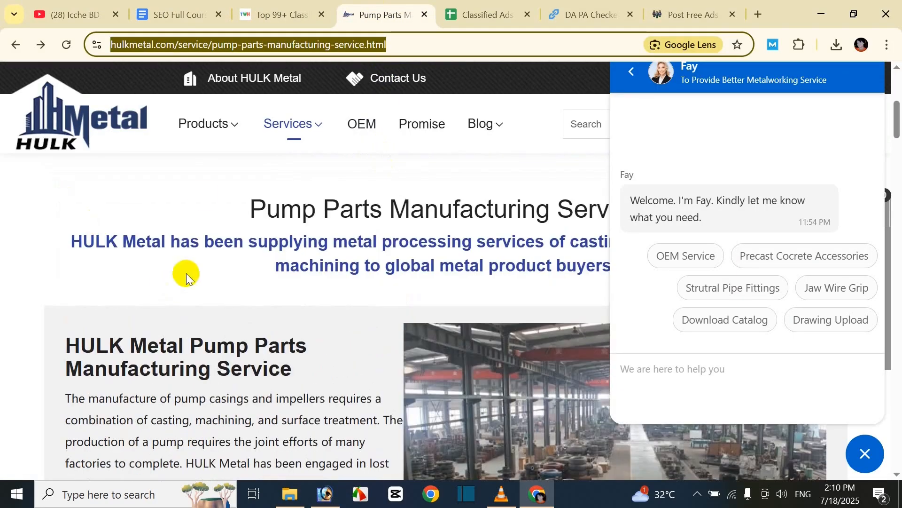
scroll(277, 302, up, 5)
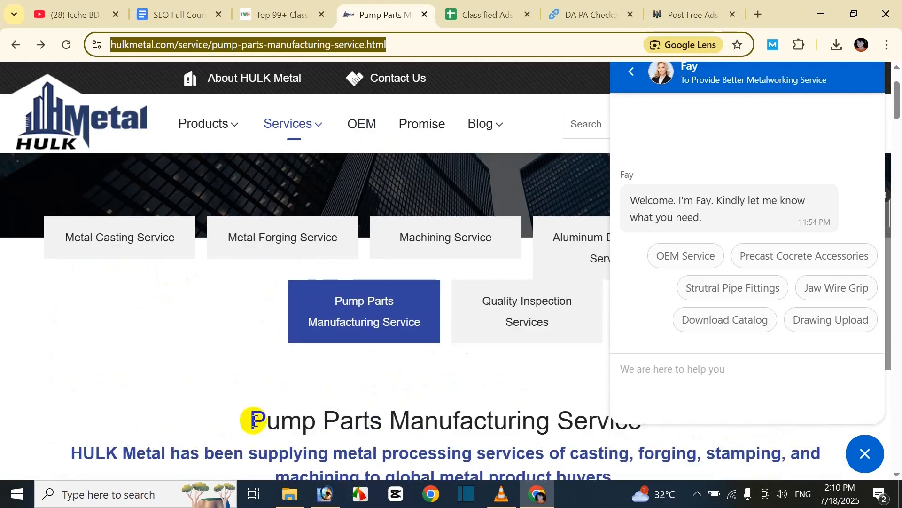
drag(250, 420, 594, 414)
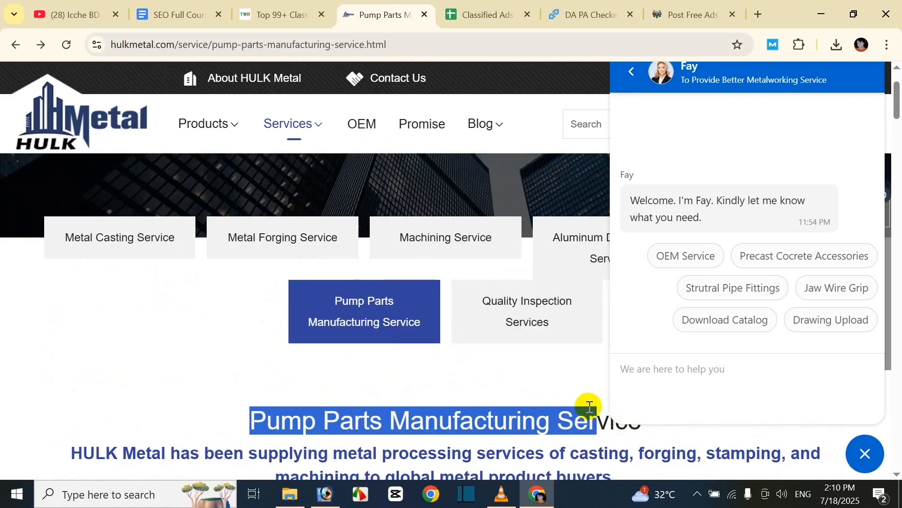
scroll(589, 407, up, 1)
scroll(587, 408, down, 1)
scroll(501, 408, up, 1)
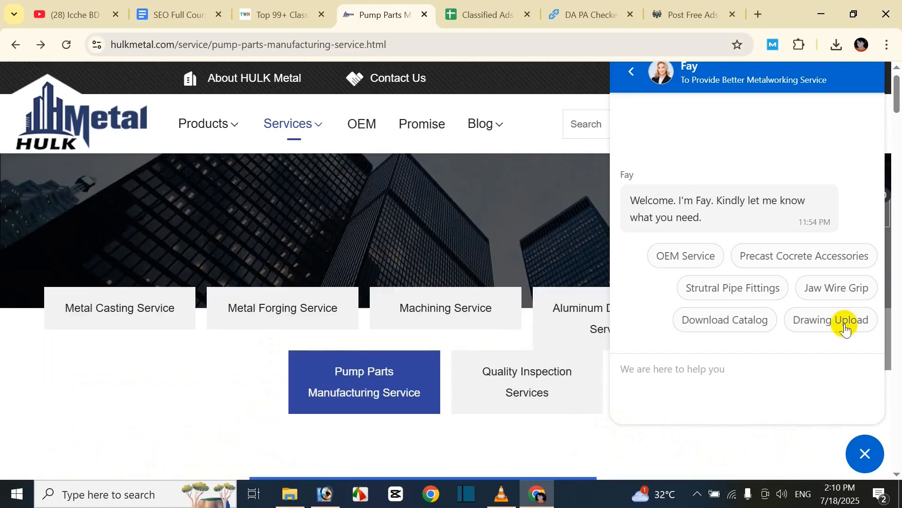
scroll(894, 85, down, 2)
scroll(898, 92, up, 1)
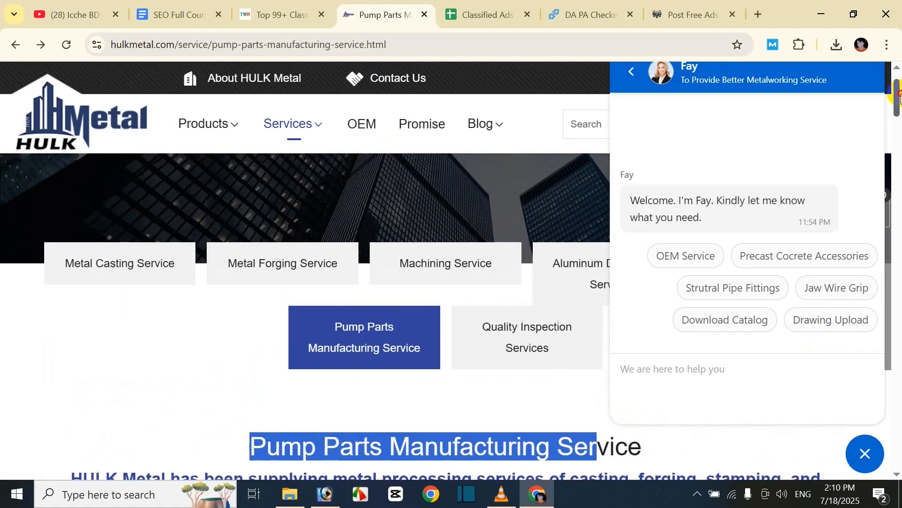
shift+click(647, 444)
key(ctrl+c)
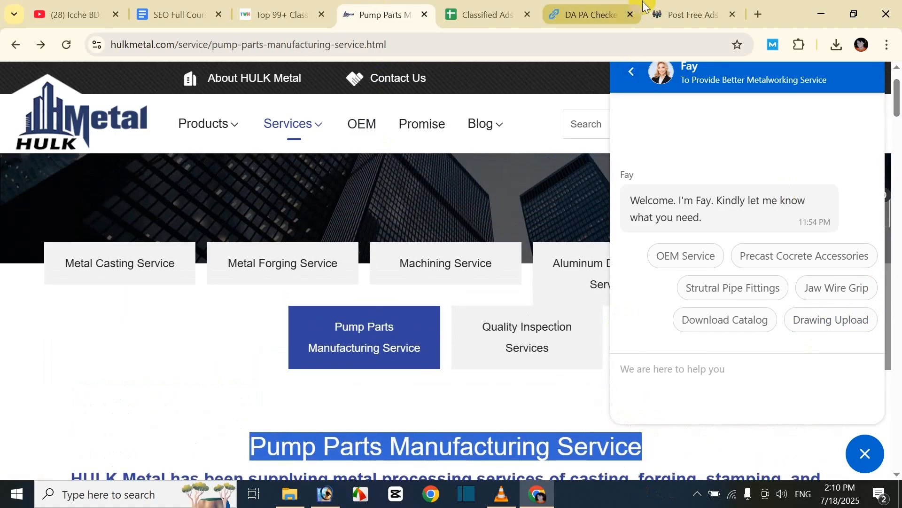
Paste 'Pump Parts Manufacturing Service' as the CANetAds ad title.
click(672, 15)
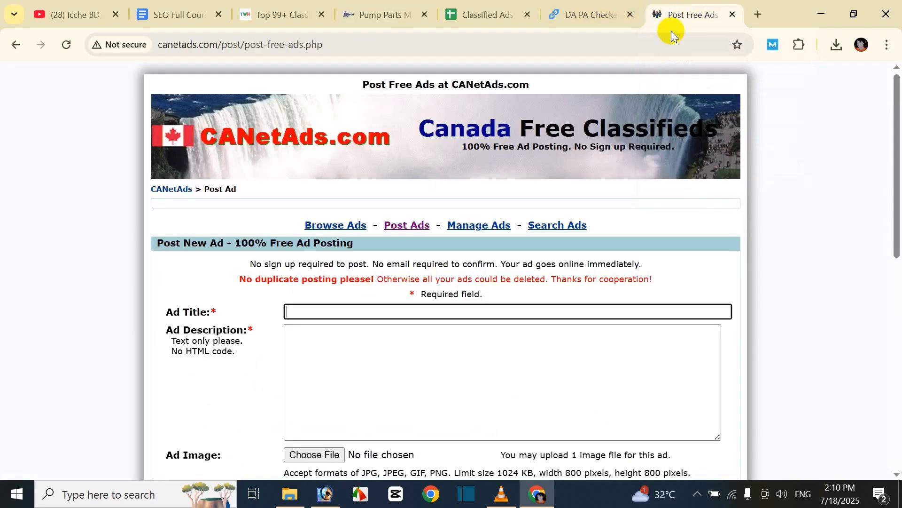
key(ctrl+v)
click(443, 365)
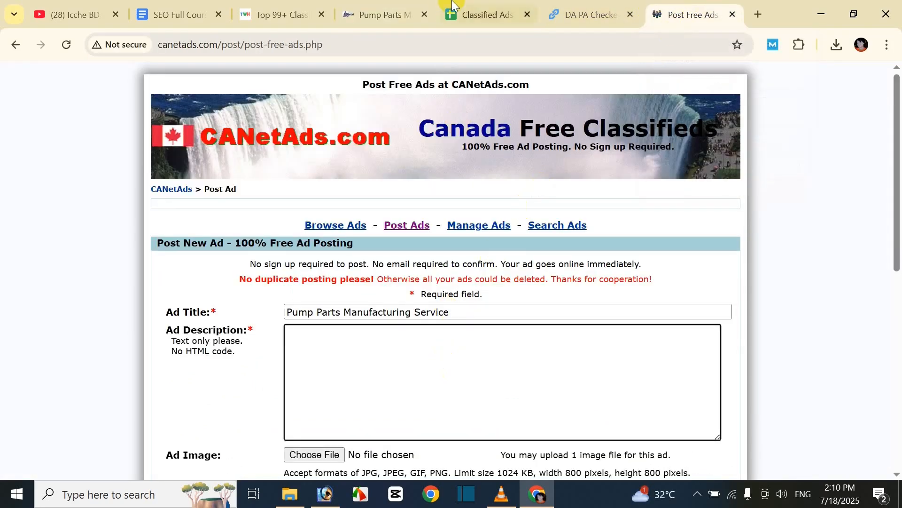
Copy the HULK Metal pump parts paragraph, ending at 'quality.', into the Ad Description.
click(383, 14)
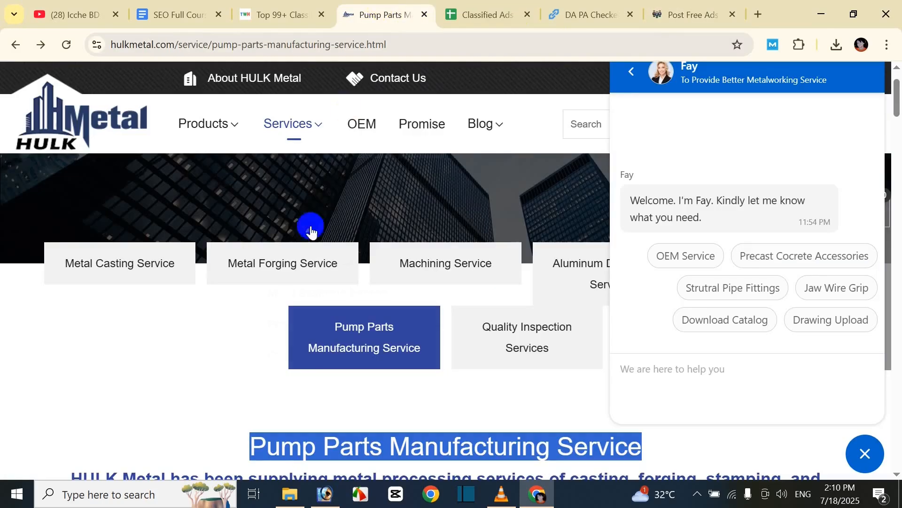
scroll(321, 291, down, 6)
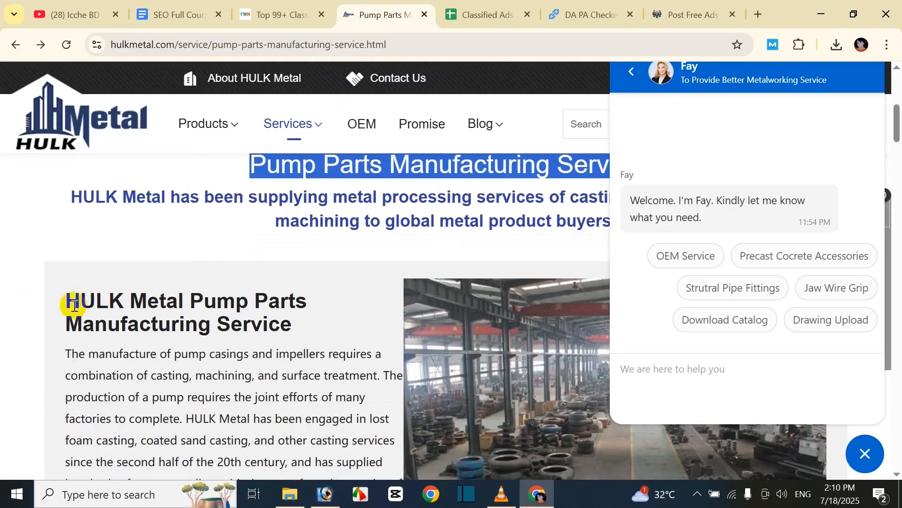
drag(74, 306, 251, 170)
scroll(203, 316, up, 10)
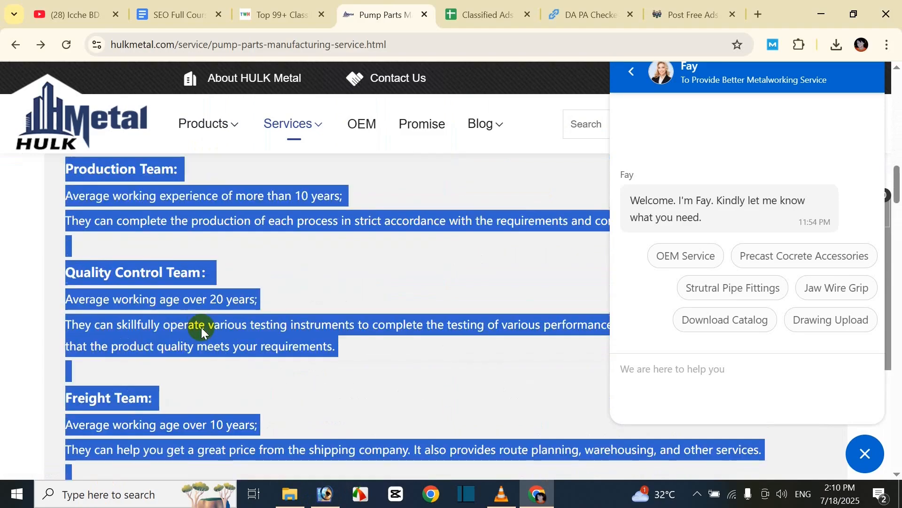
drag(298, 392, 301, 389)
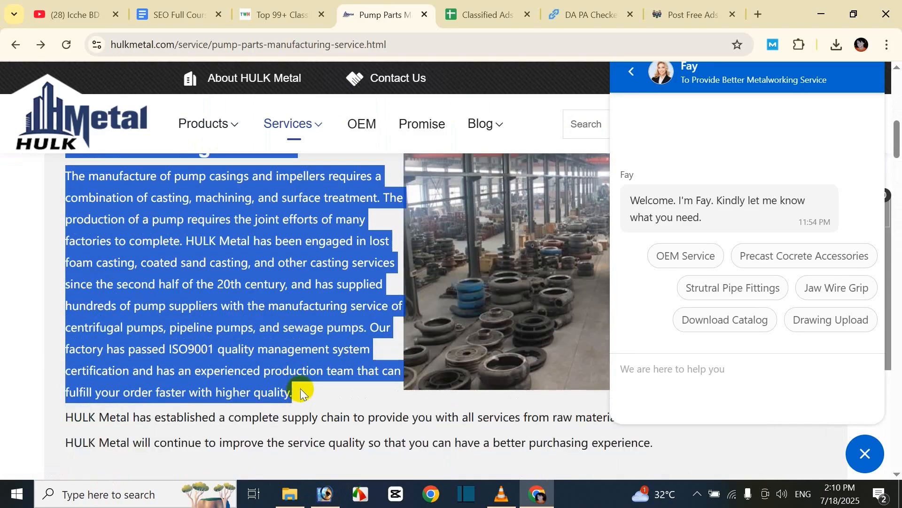
click(696, 14)
text(HULK Metal Pump Parts Manufacturing Service The manufacture of pump casings and impellers requires a combination of casting, machining, and surface treatment. The production of a pump requires the joint efforts of many factories to complete. HULK Metal has been engaged in lost foam casting, coated sand casting, and other casting services since the second half of the 20th century, and has supplied hundreds of pump suppliers with the manufacturing service of centrifugal pumps, pipeline pumps, and sewage pumps. Our factory has passed ISO9001 quality management system certification and has an experienced production team that can fulfill your order faster with higher quality.)
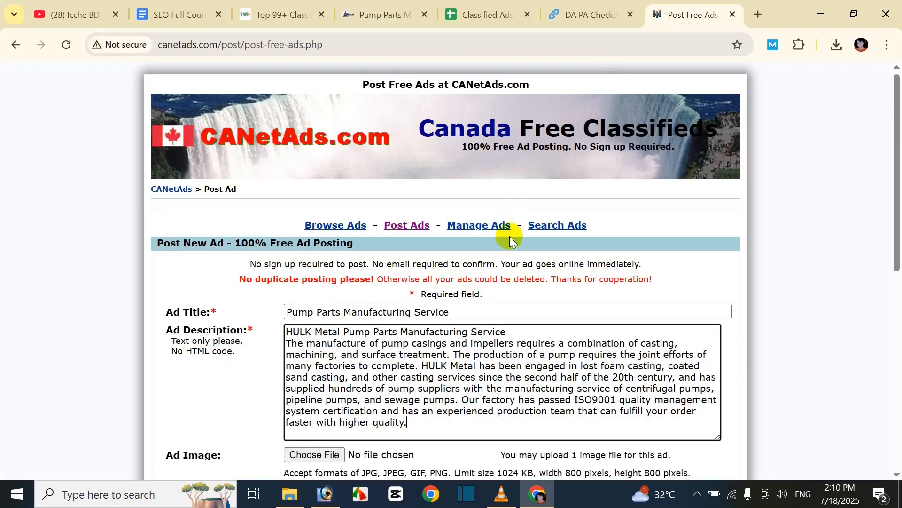
scroll(506, 236, down, 3)
Attach the Pums Part.jpg image and fill the related link with the hulkmetal.com pump-parts URL.
click(315, 313)
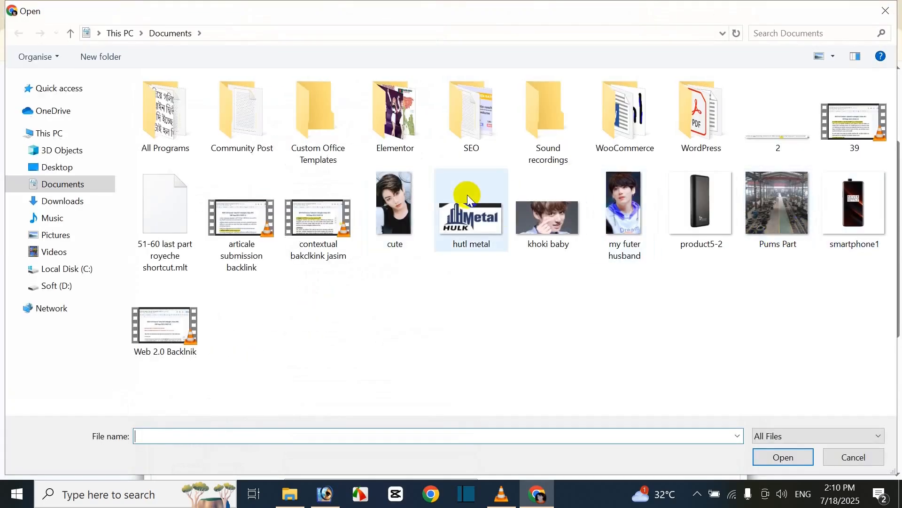
click(778, 199)
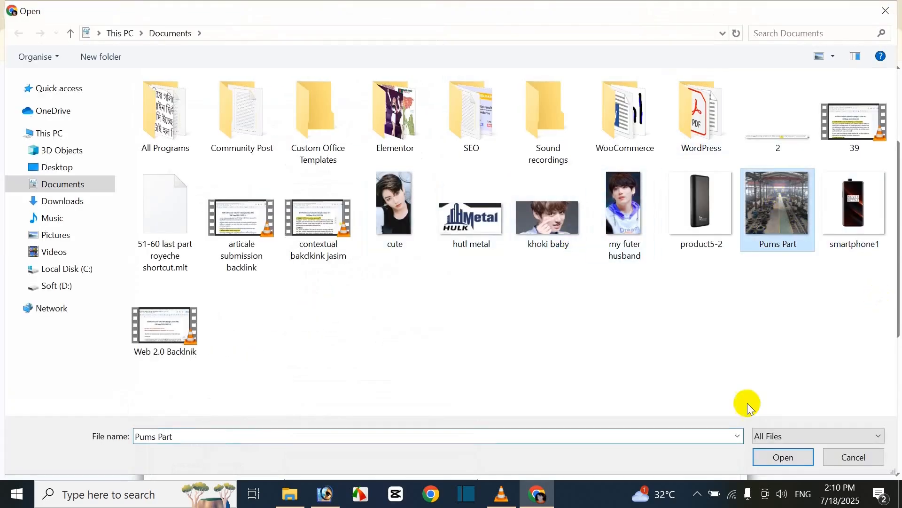
click(767, 456)
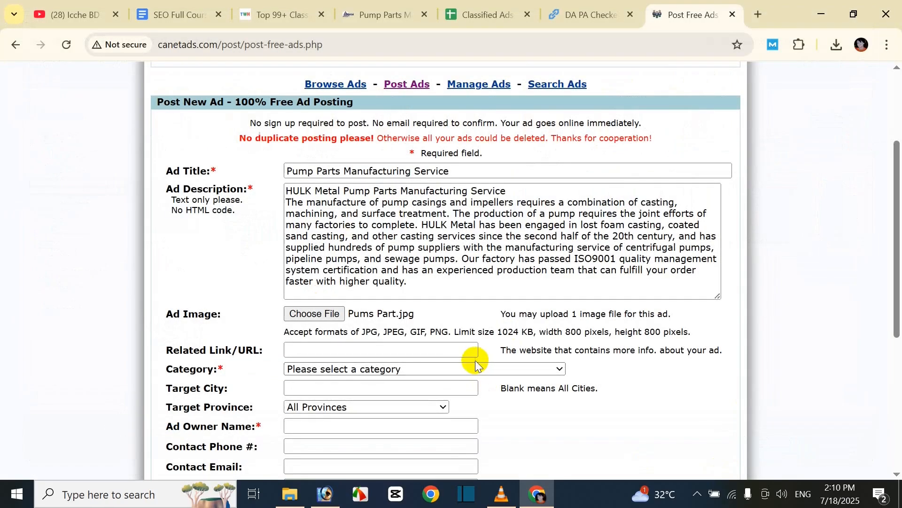
scroll(475, 360, down, 1)
click(331, 284)
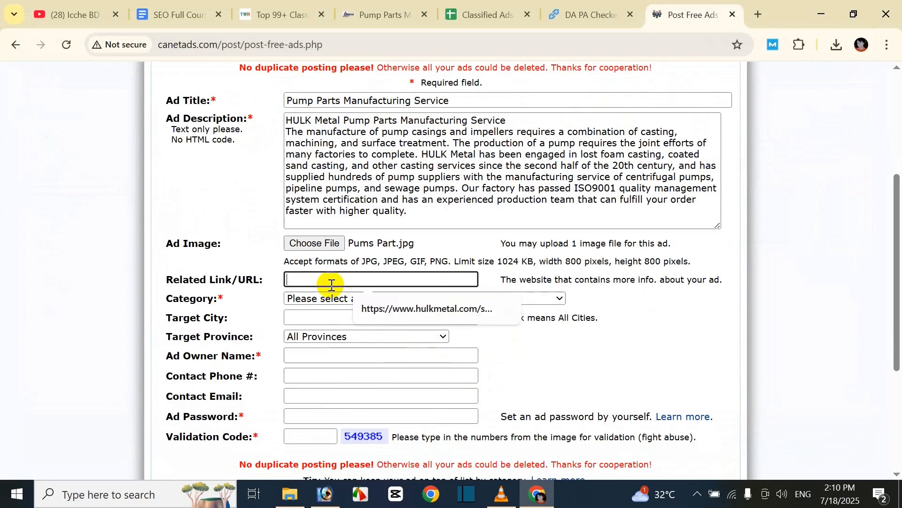
click(367, 314)
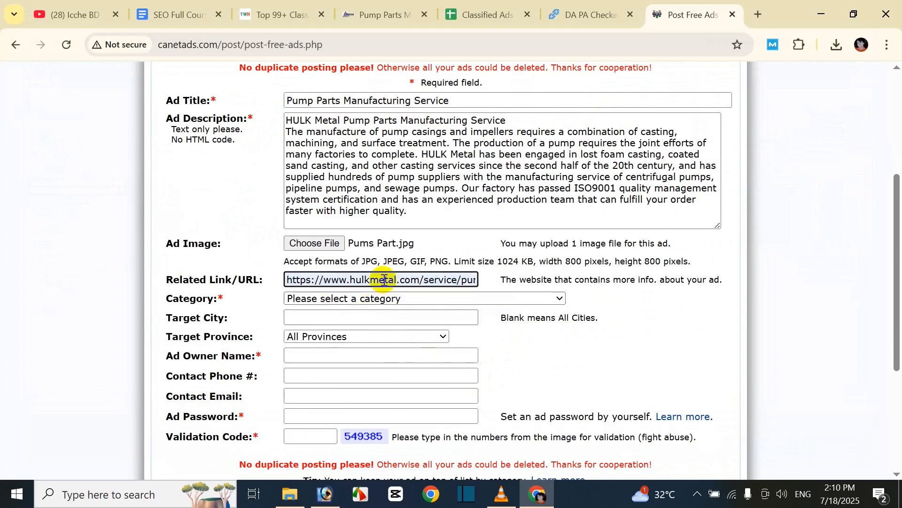
Set the ad category to Business Opportunities - Advertising Service.
click(370, 298)
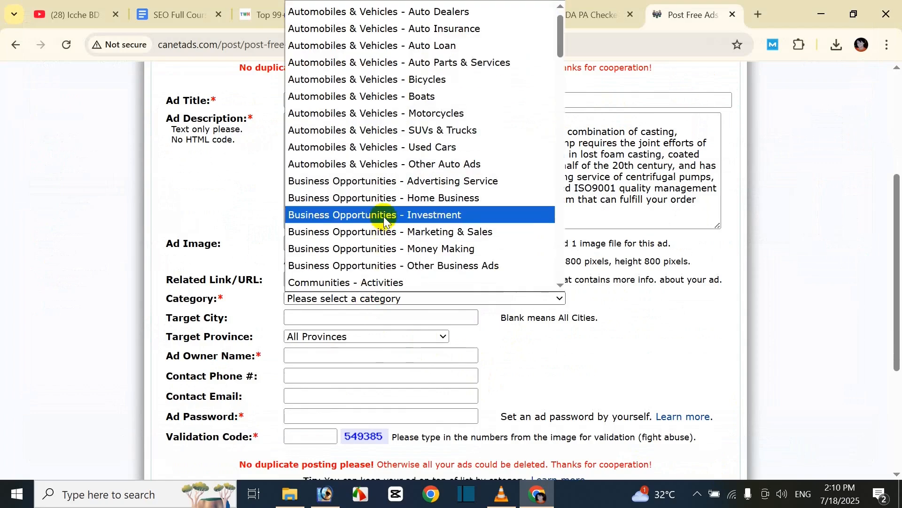
click(406, 180)
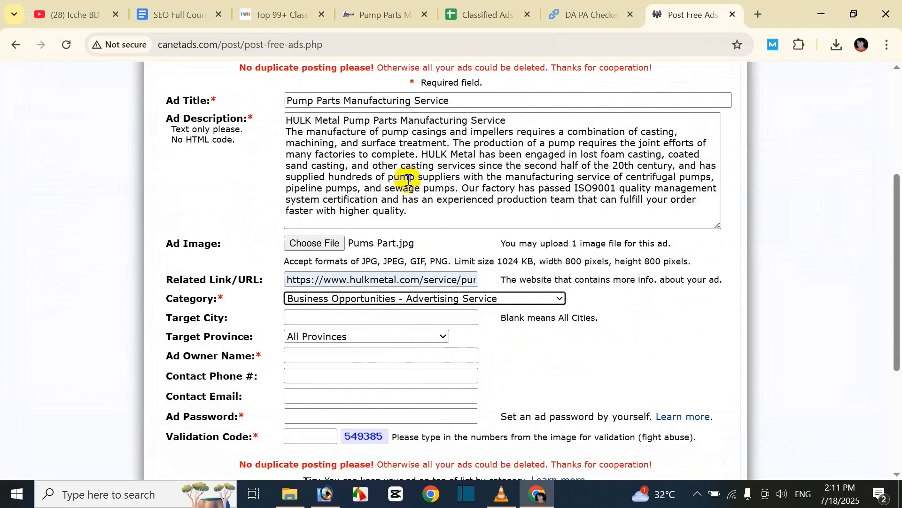
scroll(364, 272, down, 1)
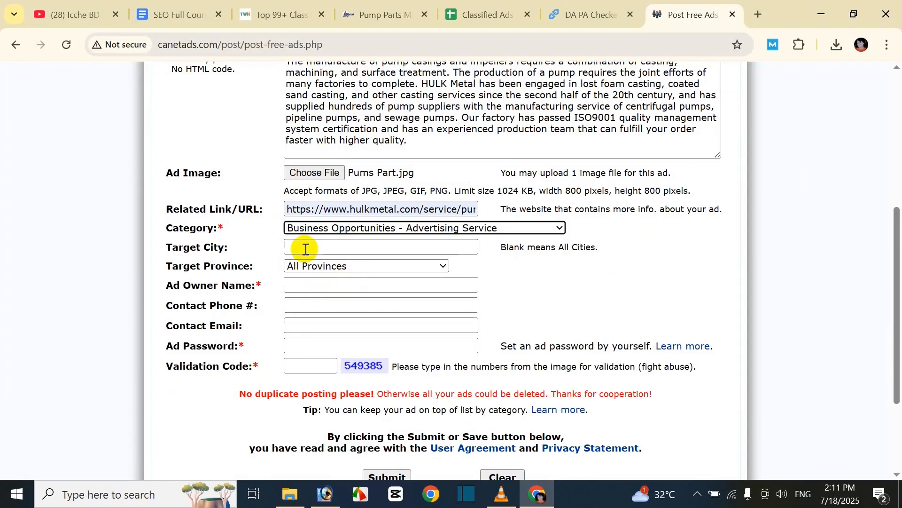
Fill the ad owner's name and the ad password from saved autofill entries.
click(316, 287)
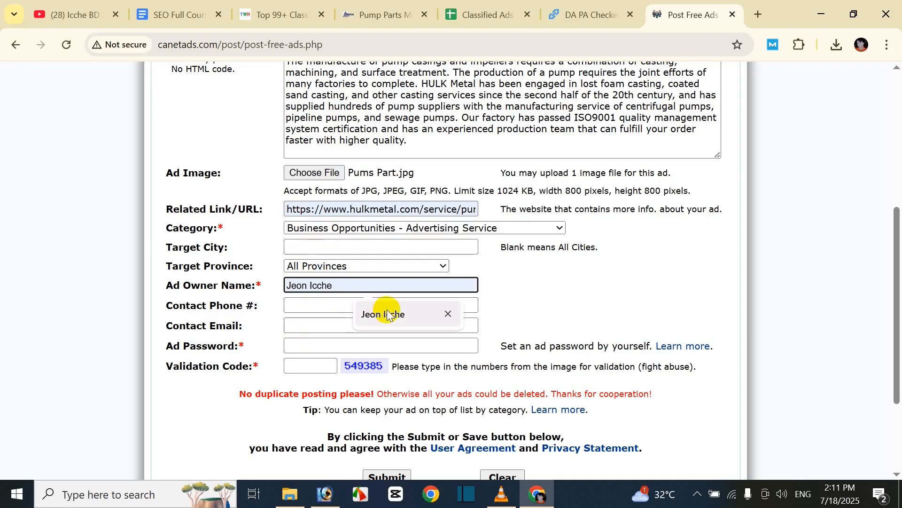
click(372, 311)
click(375, 295)
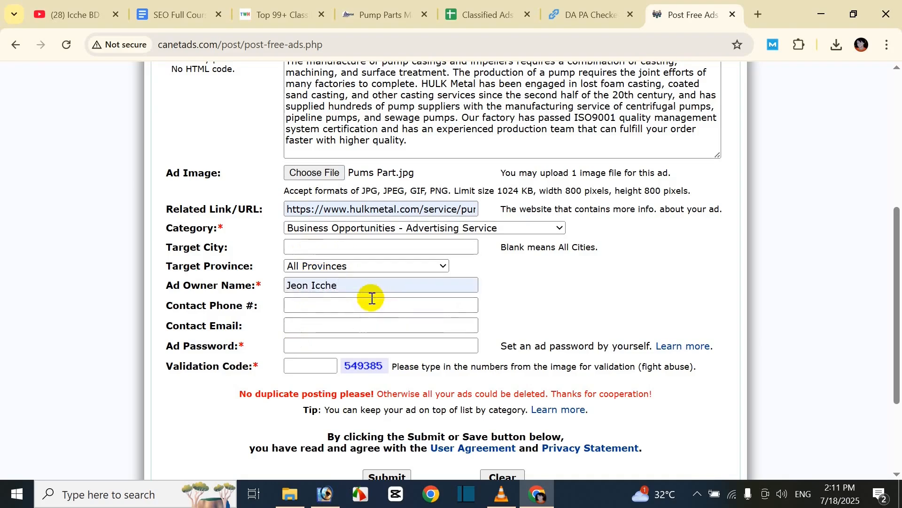
click(325, 347)
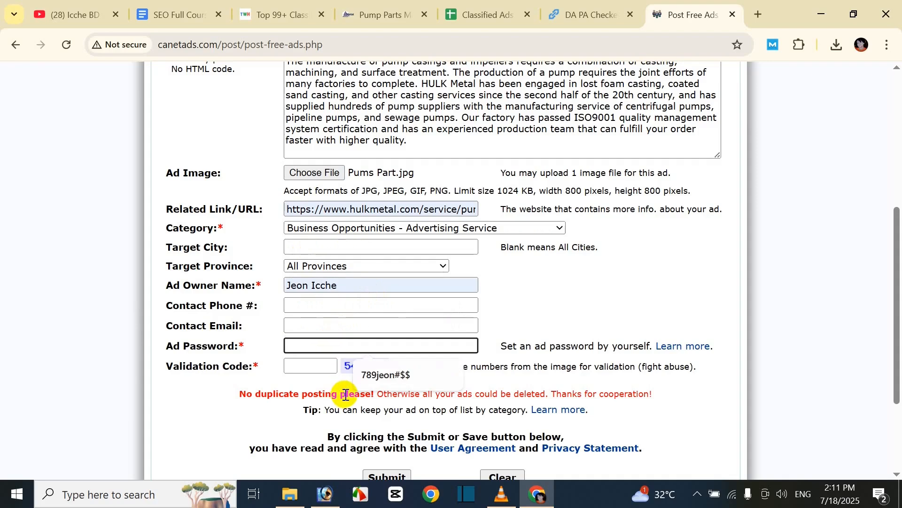
click(382, 374)
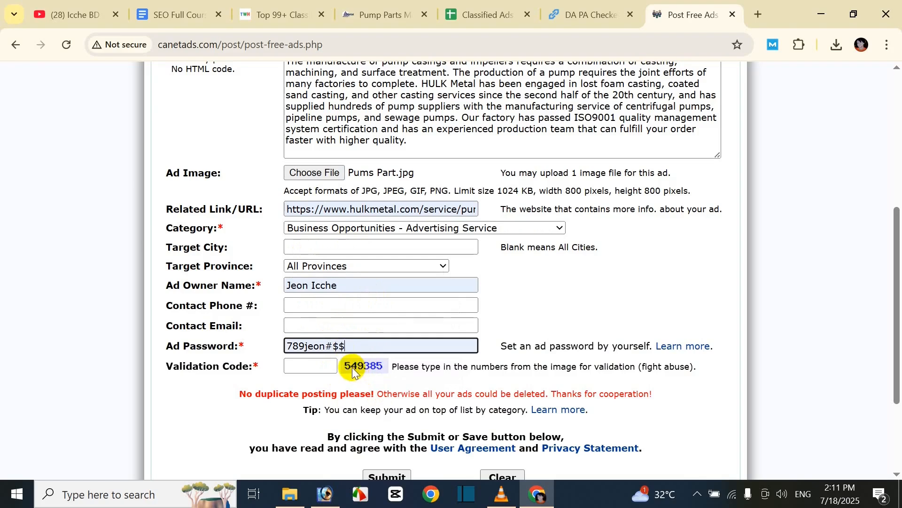
Enter the displayed validation code and submit the free ad.
click(328, 365)
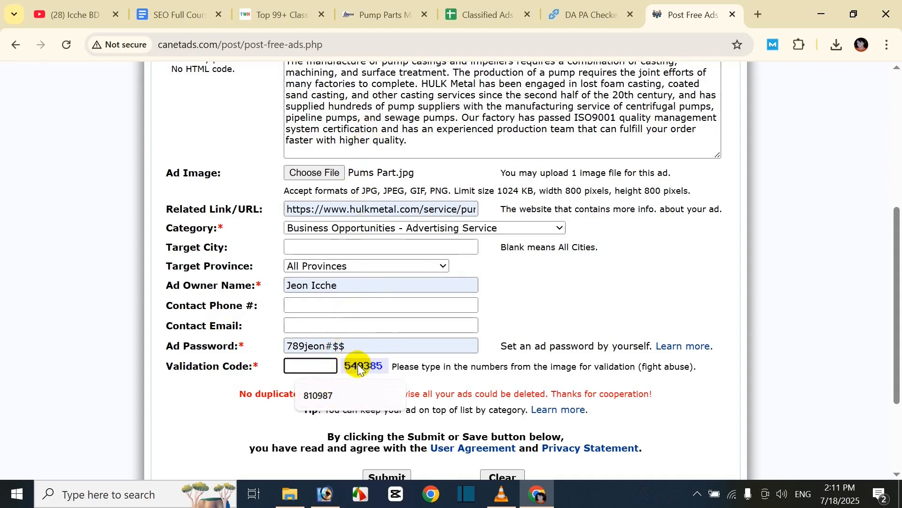
text(5)
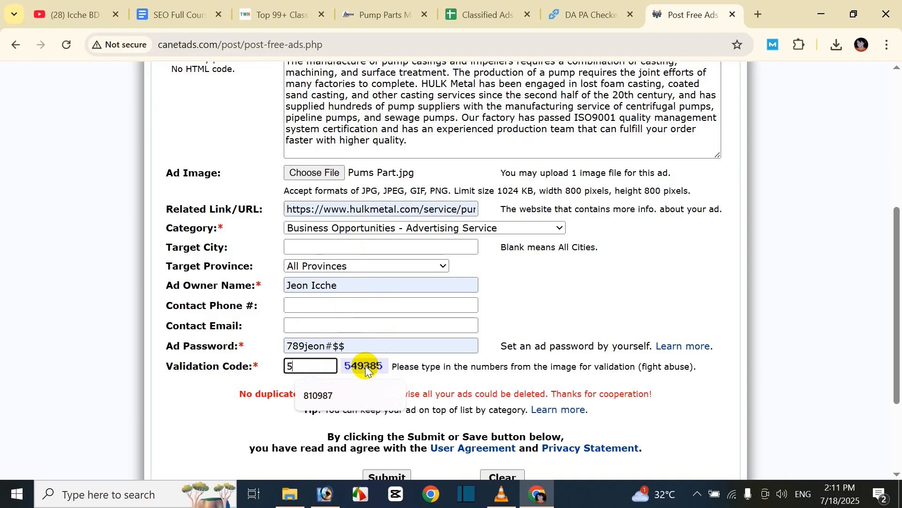
text(49385)
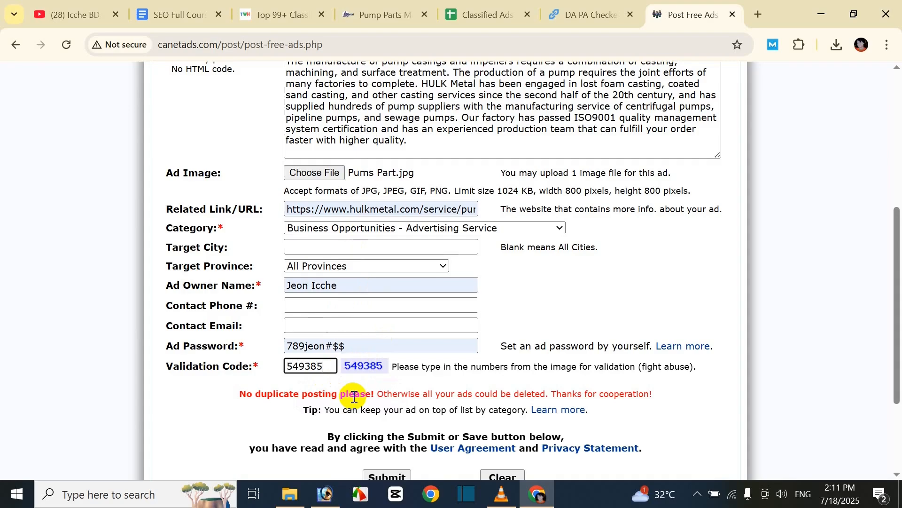
scroll(347, 338, up, 5)
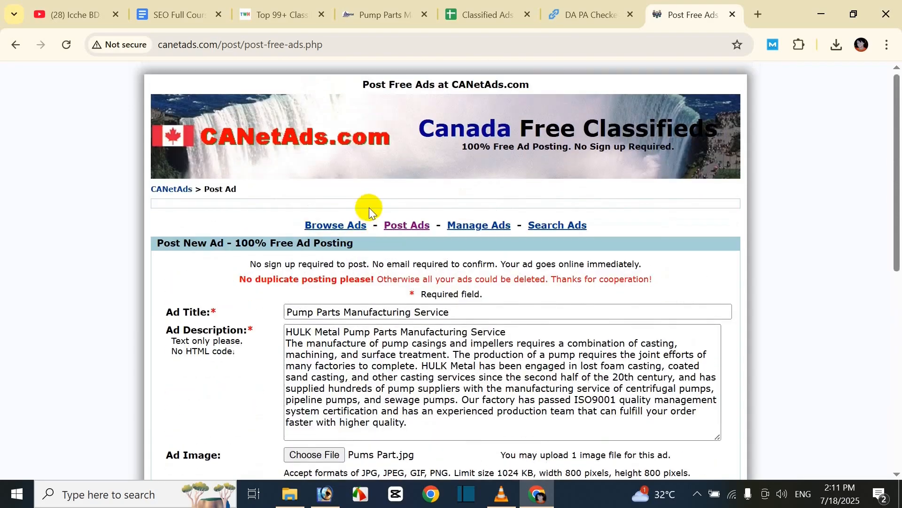
scroll(369, 207, down, 4)
scroll(372, 203, down, 4)
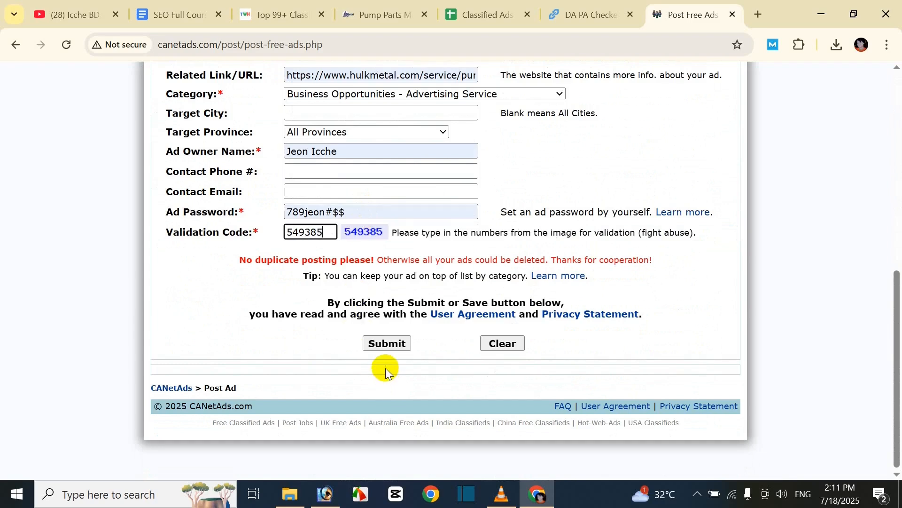
click(401, 343)
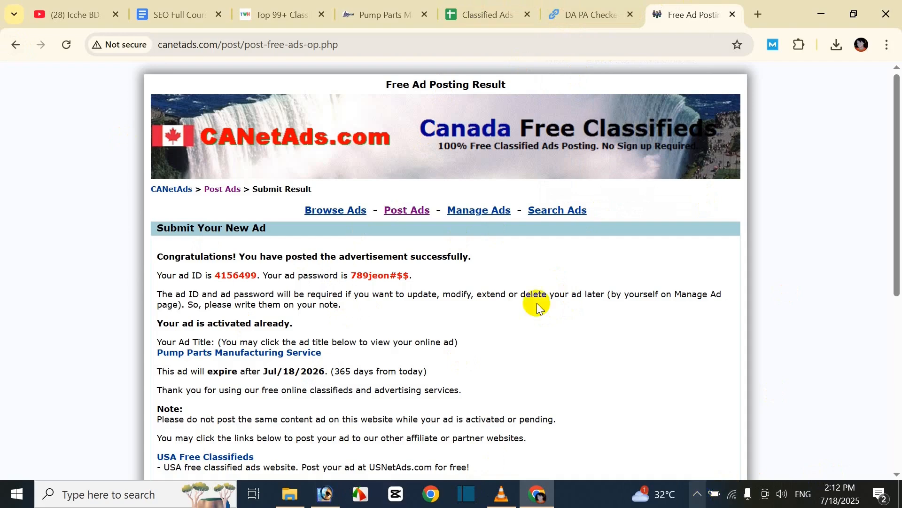
Review the result page confirming the Pump Parts ad is posted and activated.
scroll(494, 244, down, 1)
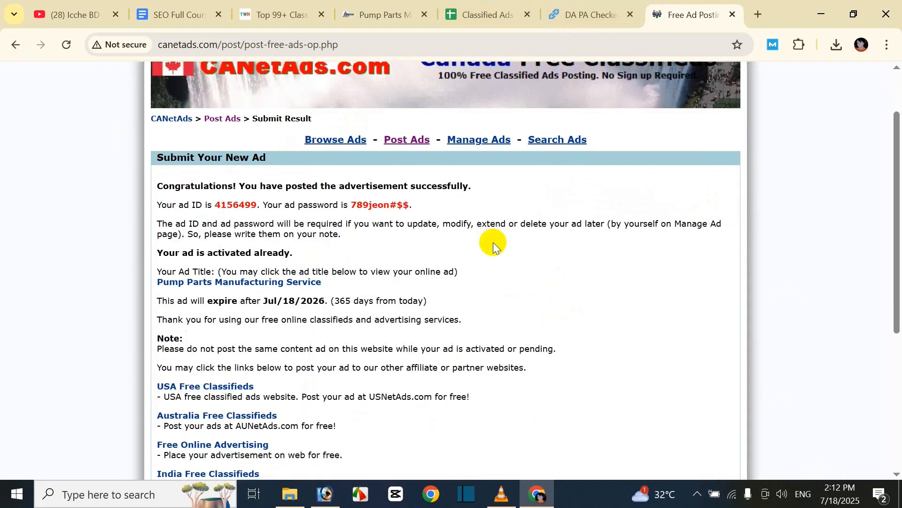
scroll(492, 242, up, 1)
Capture the CANetAds ad result page area with Lightshot.
click(705, 497)
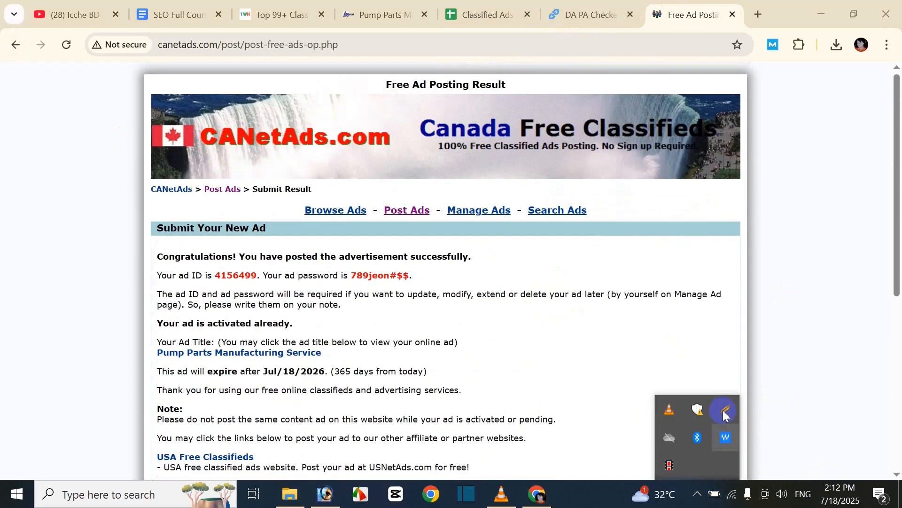
click(845, 270)
key(Print)
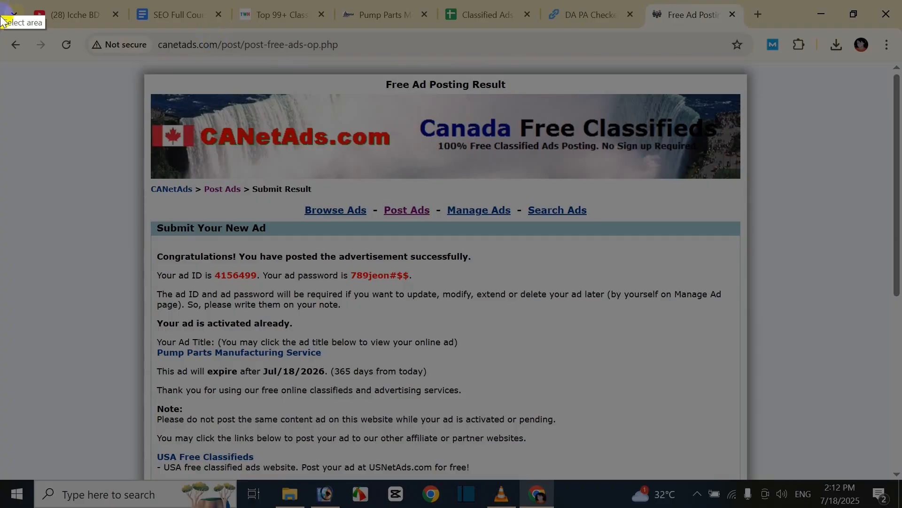
mouse_move(4, 32)
mouse_down()
mouse_move(809, 418)
mouse_move(881, 465)
mouse_up()
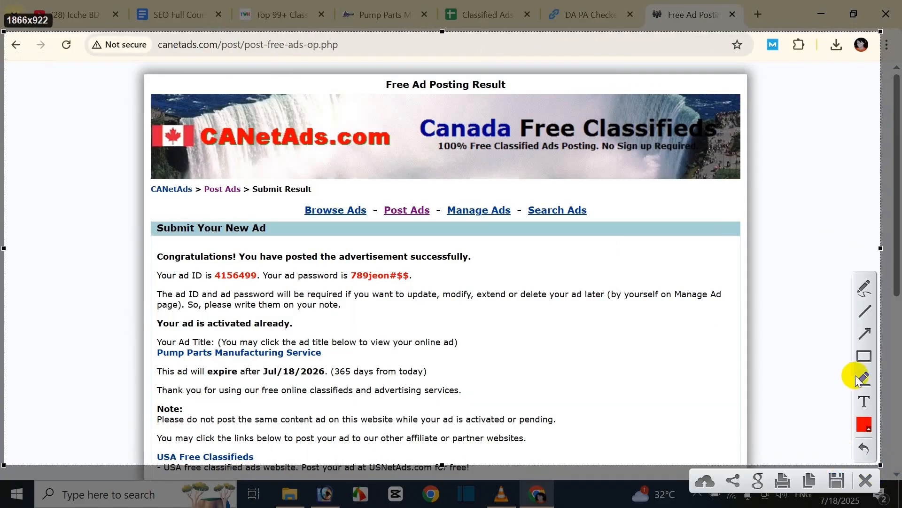
Box the ad ID line and Your Ad Title in red, then upload and copy the prnt.sc link.
click(870, 348)
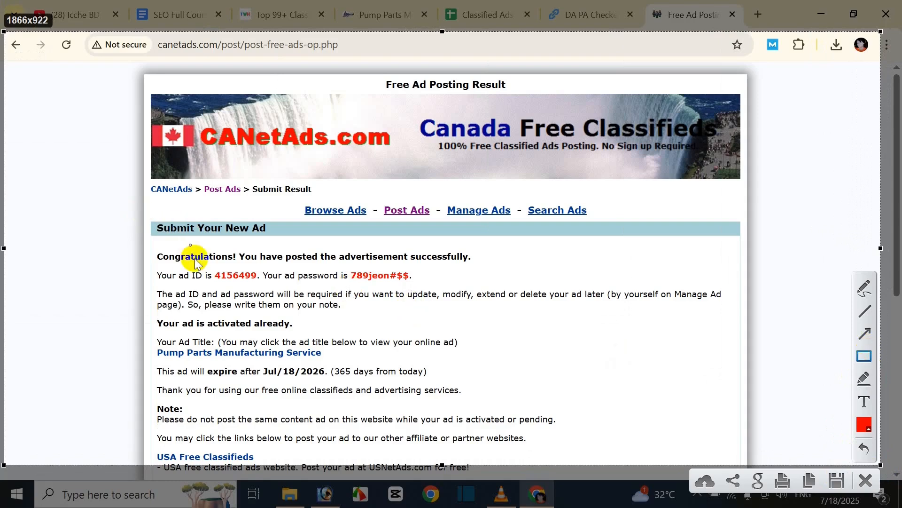
mouse_move(155, 264)
mouse_down()
mouse_move(269, 280)
mouse_move(469, 283)
mouse_up()
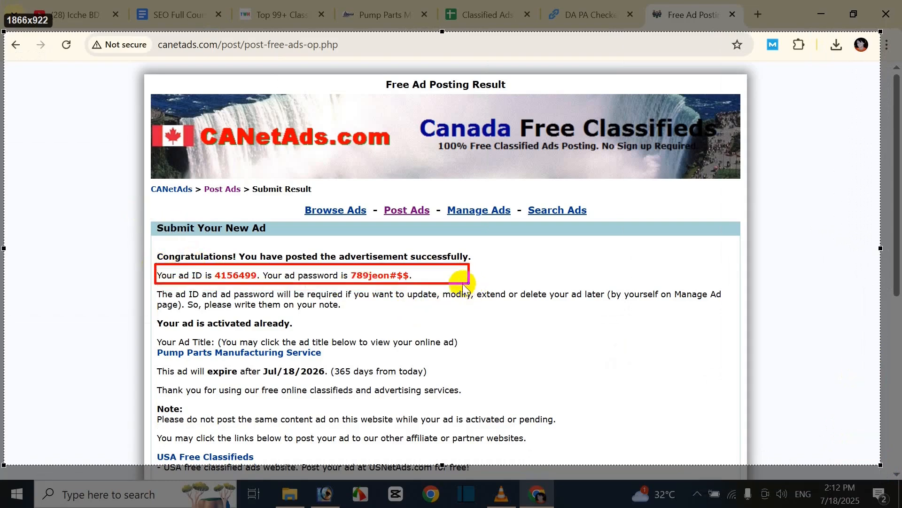
mouse_move(153, 342)
mouse_down()
mouse_move(413, 362)
mouse_move(405, 363)
mouse_up()
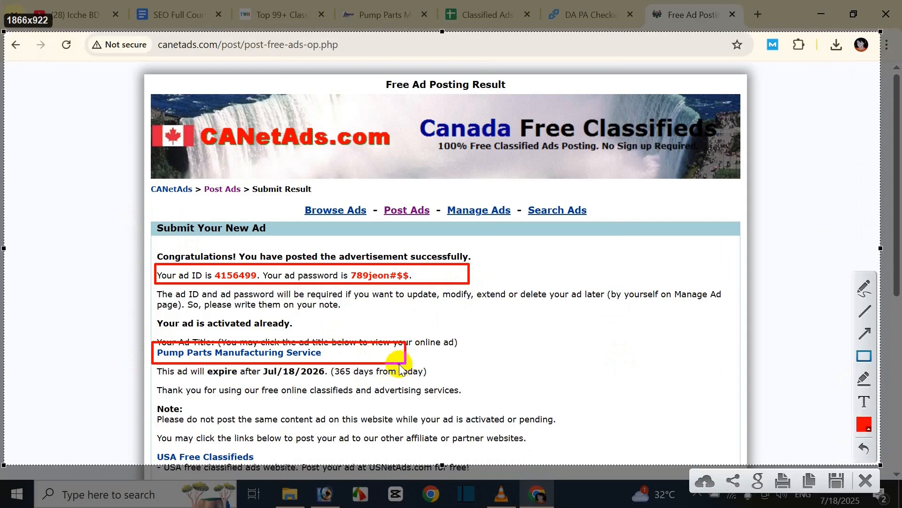
key(ctrl+z)
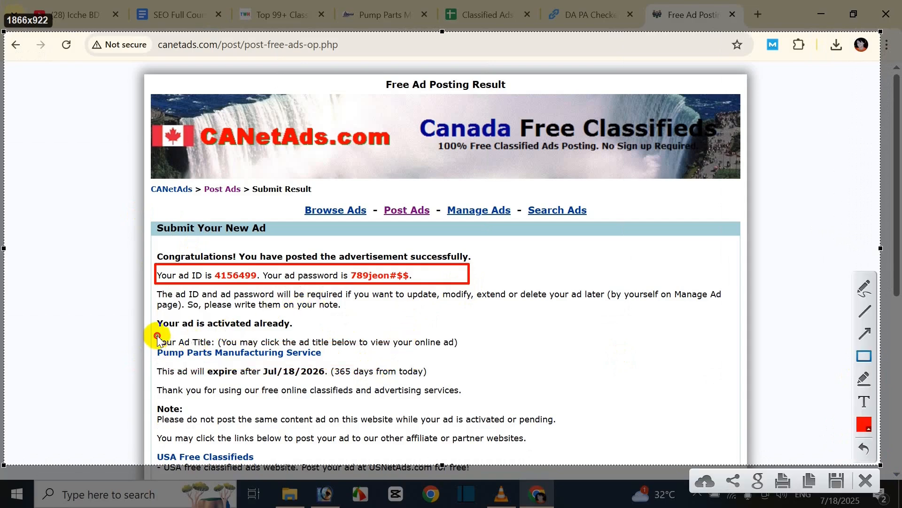
mouse_move(157, 337)
mouse_down()
mouse_move(343, 368)
mouse_move(462, 364)
mouse_up()
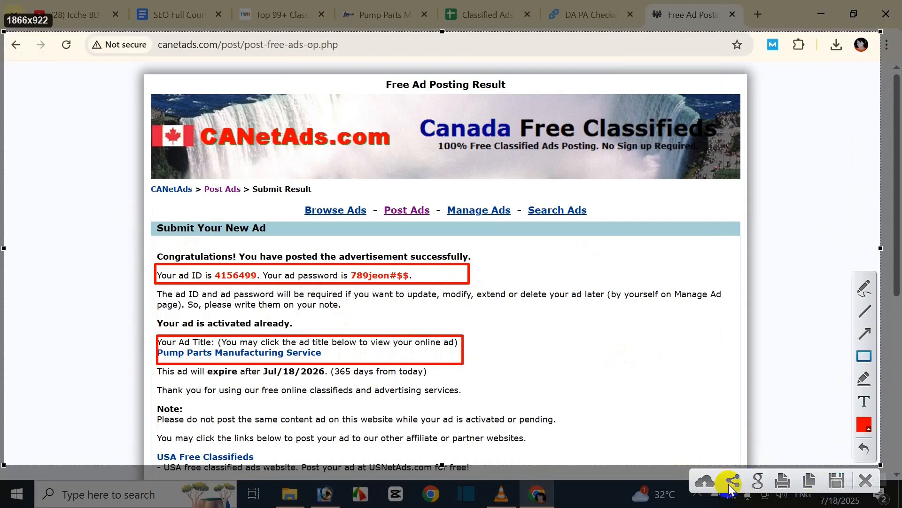
click(705, 481)
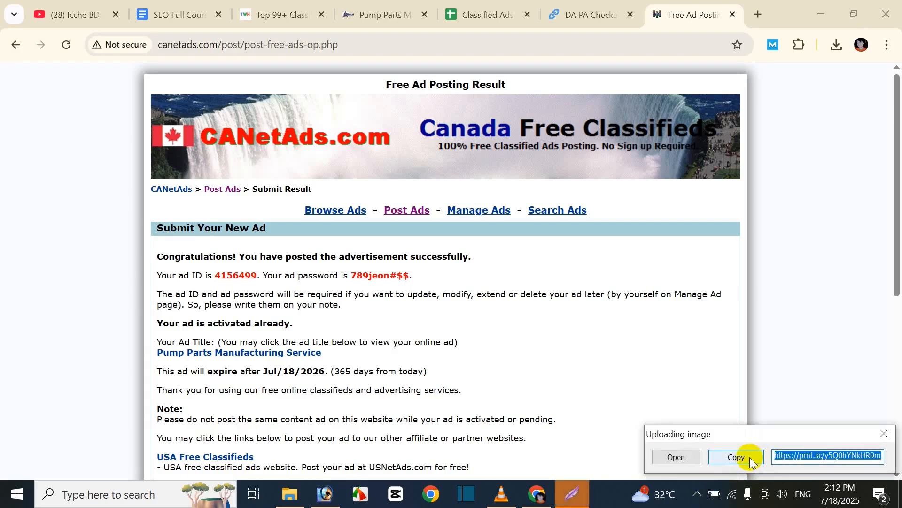
click(751, 457)
click(487, 21)
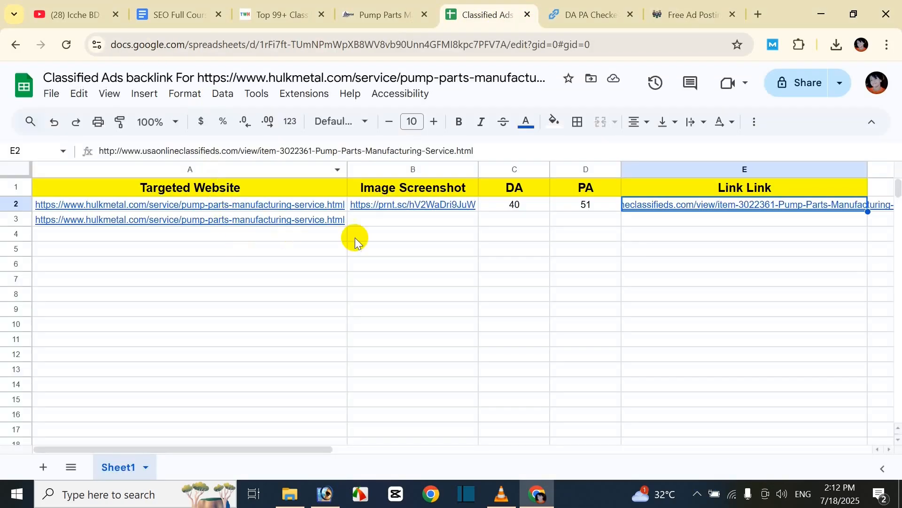
click(363, 217)
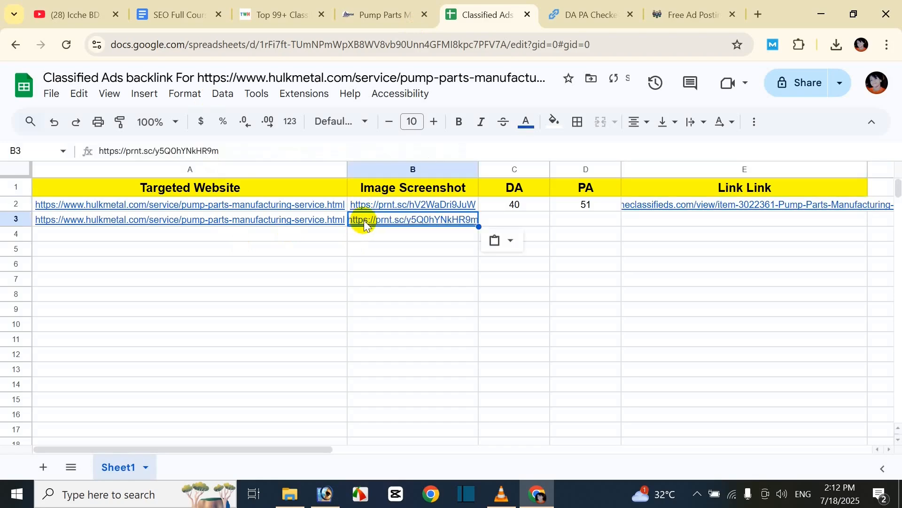
click(399, 241)
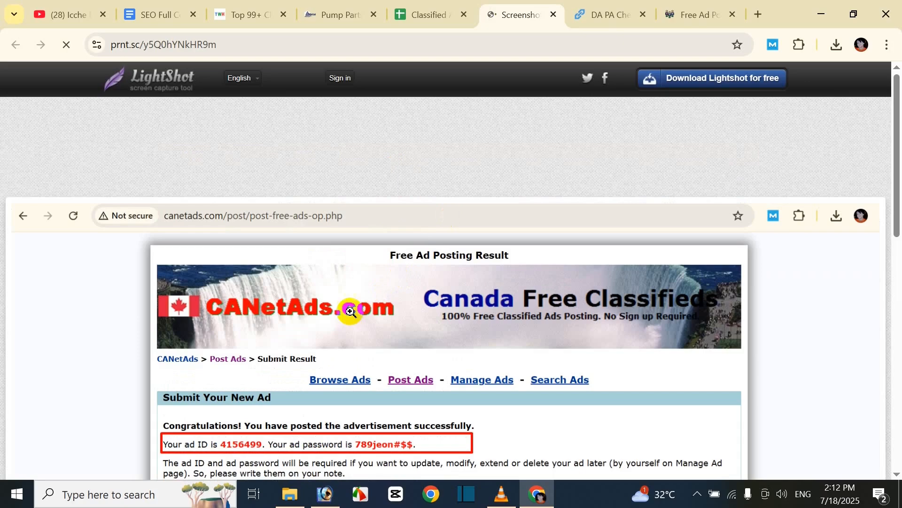
scroll(353, 273, down, 3)
scroll(382, 240, up, 1)
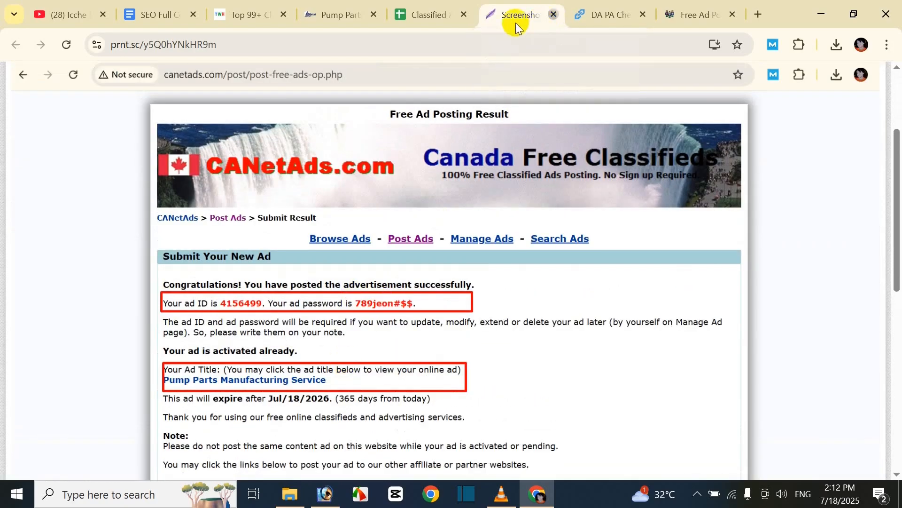
click(553, 14)
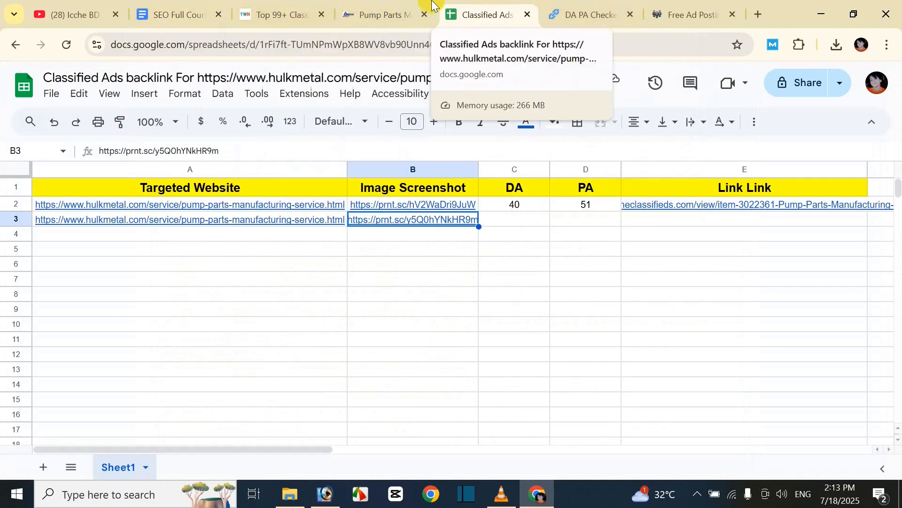
Return to the CANetAds ad result page and select the canetads.com site address.
click(383, 3)
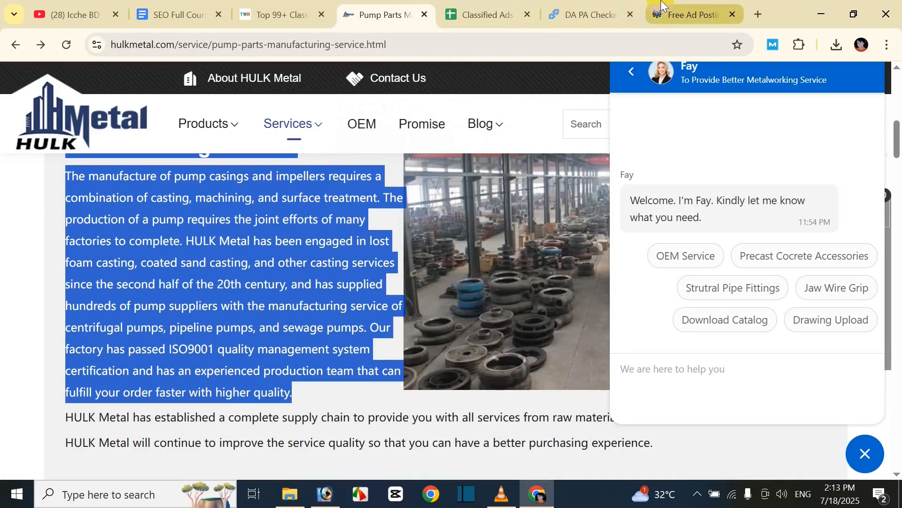
click(689, 14)
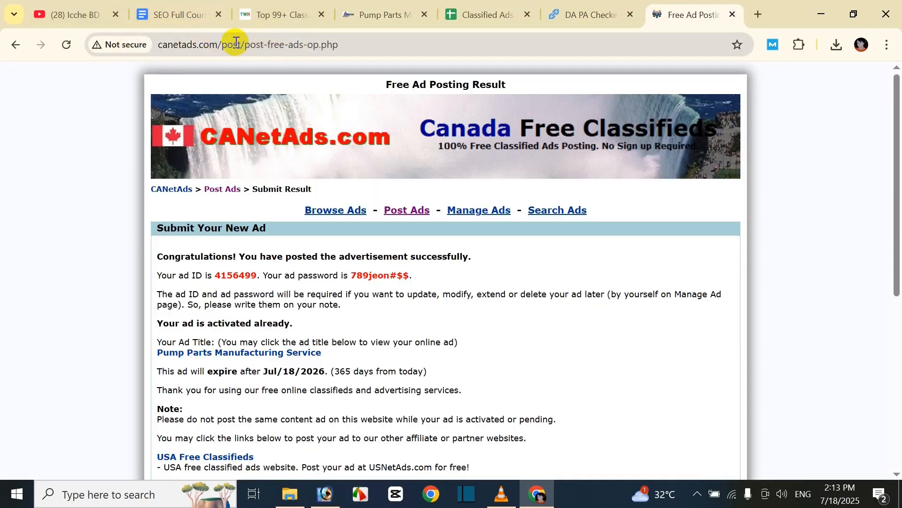
drag(231, 43, 119, 45)
key(ctrl+c)
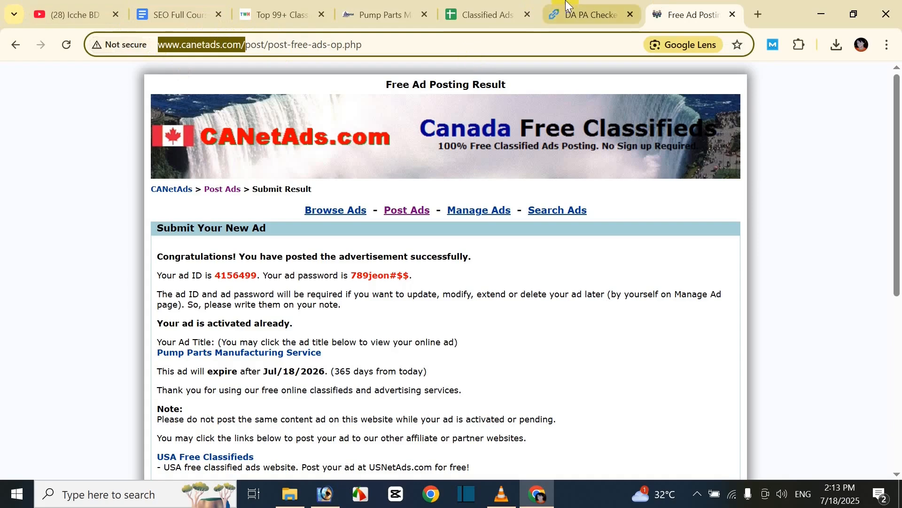
click(587, 14)
scroll(393, 215, up, 4)
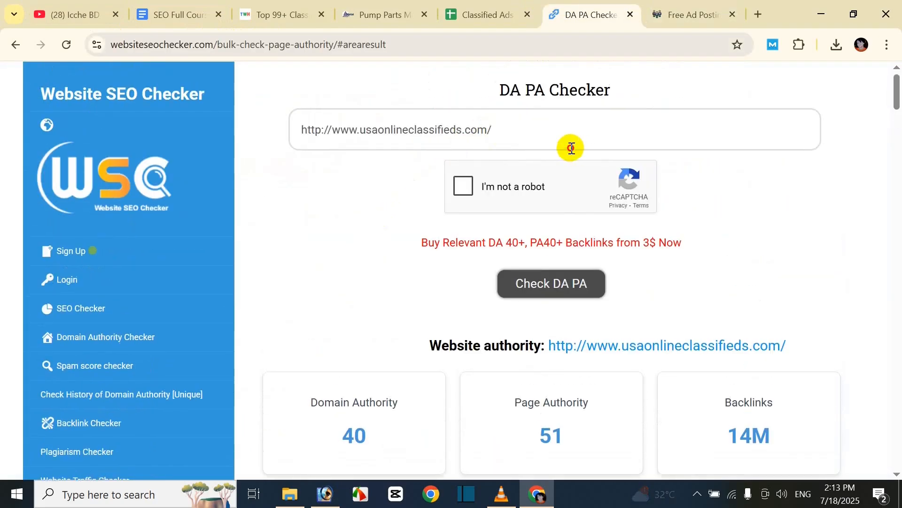
drag(570, 143, 4, 142)
key(ctrl+v)
click(463, 187)
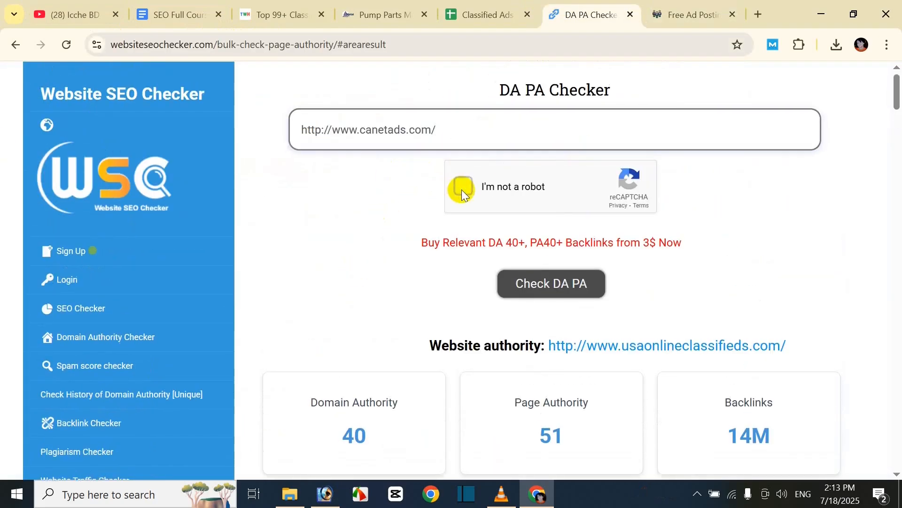
click(558, 283)
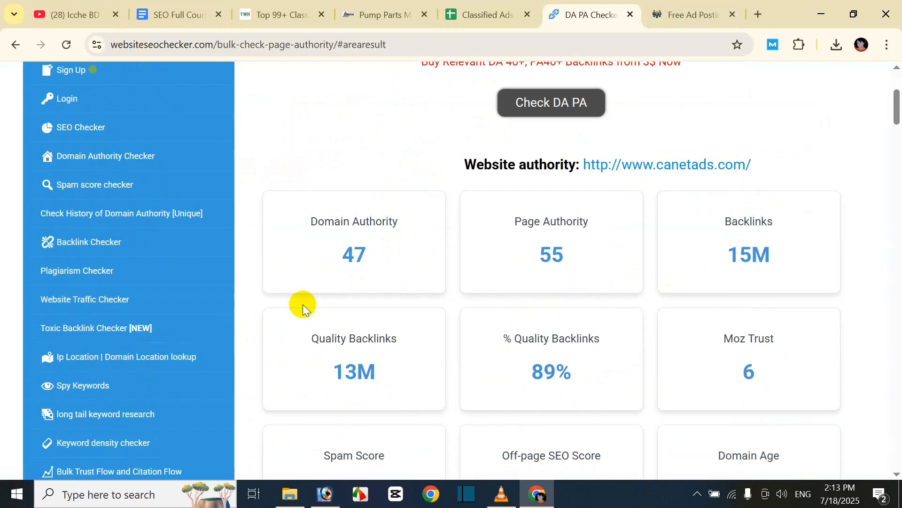
scroll(312, 284, down, 1)
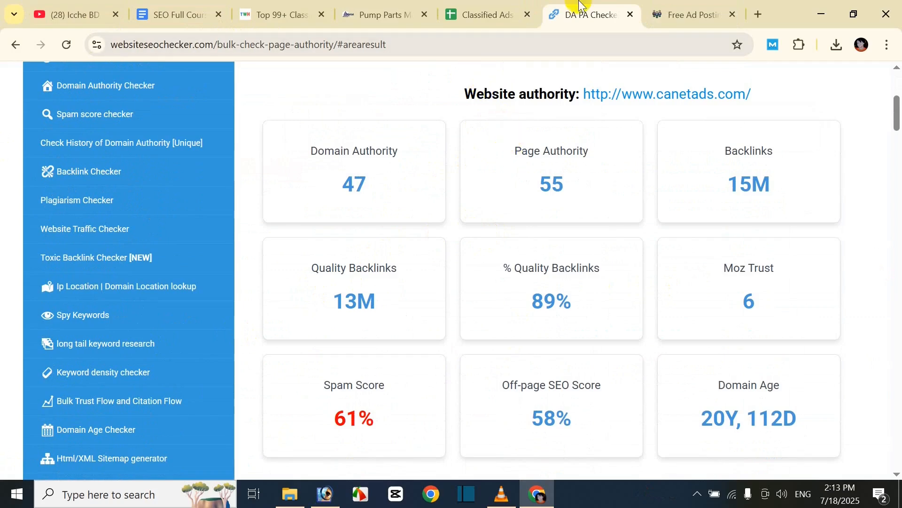
key(ctrl+shift+Tab)
Enter DA 47 in C3 and PA 55 in D3.
click(533, 218)
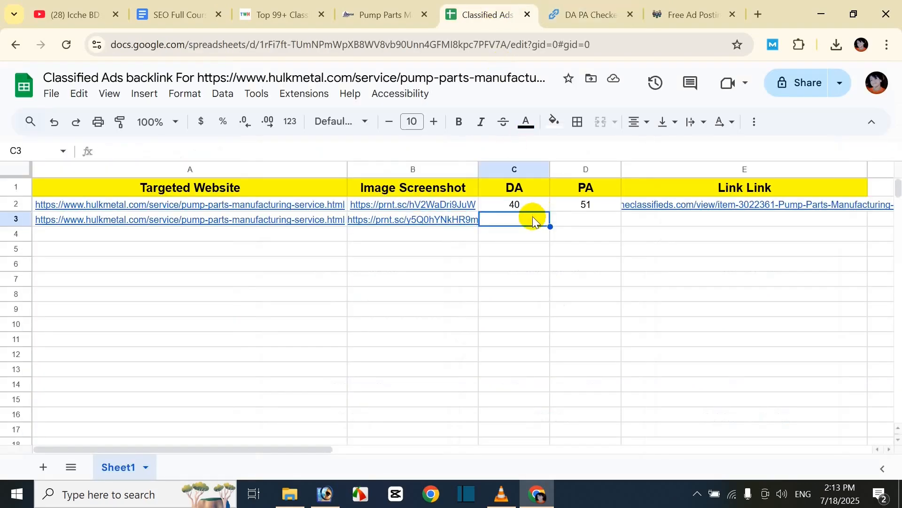
text(47)
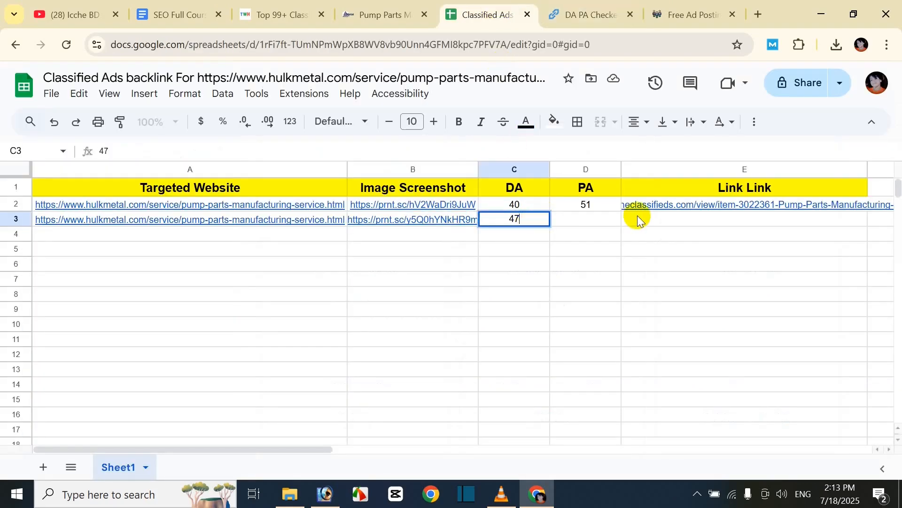
click(597, 221)
text(55)
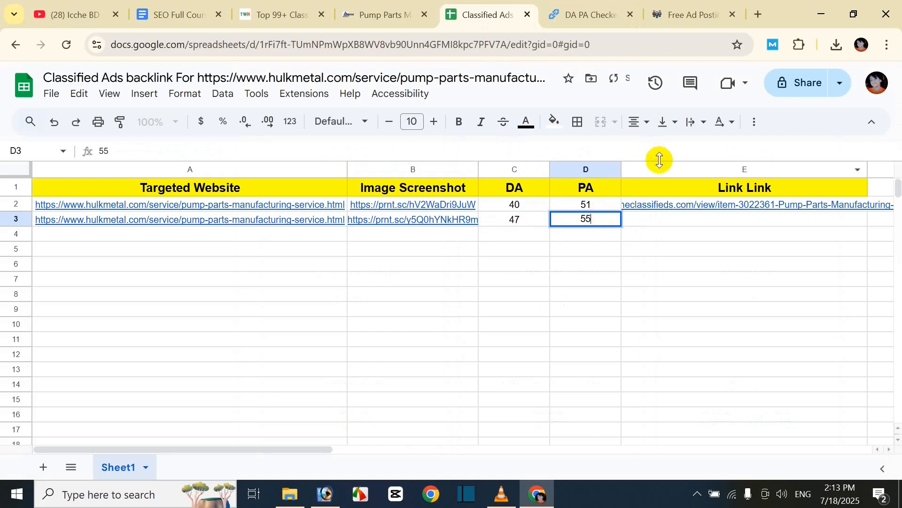
click(675, 220)
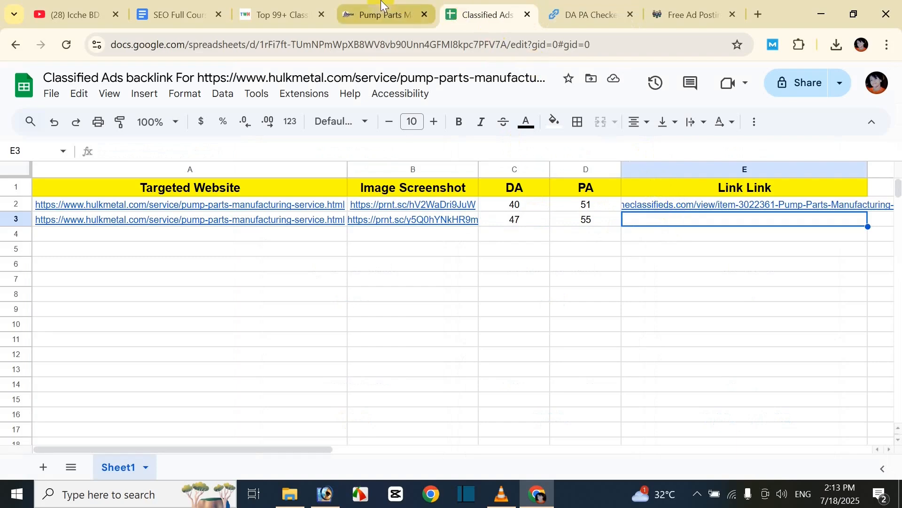
Put the live CANetAds Pump Parts Manufacturing Service ad URL into E3.
key(ctrl+9)
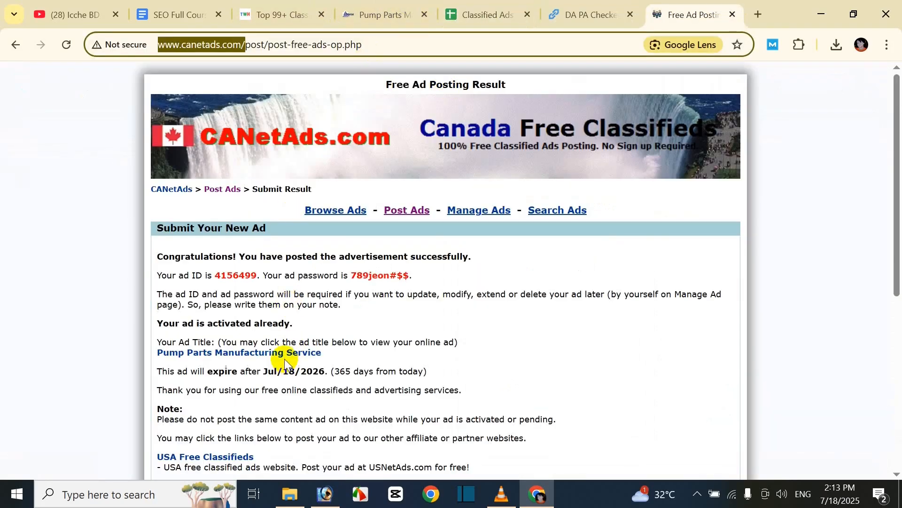
click(284, 352)
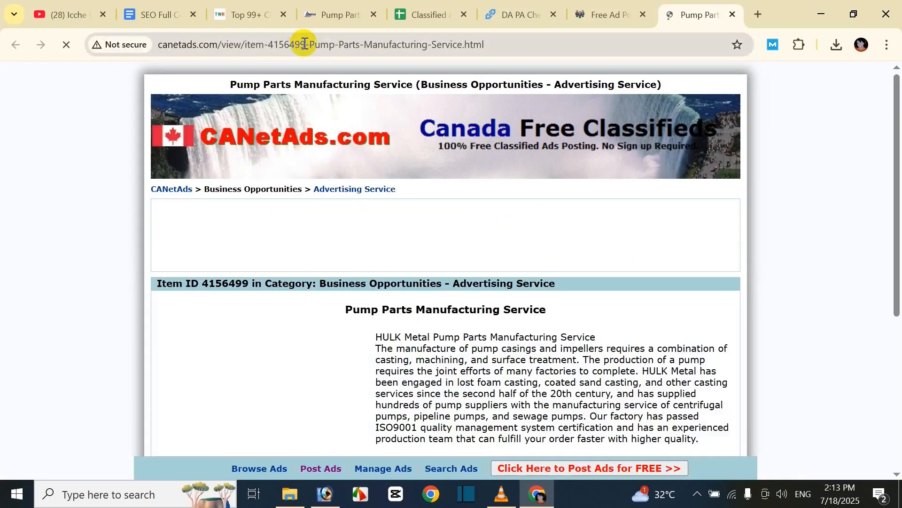
click(310, 48)
key(ctrl+c)
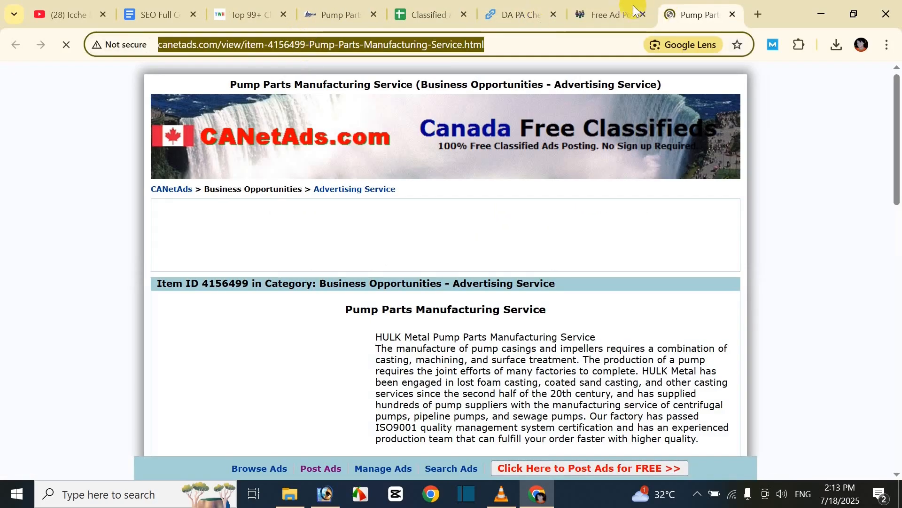
click(428, 5)
key(ctrl+v)
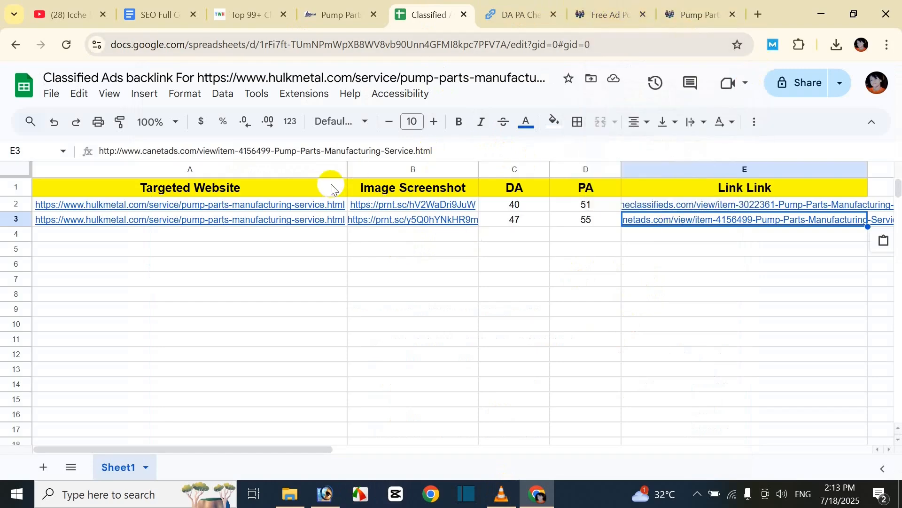
Browse the USA, UK, Australia and India classified site lists, then show the SEO course document from its top.
click(272, 5)
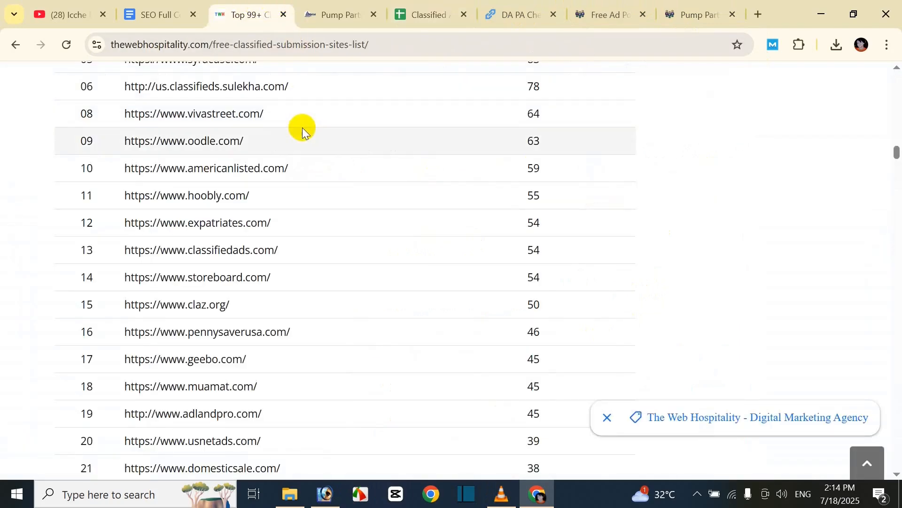
scroll(302, 131, up, 2)
scroll(275, 284, up, 2)
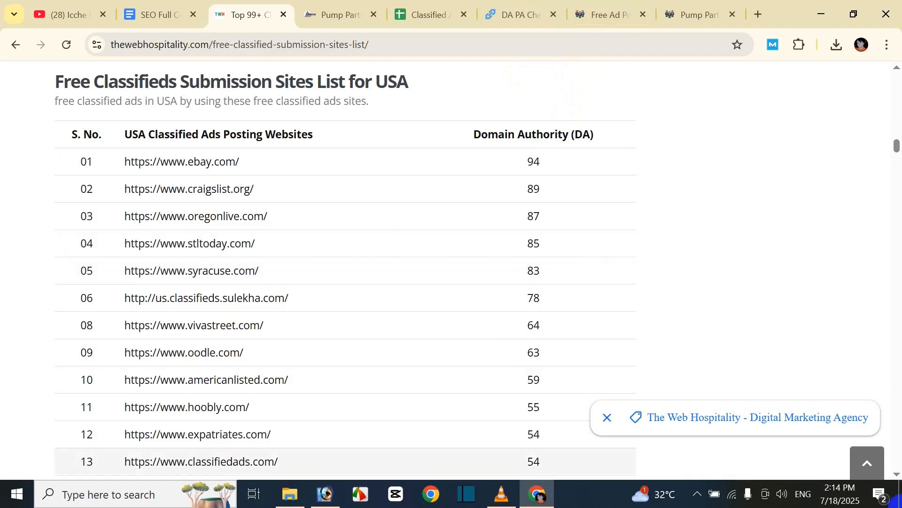
scroll(542, 251, down, 3)
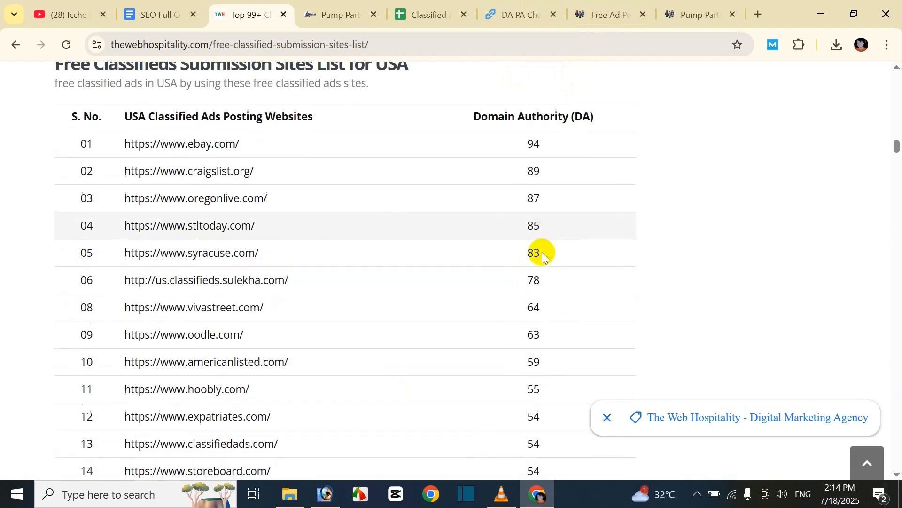
scroll(535, 262, up, 5)
scroll(530, 272, up, 3)
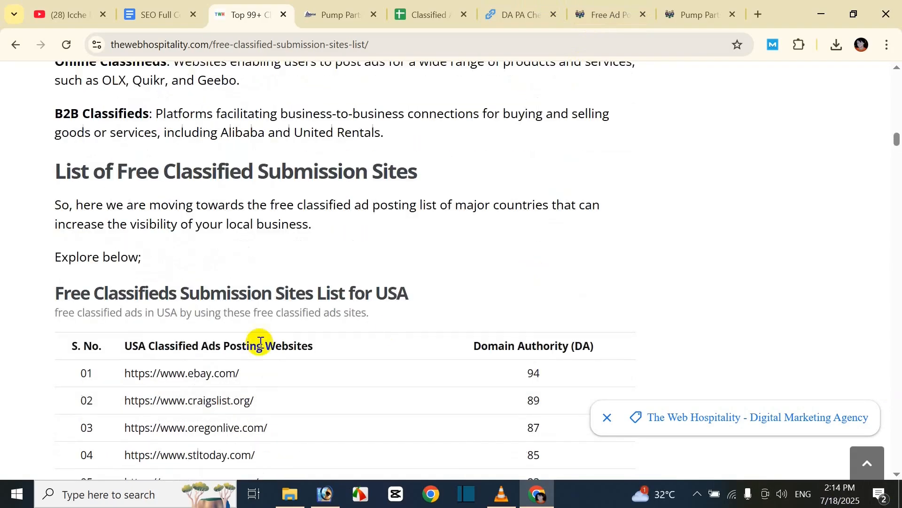
scroll(402, 265, down, 18)
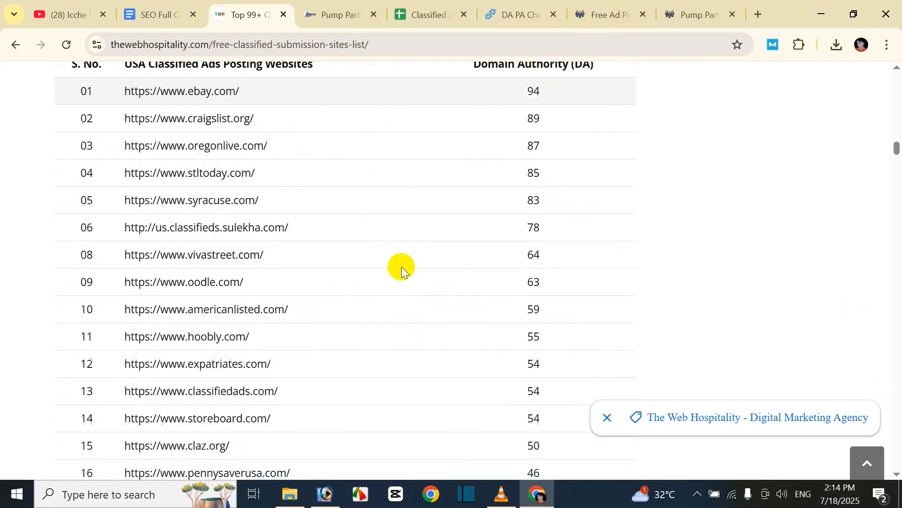
scroll(399, 273, down, 3)
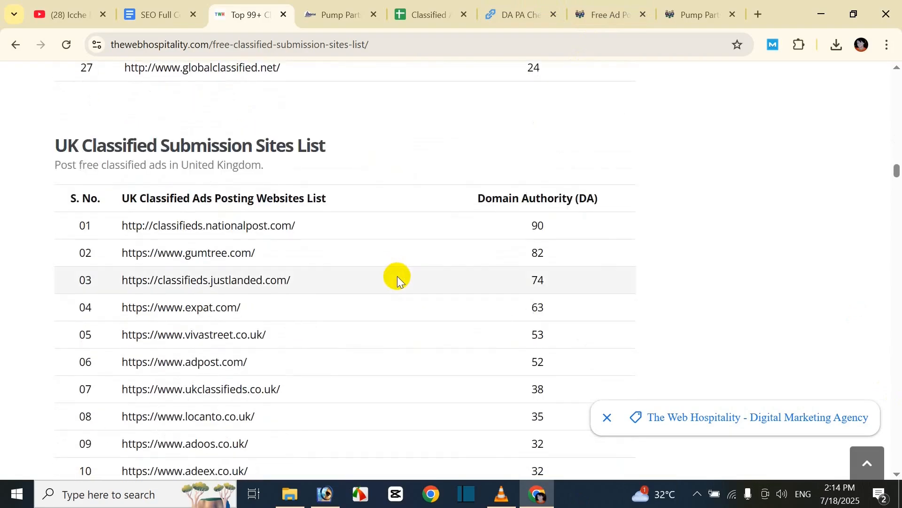
scroll(397, 275, down, 5)
scroll(397, 275, down, 13)
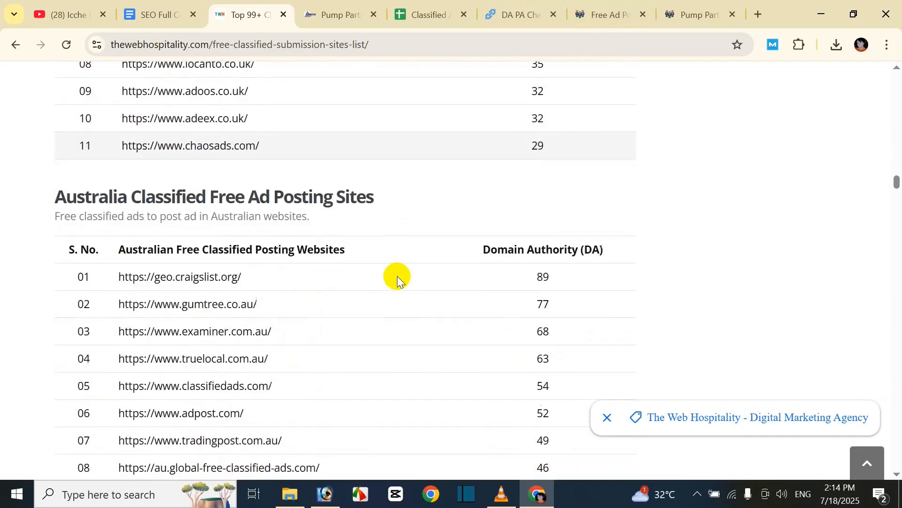
scroll(401, 298, down, 3)
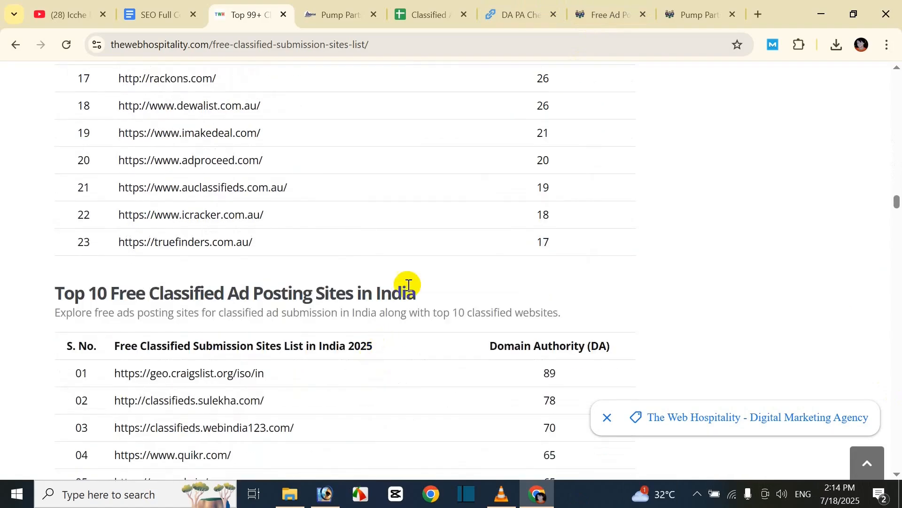
scroll(413, 262, down, 4)
scroll(417, 153, down, 2)
scroll(437, 166, up, 20)
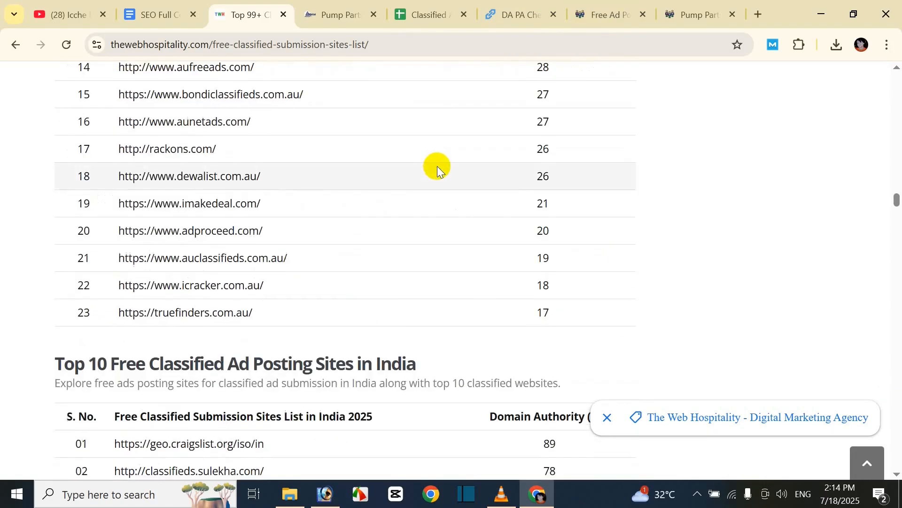
scroll(447, 170, up, 3)
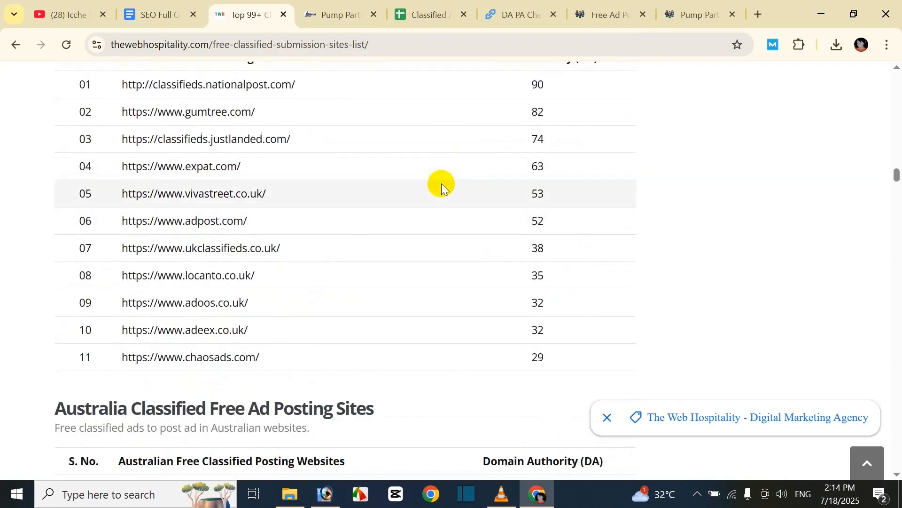
scroll(332, 111, up, 15)
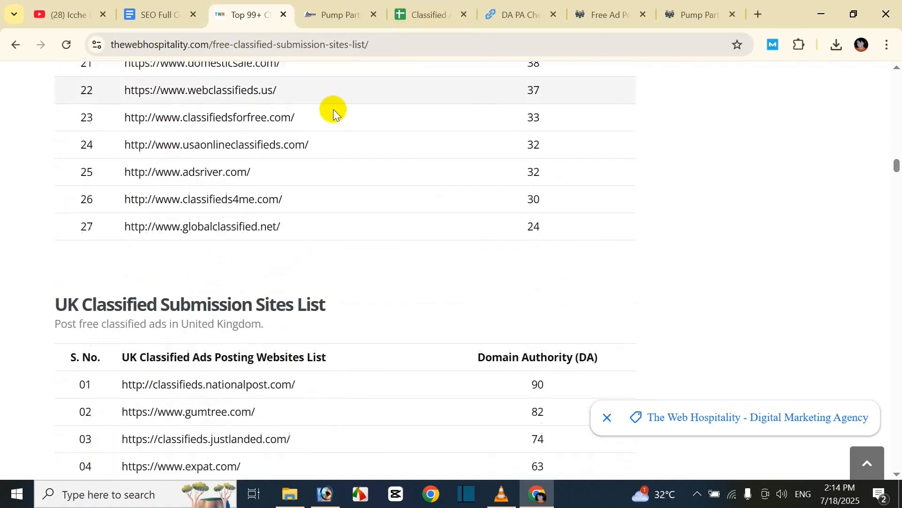
scroll(328, 170, up, 15)
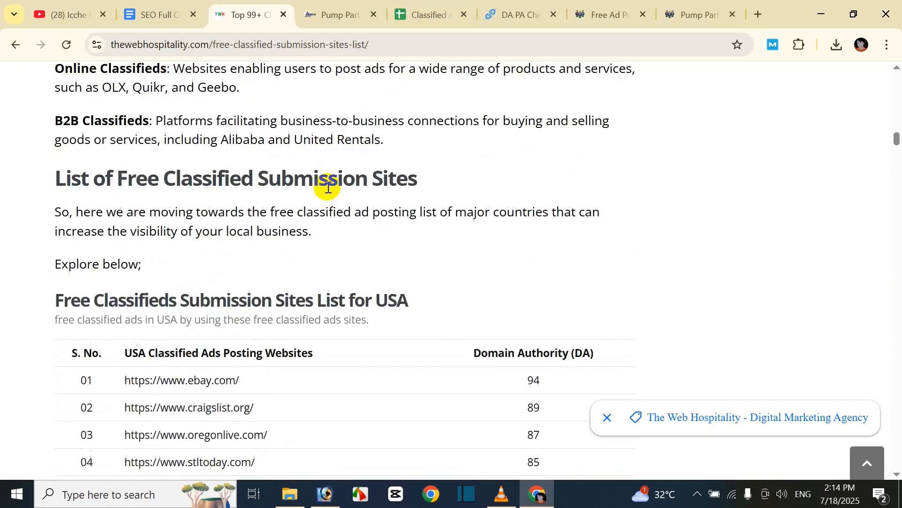
scroll(501, 221, up, 15)
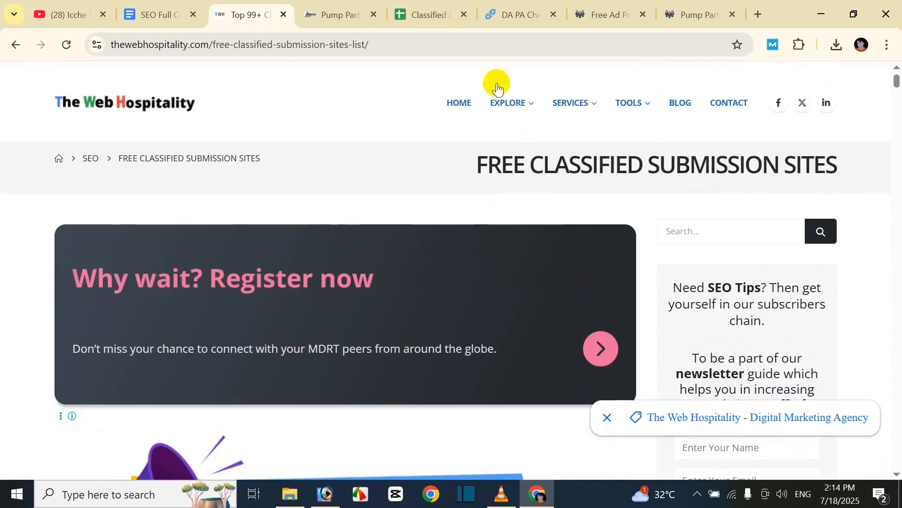
click(153, 14)
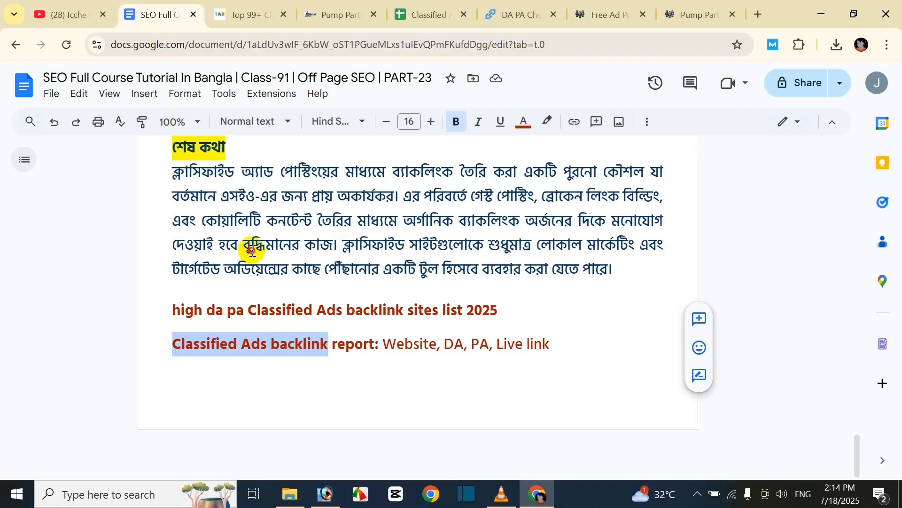
key(ctrl+Home)
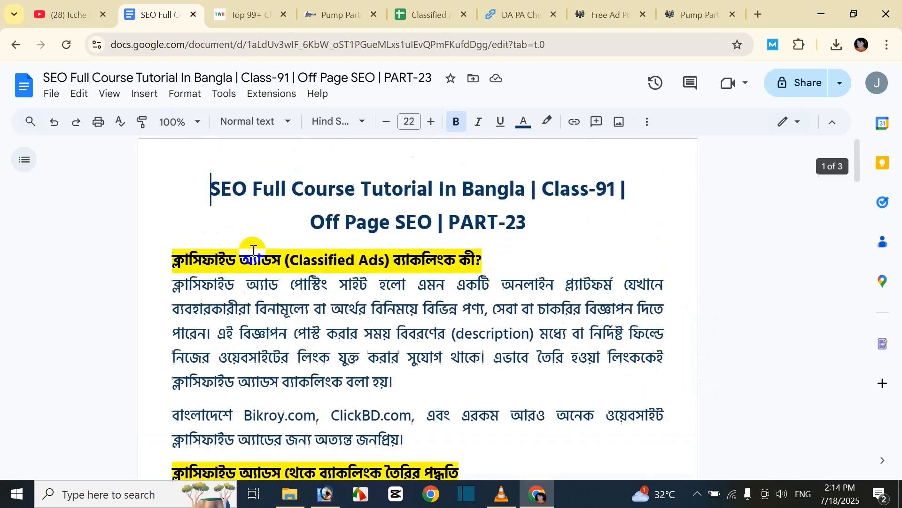